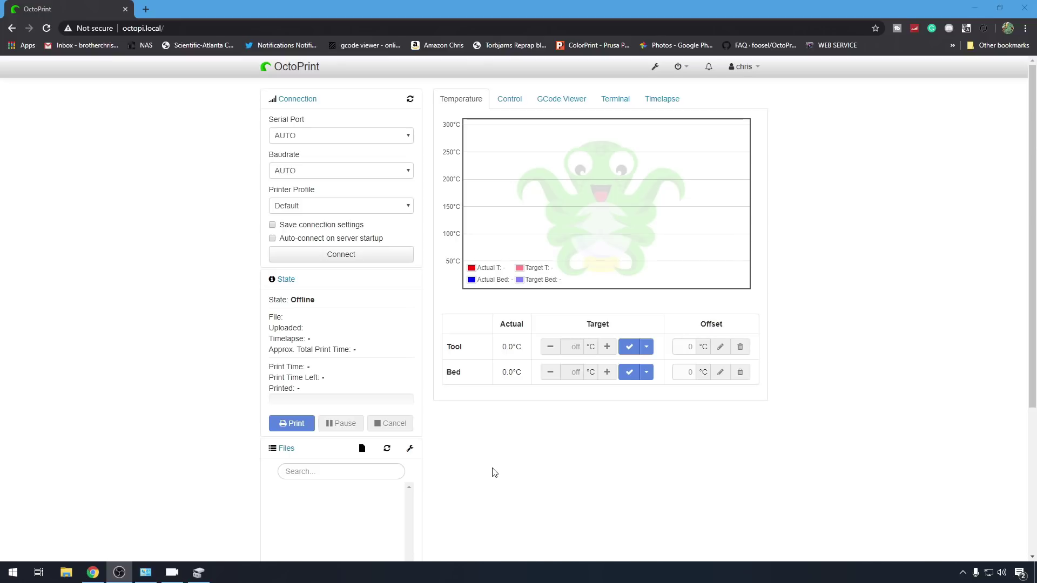
Step: Open OctoPrint's Software Update settings, showing 1.3.12 installed and 1.3.12 stable available
scroll(381, 532, down, 4)
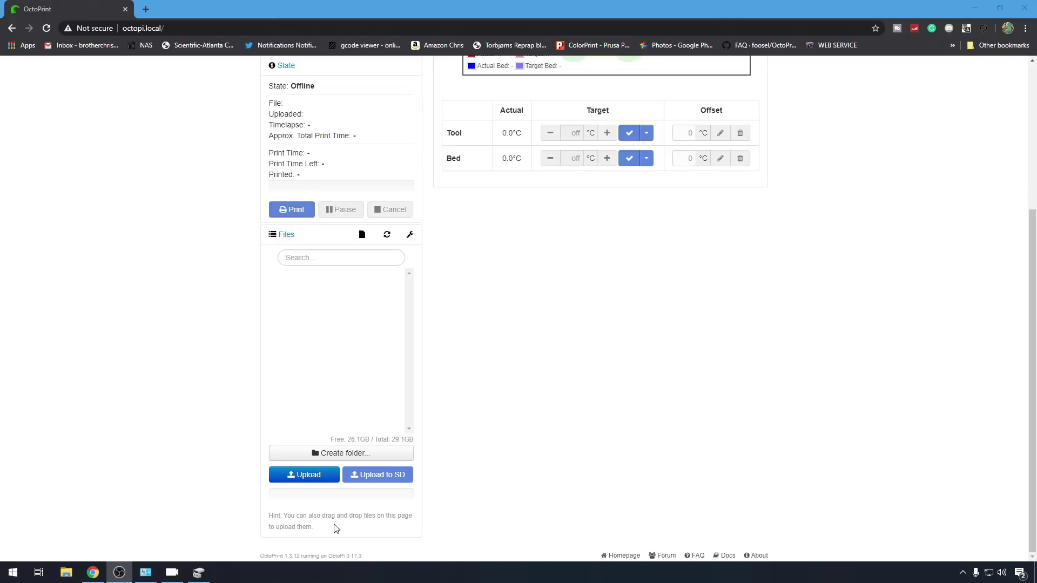
scroll(565, 486, up, 4)
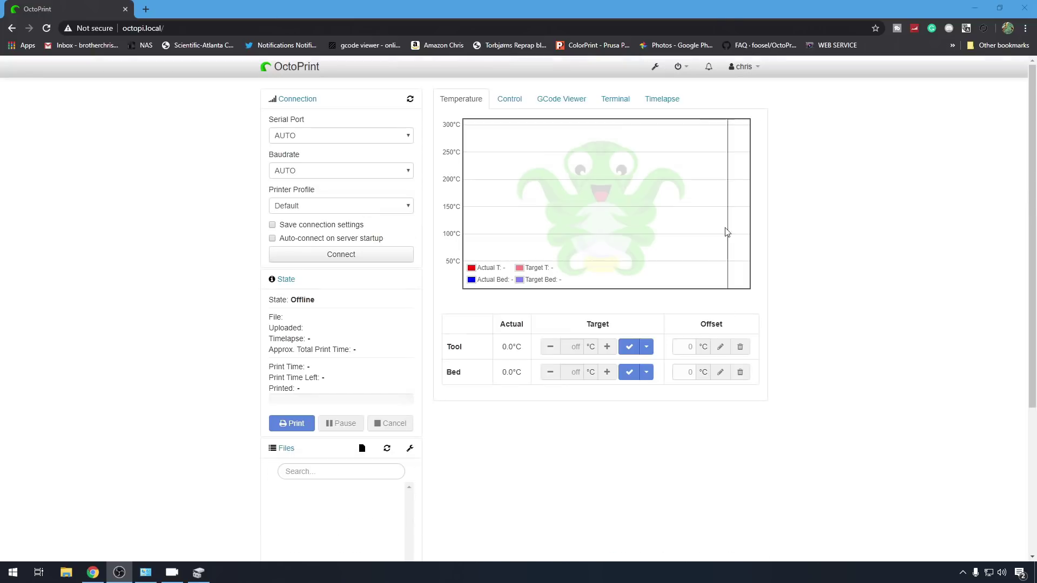
click(655, 67)
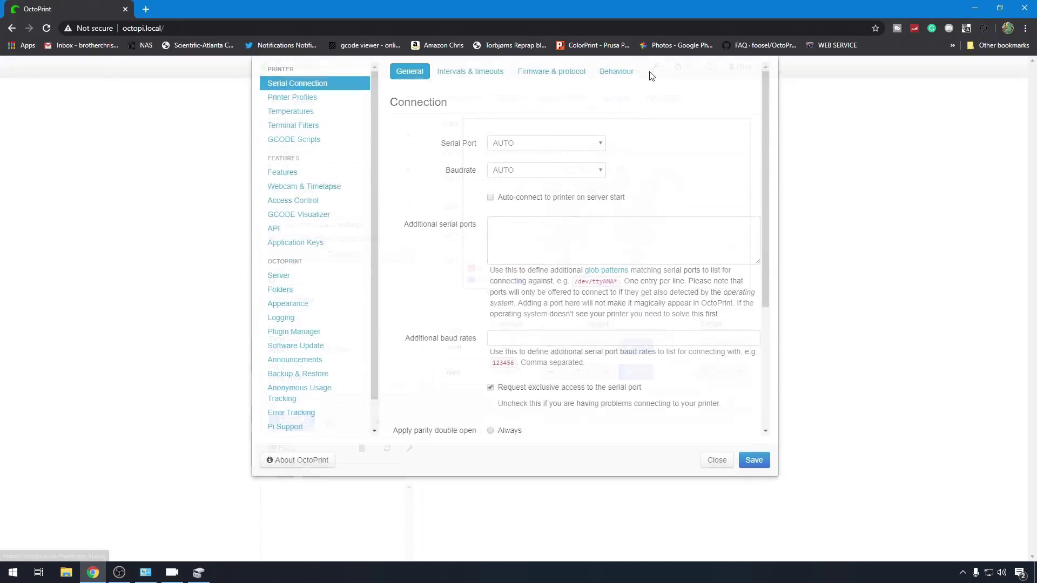
click(321, 403)
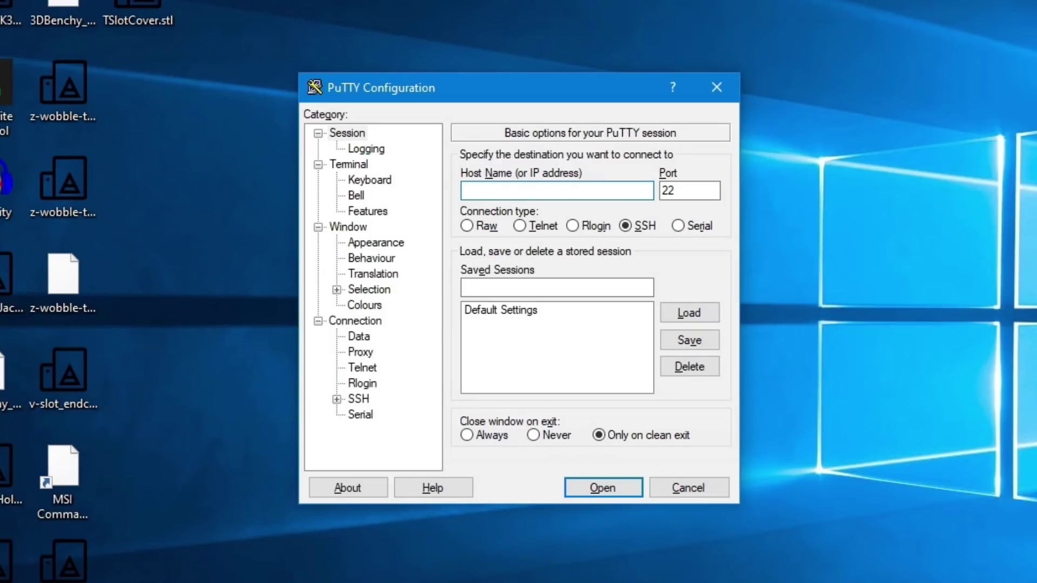
Step: Enter host octopi.local and save it as a session named octopi.local
text(octopi.local)
key(ctrl+a)
key(ctrl+c)
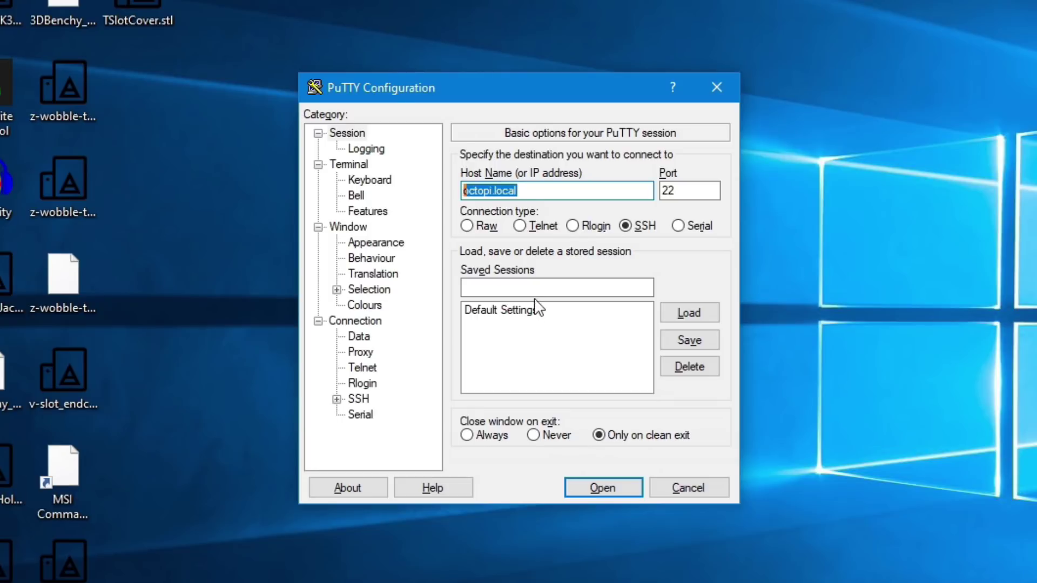
click(539, 287)
key(ctrl+v)
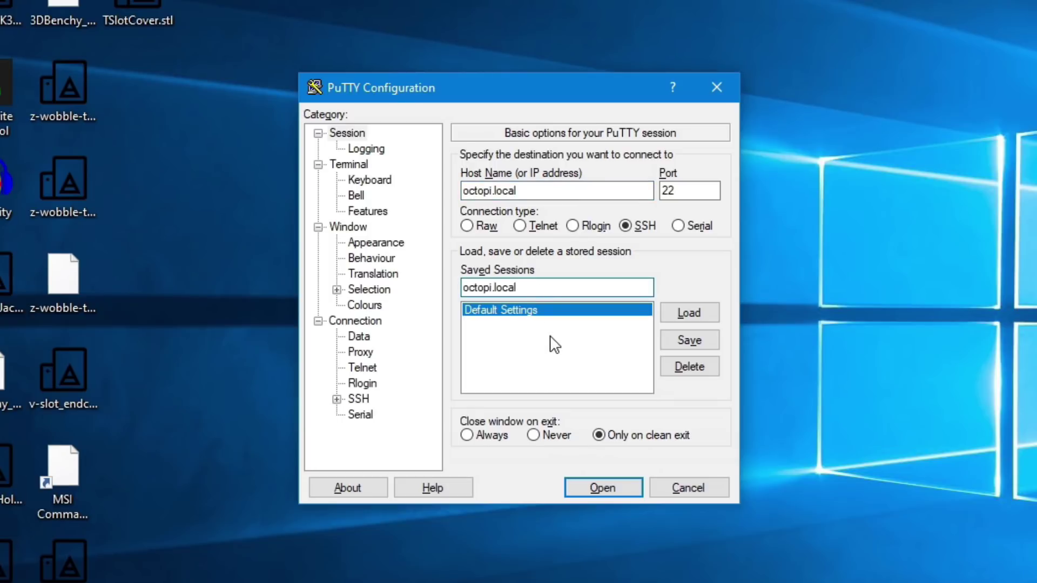
click(707, 341)
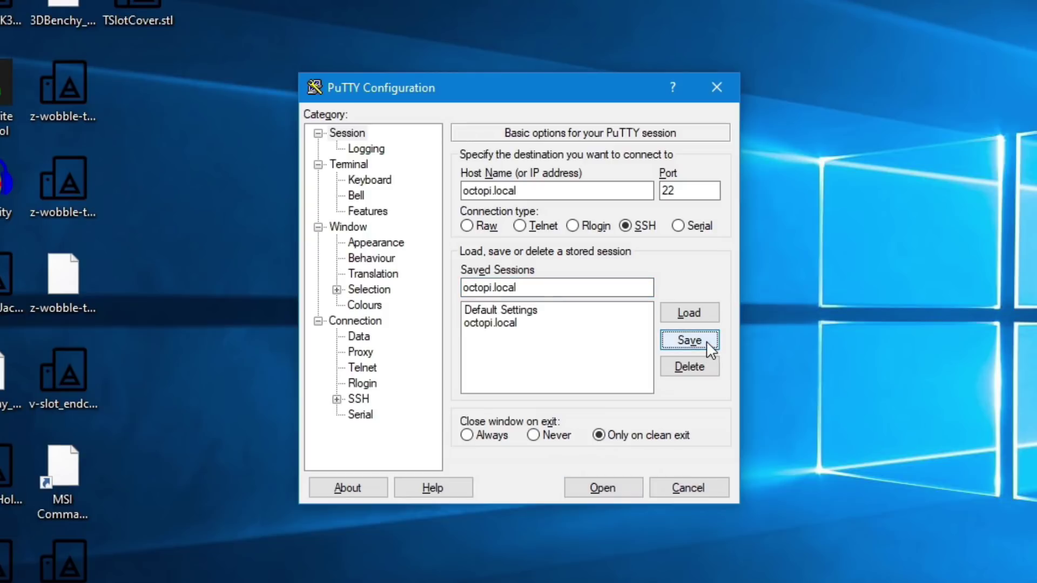
click(572, 324)
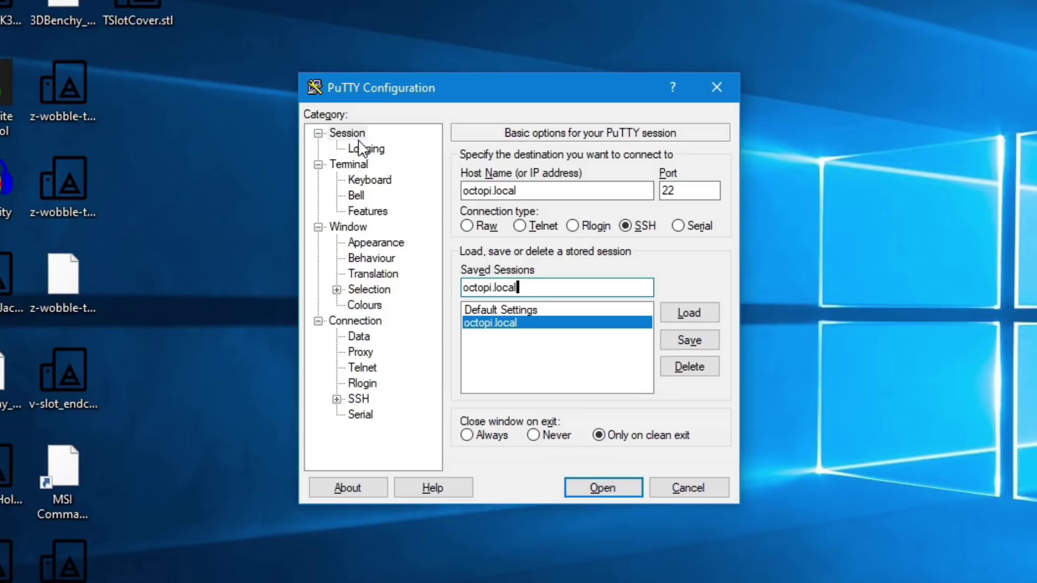
Step: Set the terminal font to Courier New bold 14 and save it to the octopi.local session
click(329, 227)
click(387, 242)
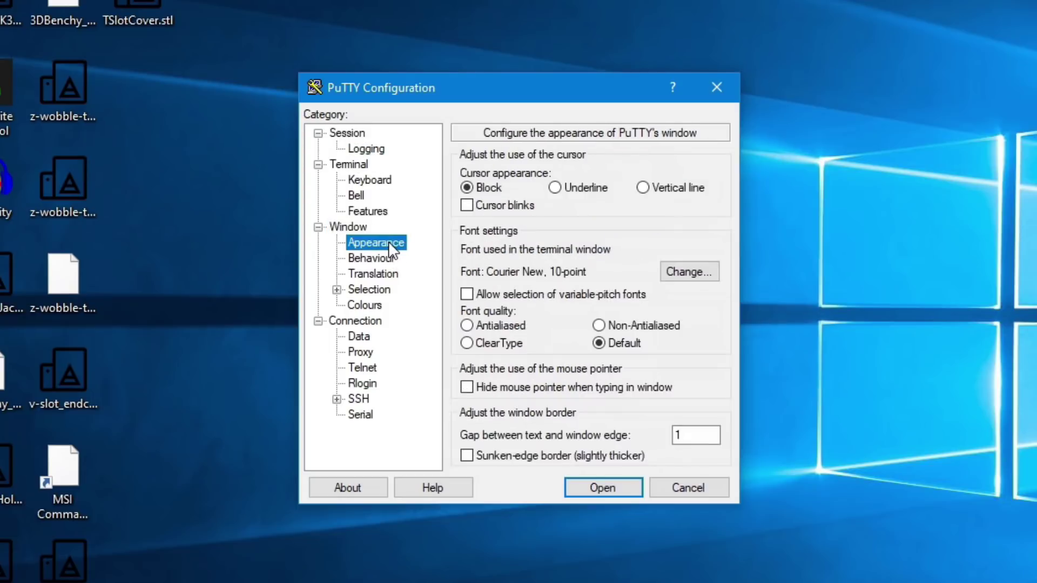
click(696, 272)
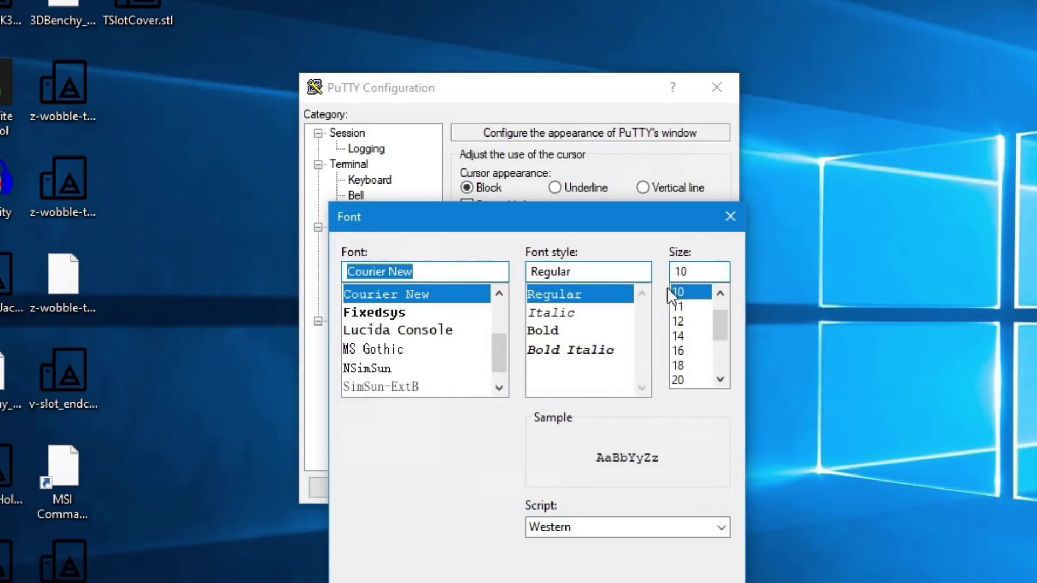
click(542, 332)
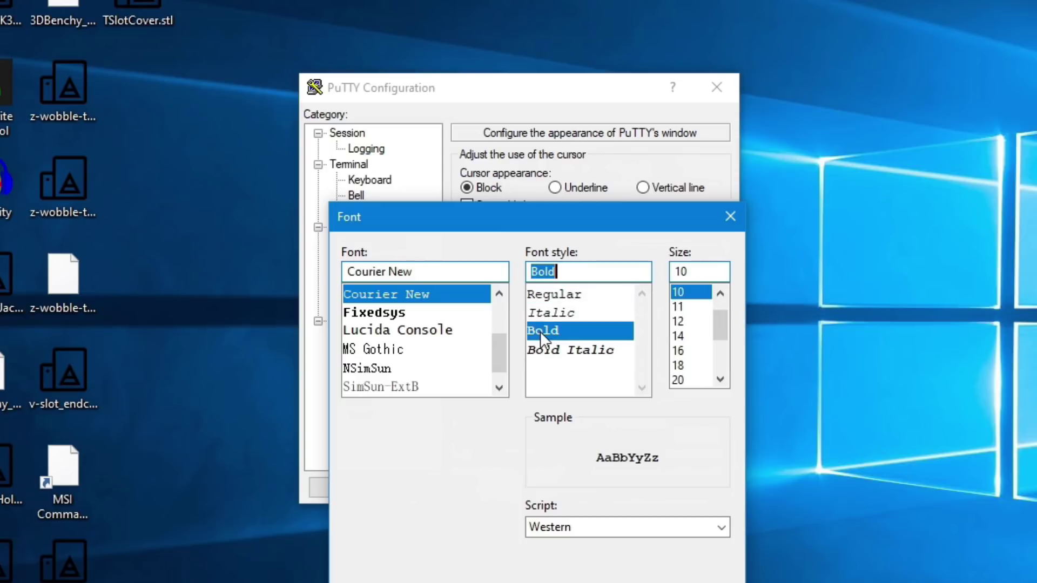
click(682, 336)
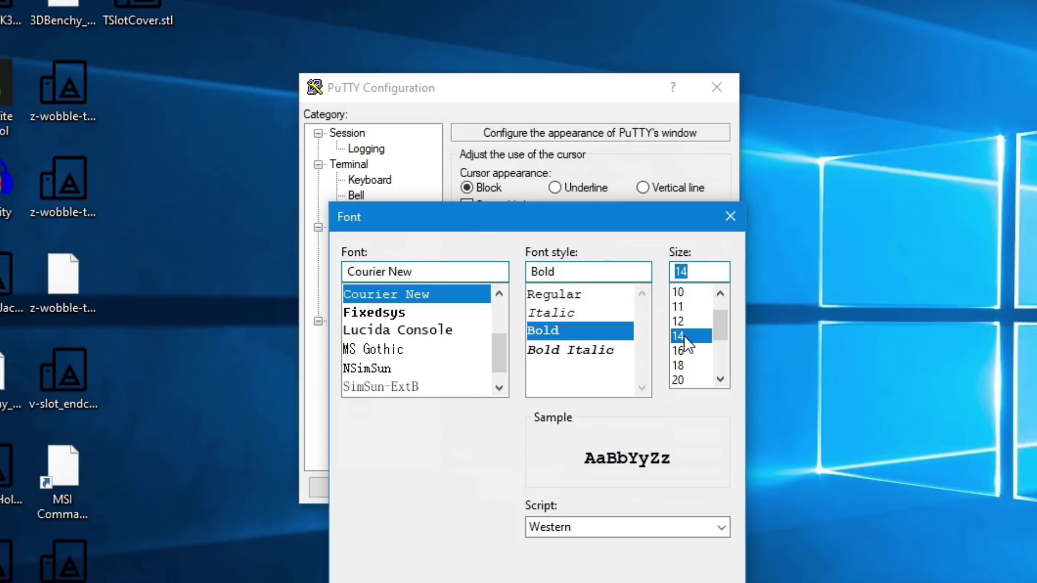
key(Return)
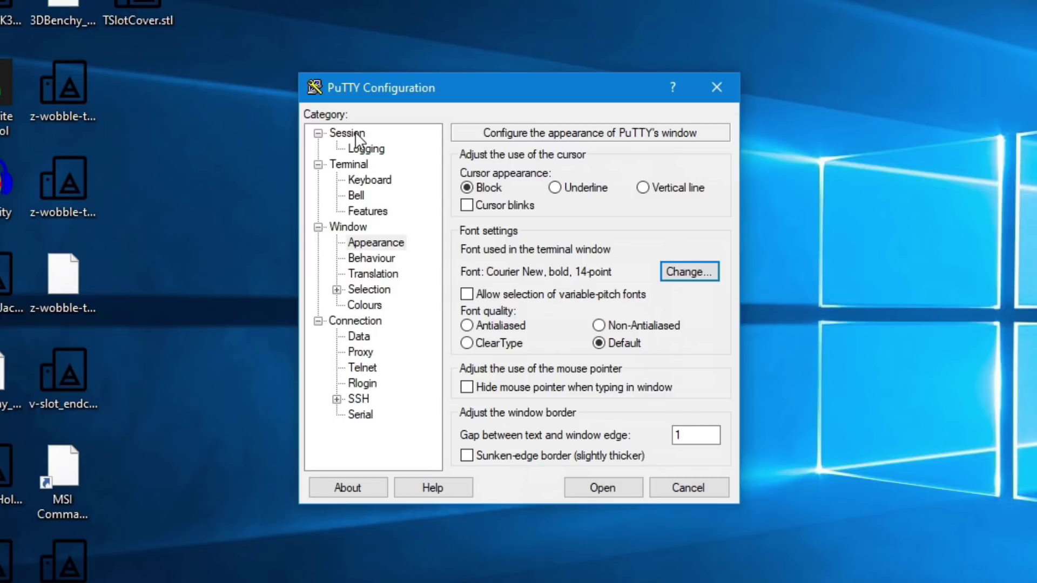
click(353, 134)
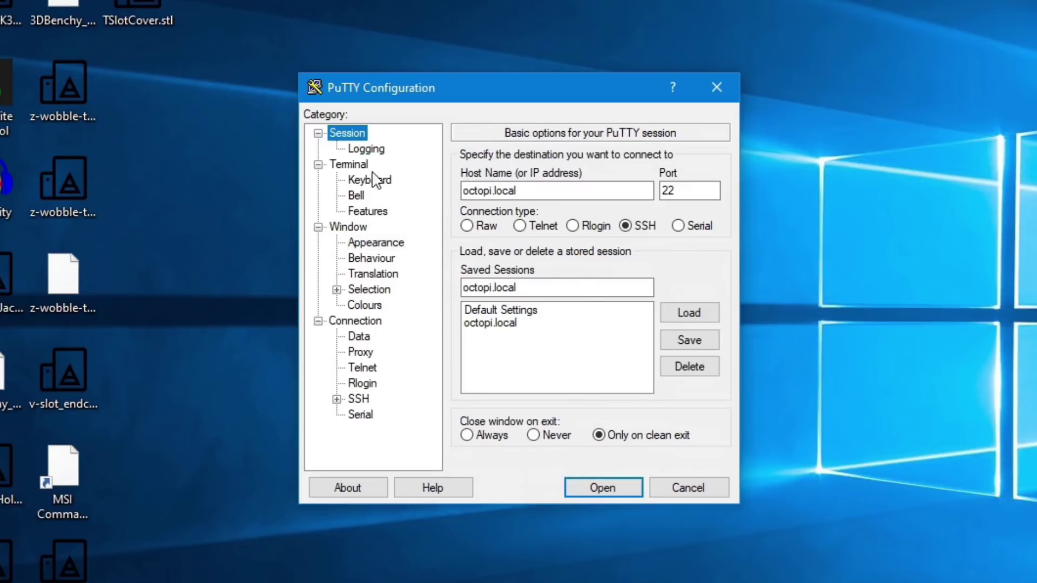
click(503, 323)
click(671, 338)
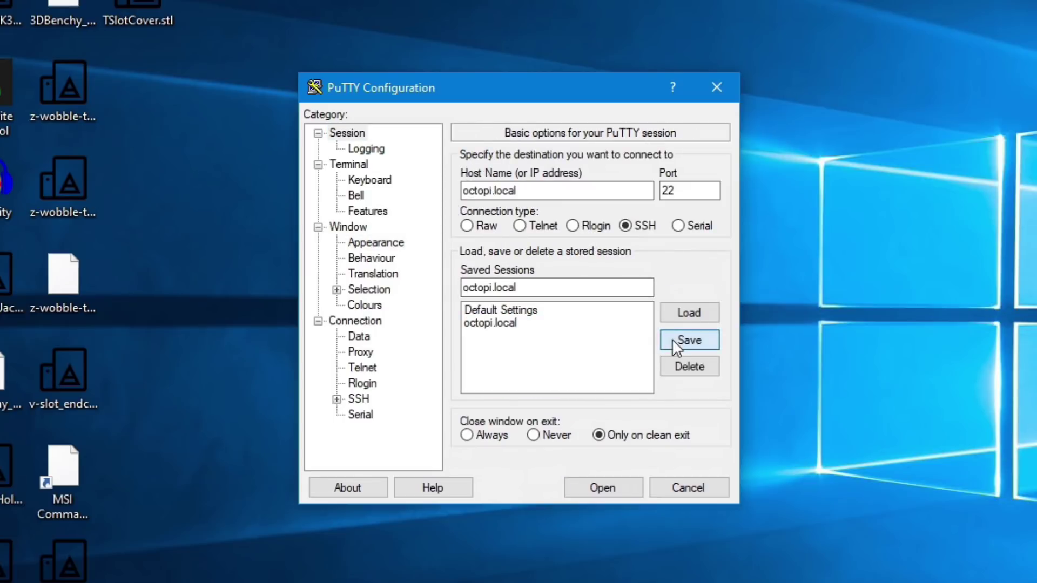
Step: Connect to octopi.local, accept the host key, and log in as pi with the account password
click(594, 487)
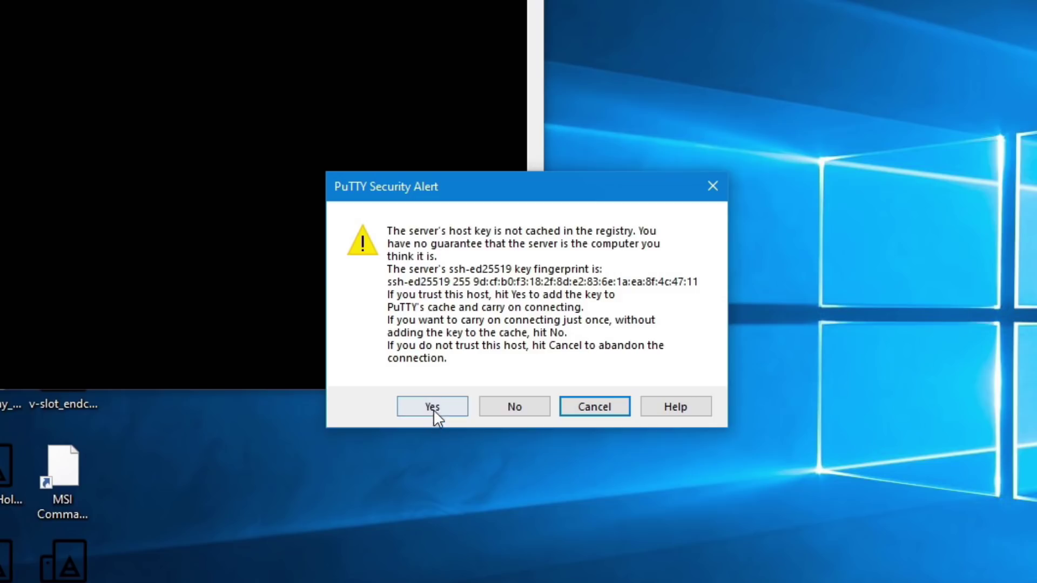
click(432, 408)
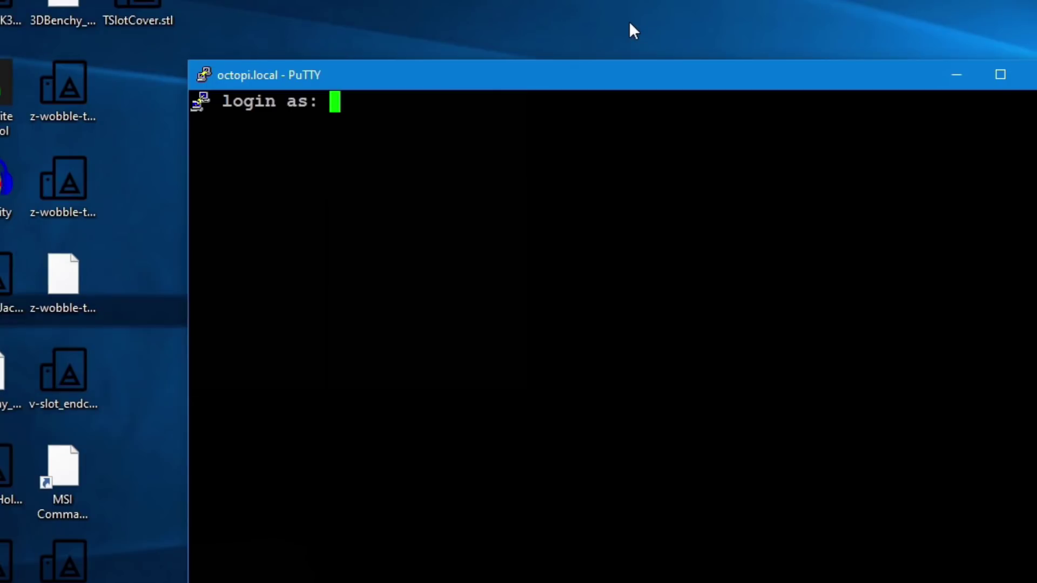
text(pi)
key(Return)
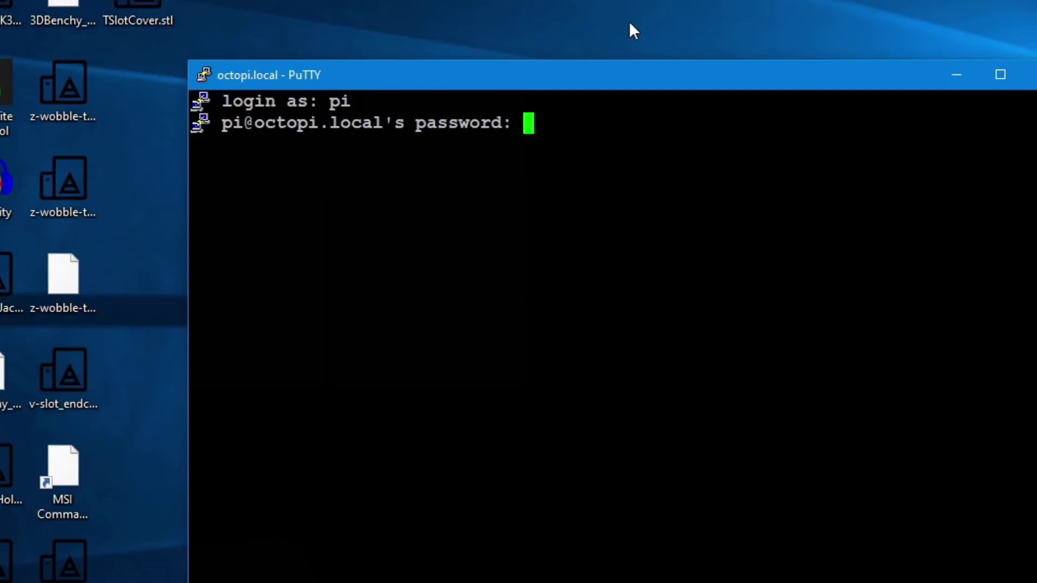
text(raspberry)
key(Return)
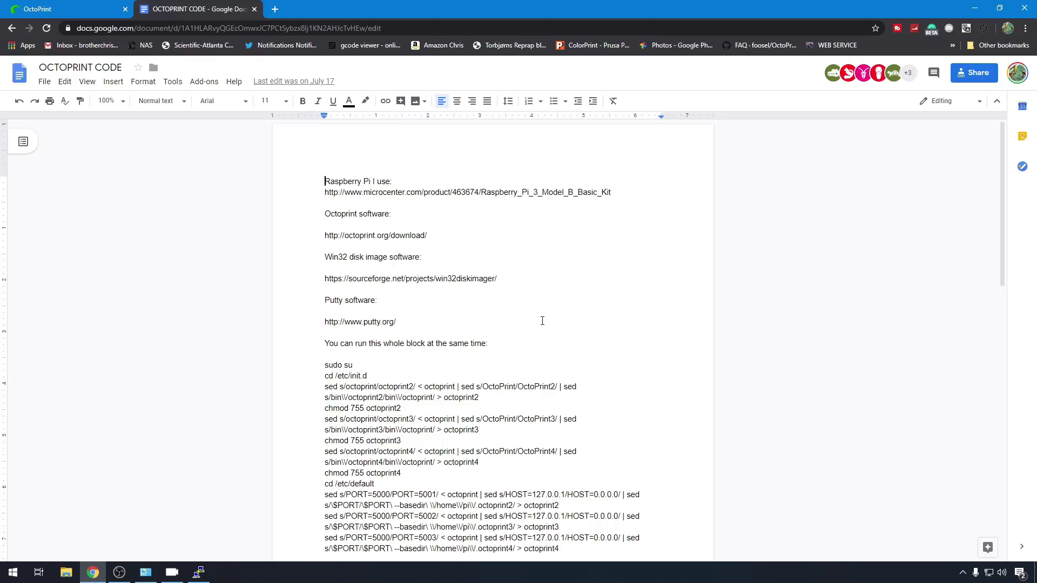
Step: Return from the OCTOPRINT CODE notes to the logged-in PuTTY terminal
key(alt+Tab)
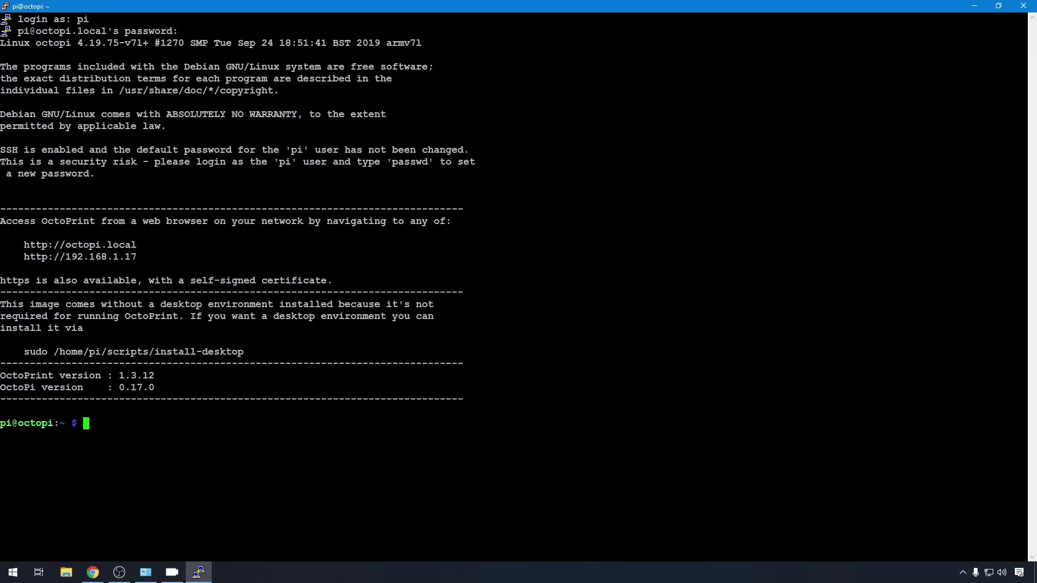
Step: Become root with sudo su and the sudo password
text(sudo )
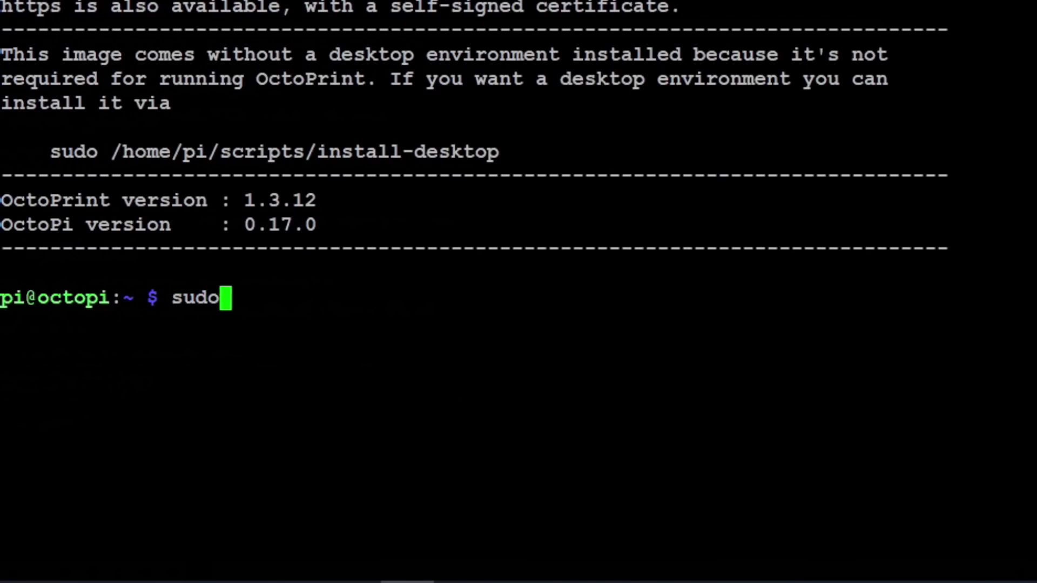
text(su)
key(Return)
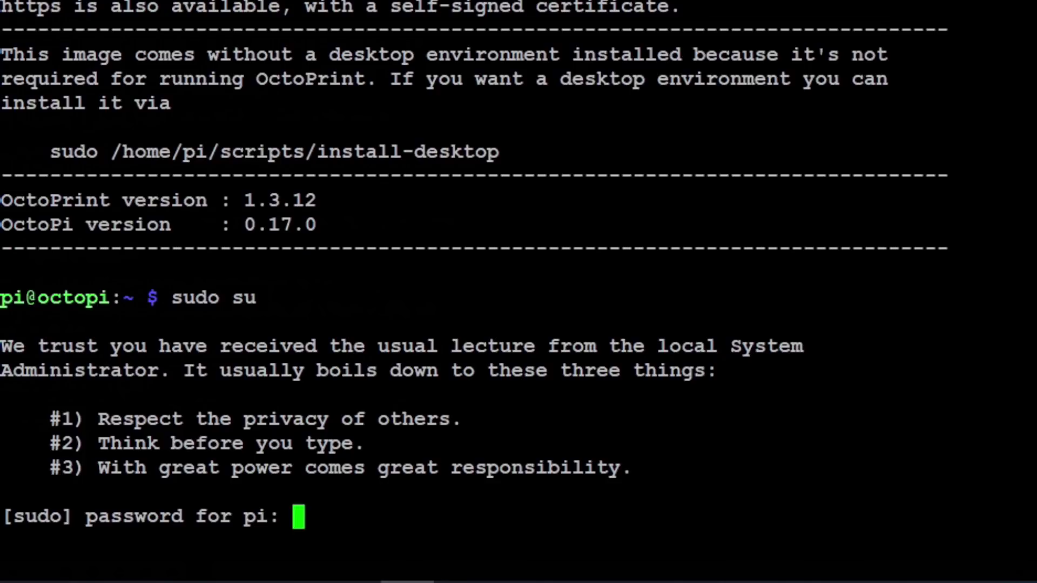
key(Return)
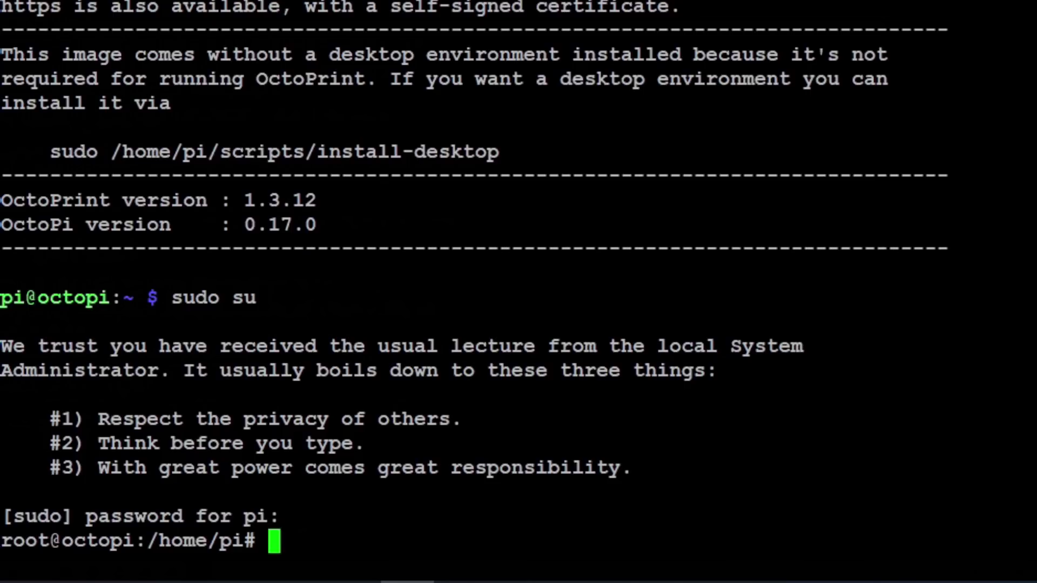
Step: List /etc/init.d to find the octoprint script, then run the pasted sed command, which fails
text(ls /et)
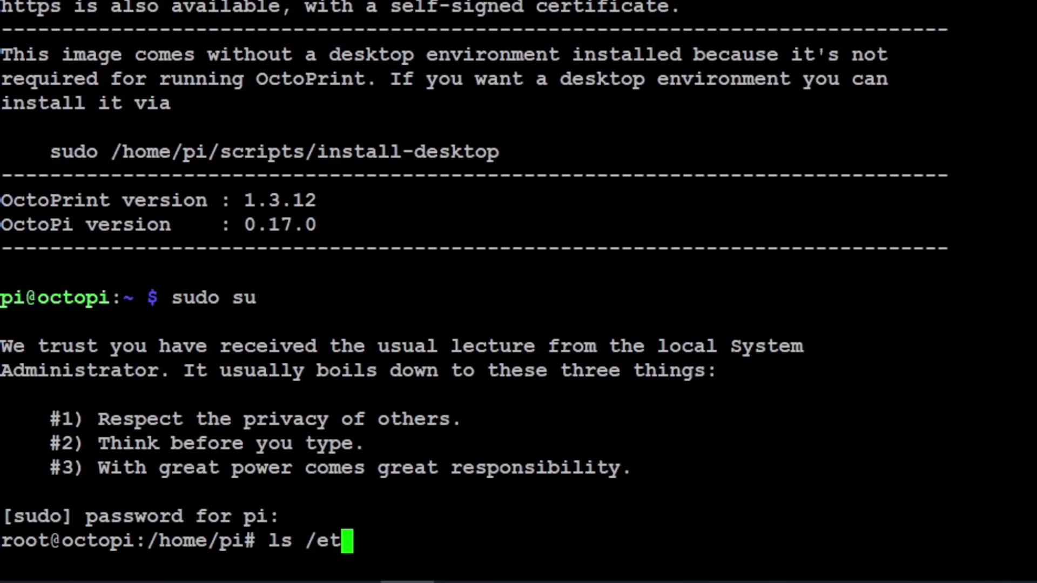
text(c/init.d)
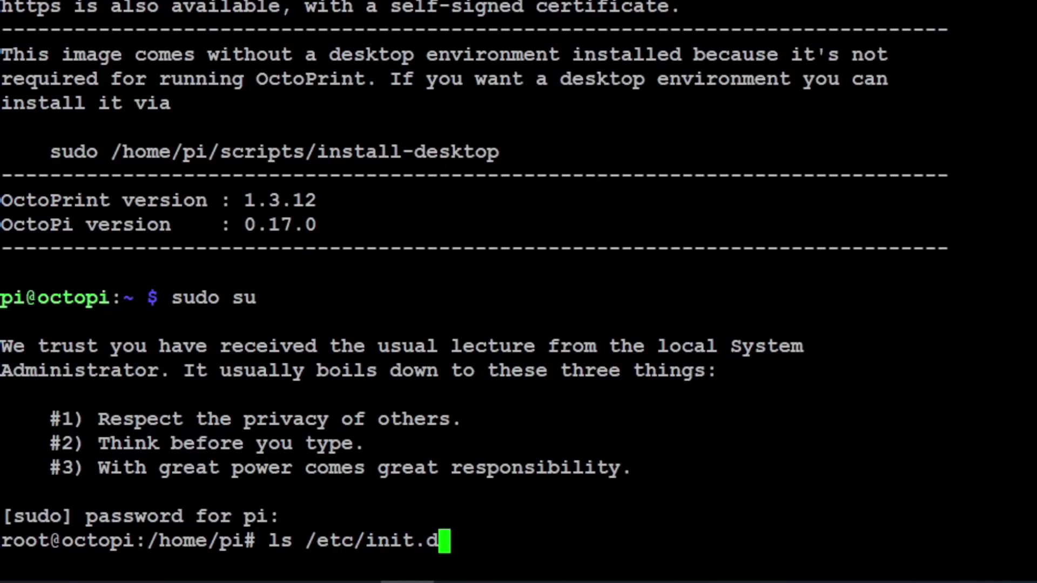
key(Return)
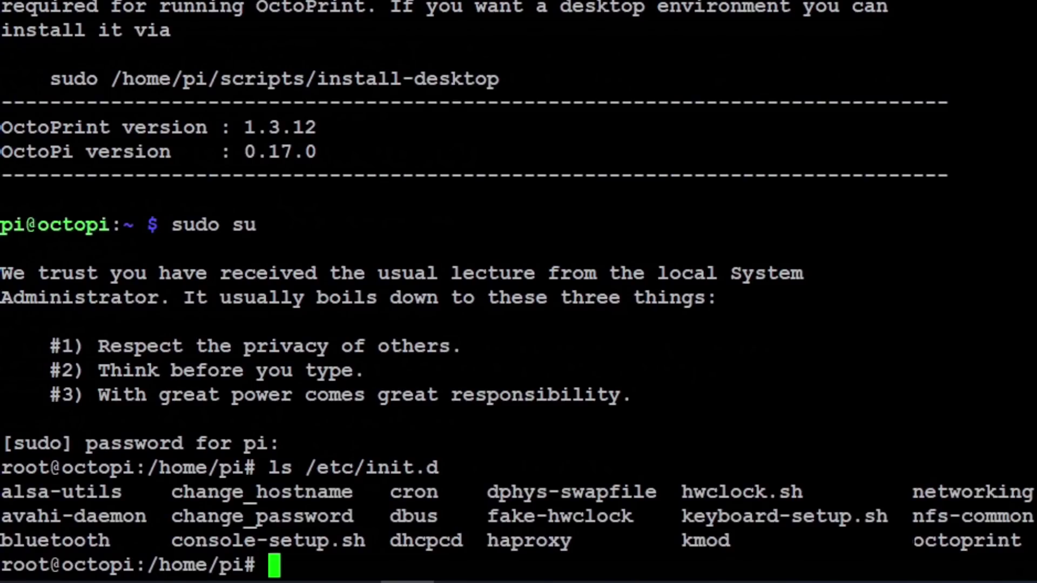
drag(901, 541, 1010, 546)
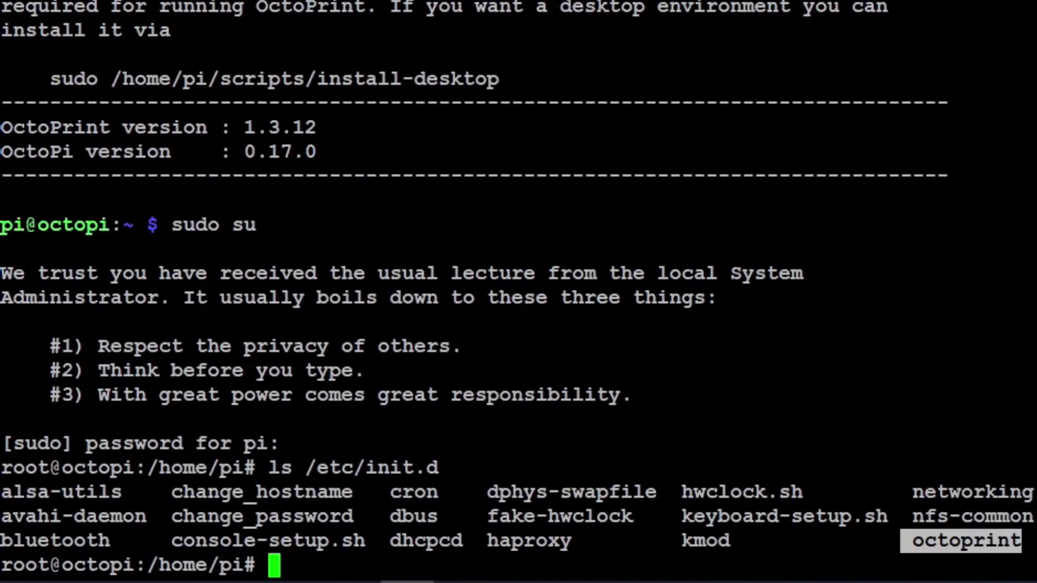
key(shift+Insert)
key(Return)
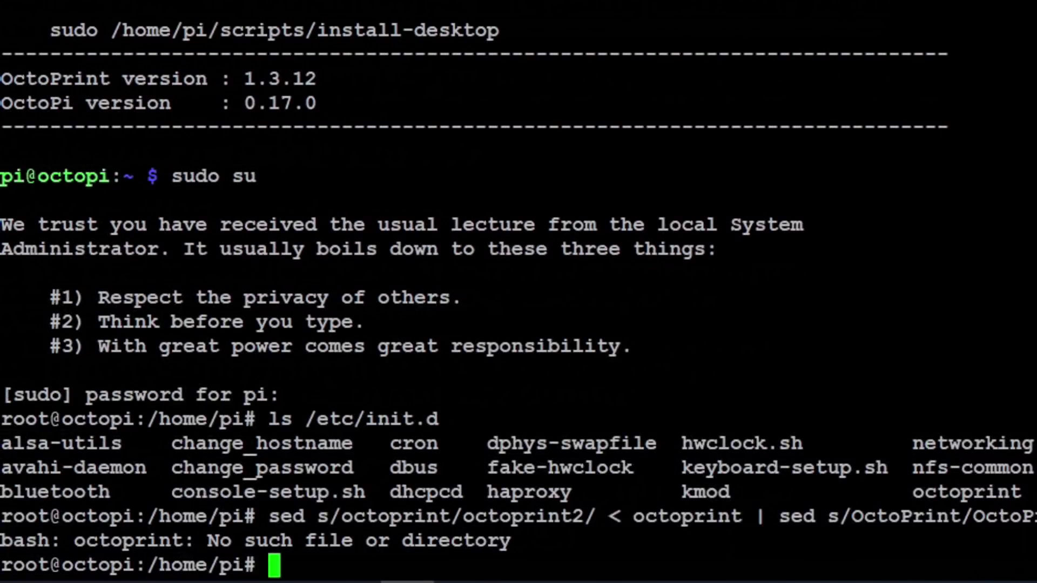
Step: Move into /etc/init.d and list it to locate the existing octoprint script
text(cd /e)
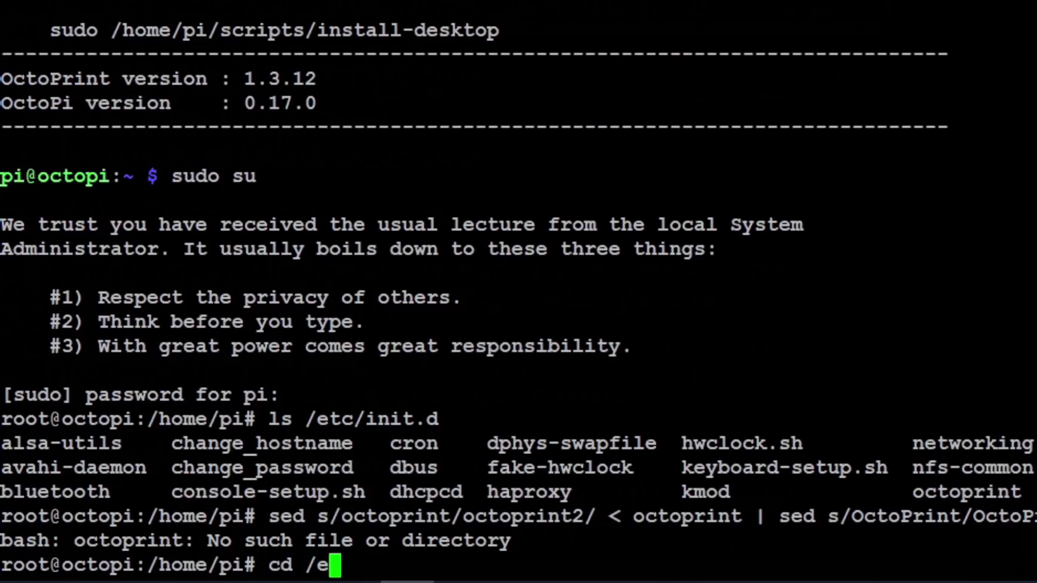
text(tc/ini)
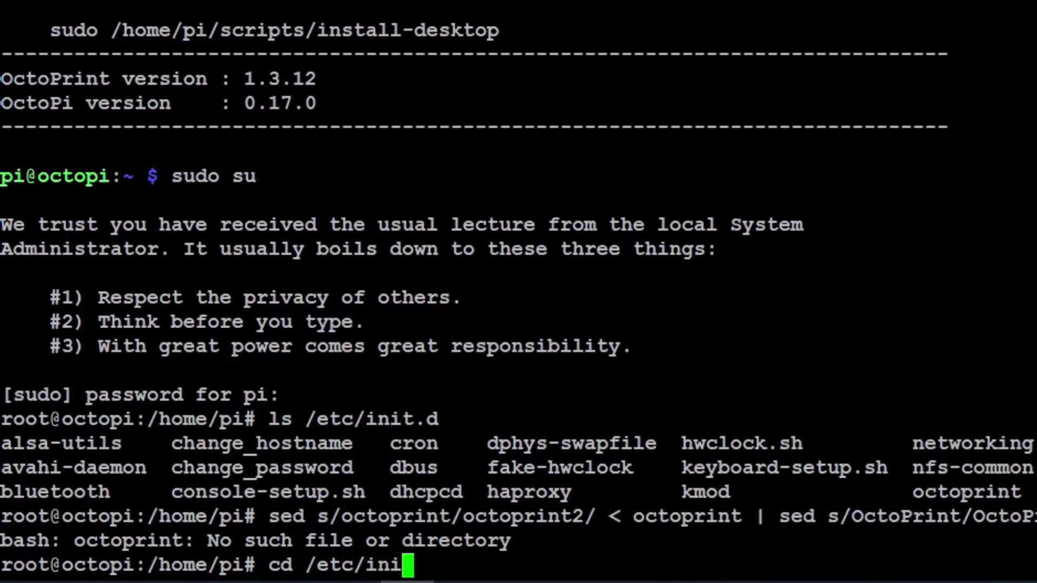
text(t.d)
key(Return)
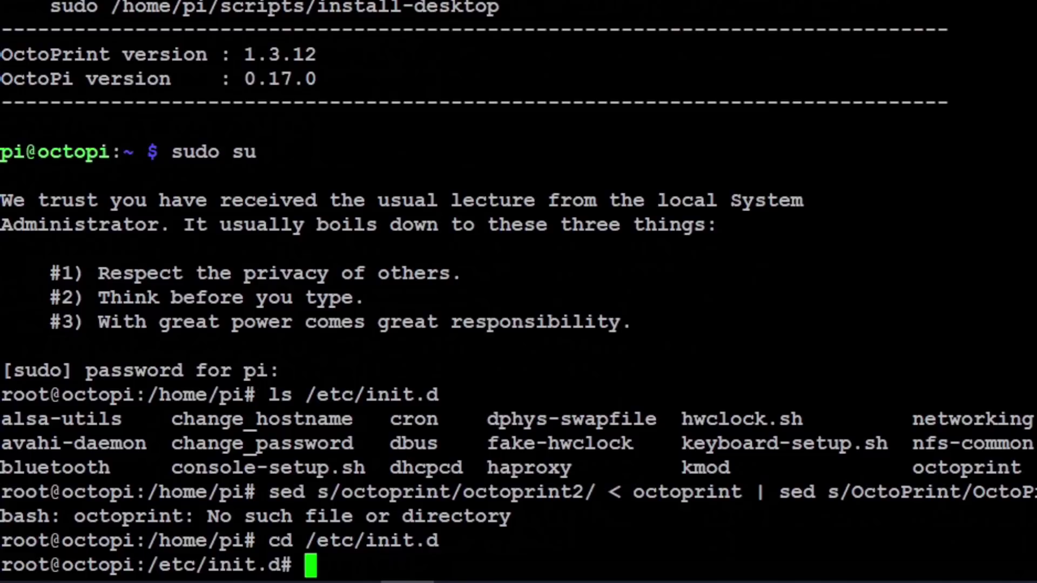
text(ls)
key(Return)
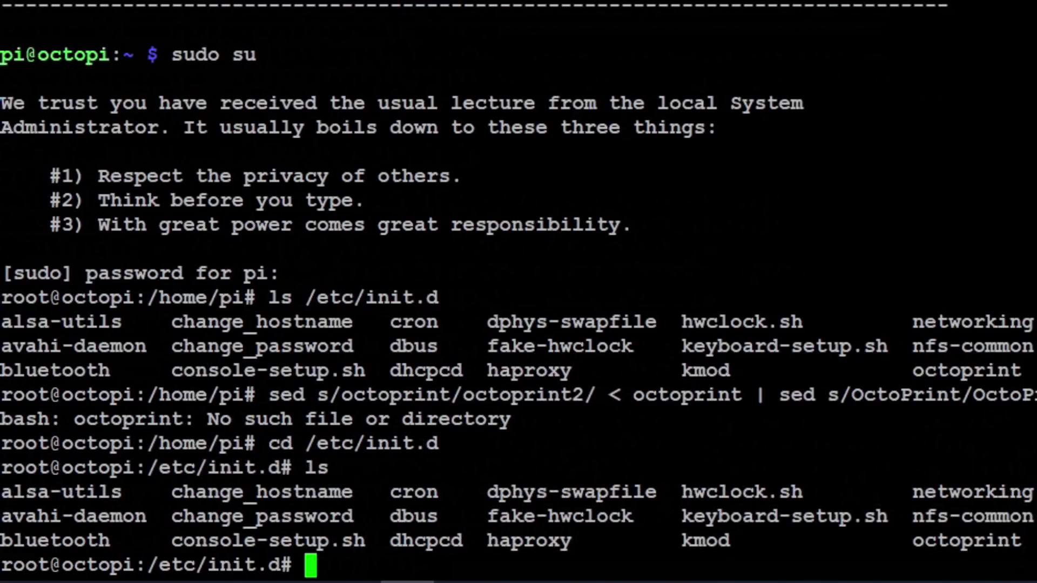
drag(901, 540, 1021, 540)
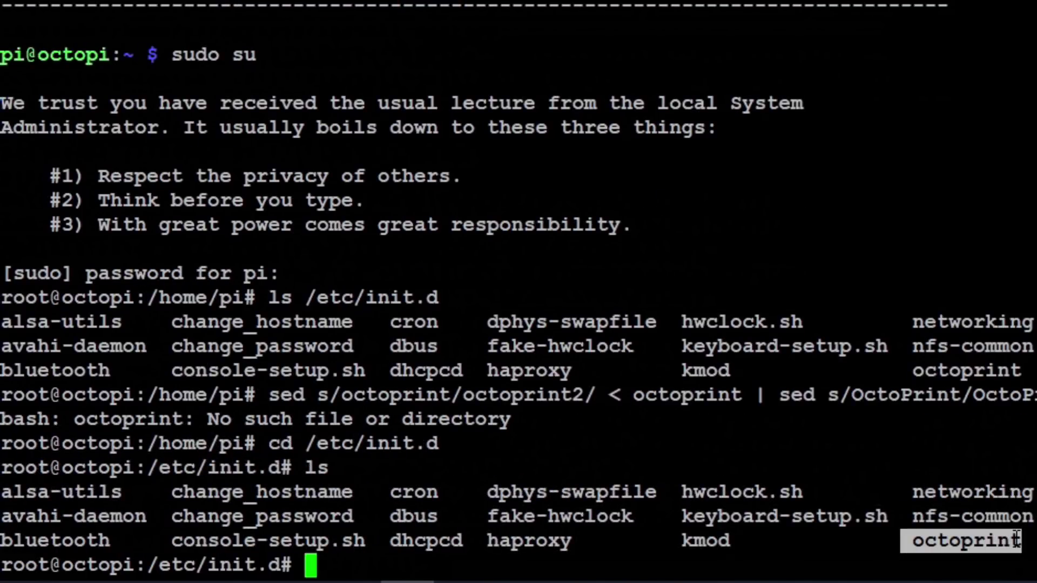
click(994, 540)
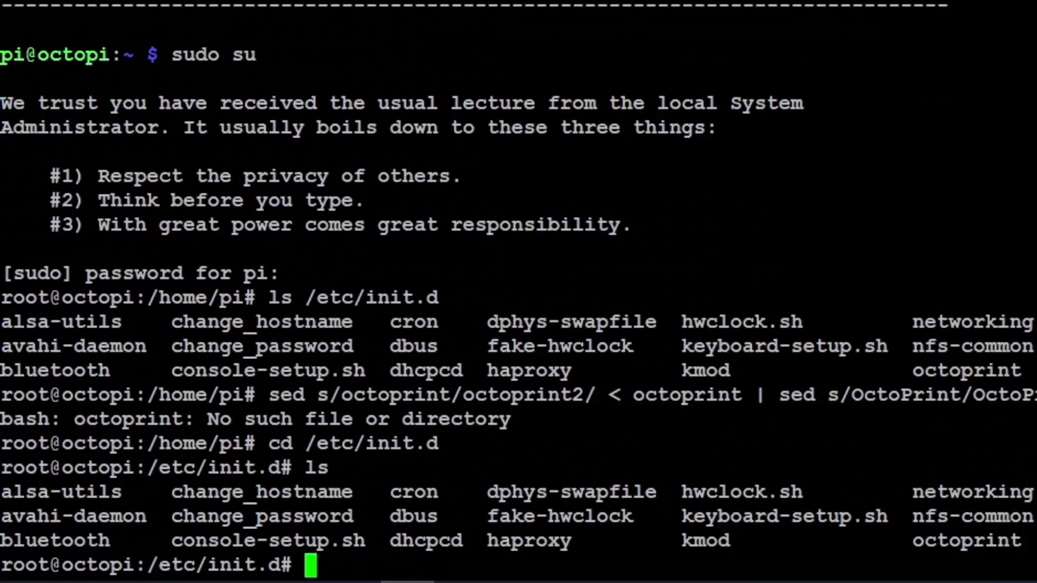
Step: Rerun the sed command to create the octoprint2 script and confirm it in the listing
key(Up)
key(Up)
key(Up)
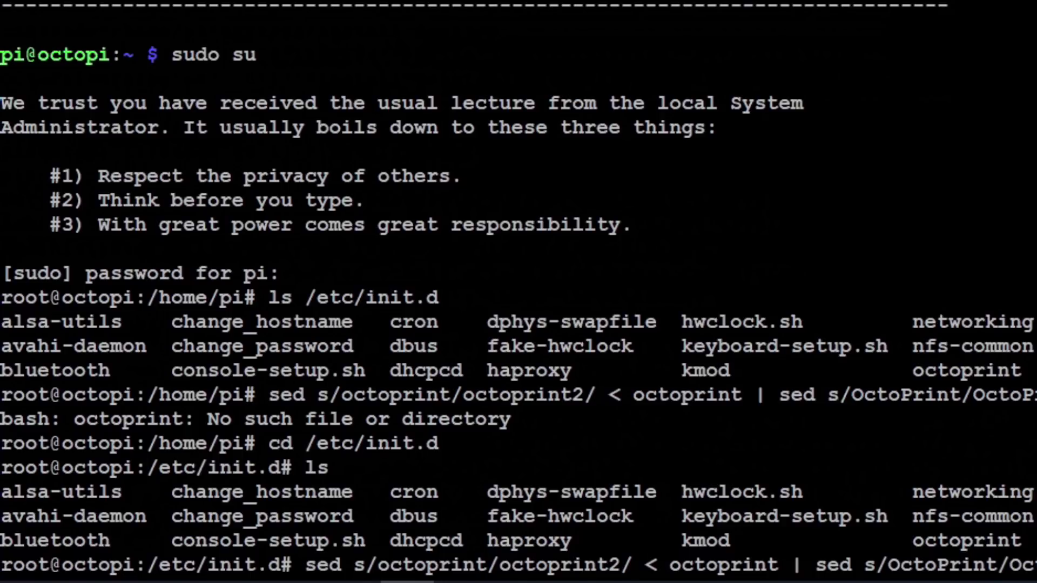
key(Return)
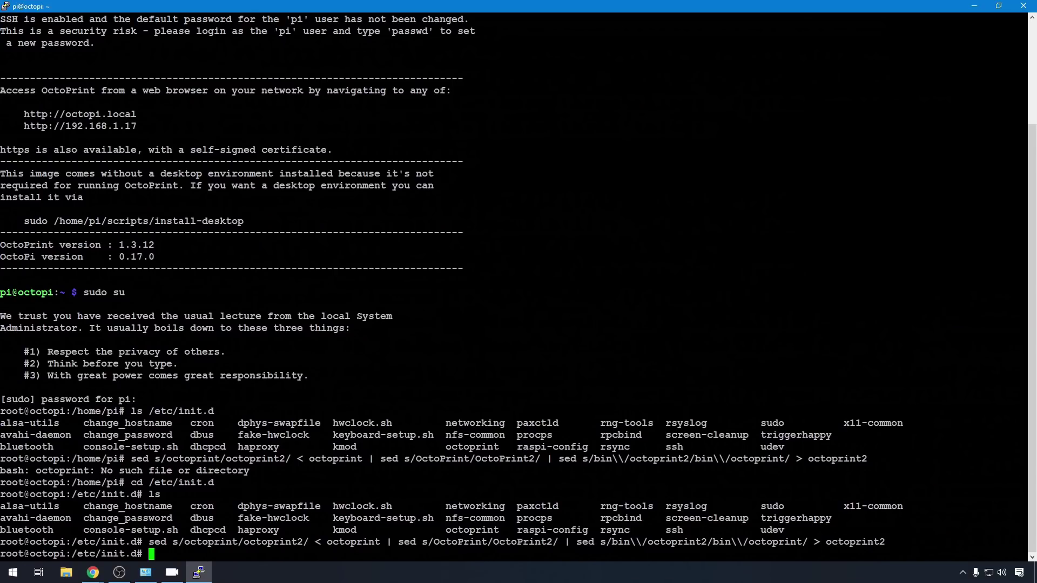
text(ls)
key(Return)
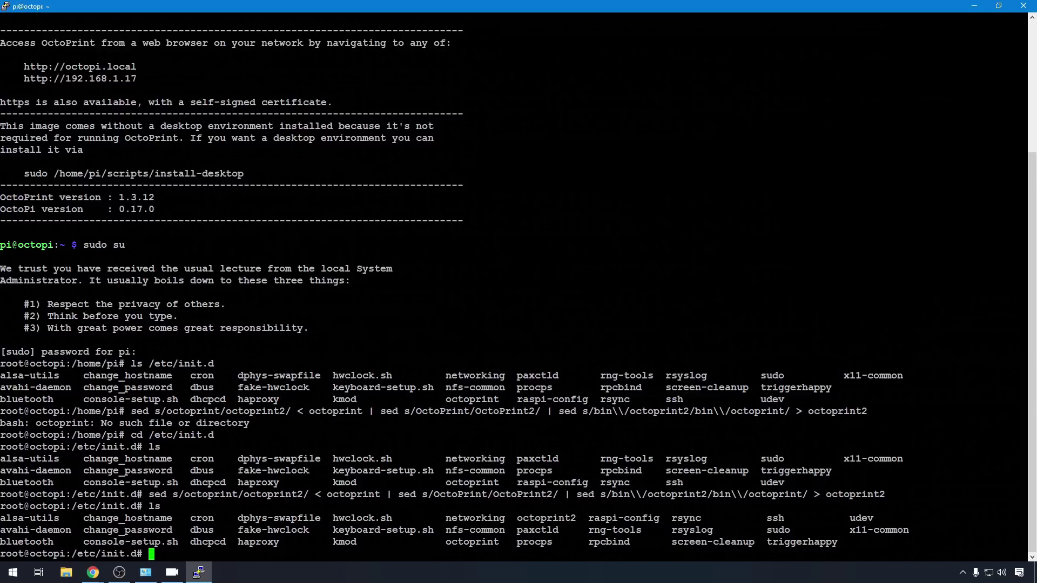
text(cat octoprint2)
Step: Print the octoprint2 script and check its renamed OctoPrint2 description
key(Return)
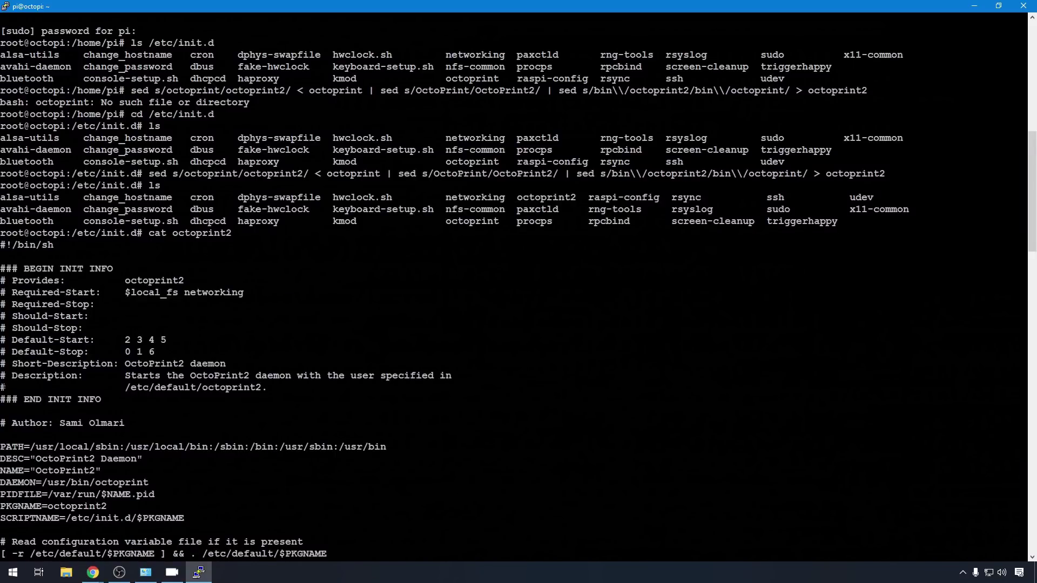
scroll(518, 287, down, 8)
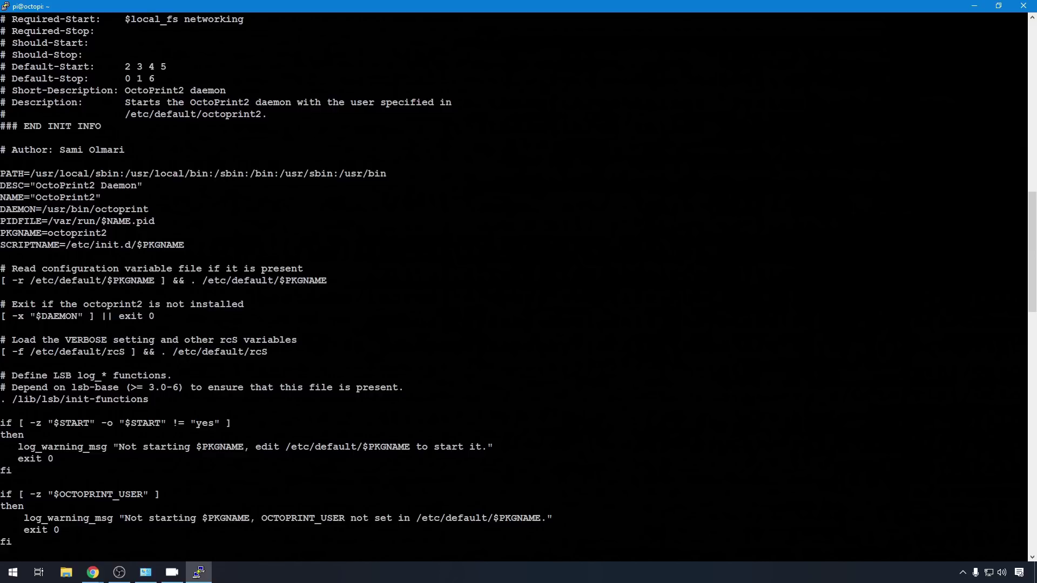
drag(30, 185, 89, 185)
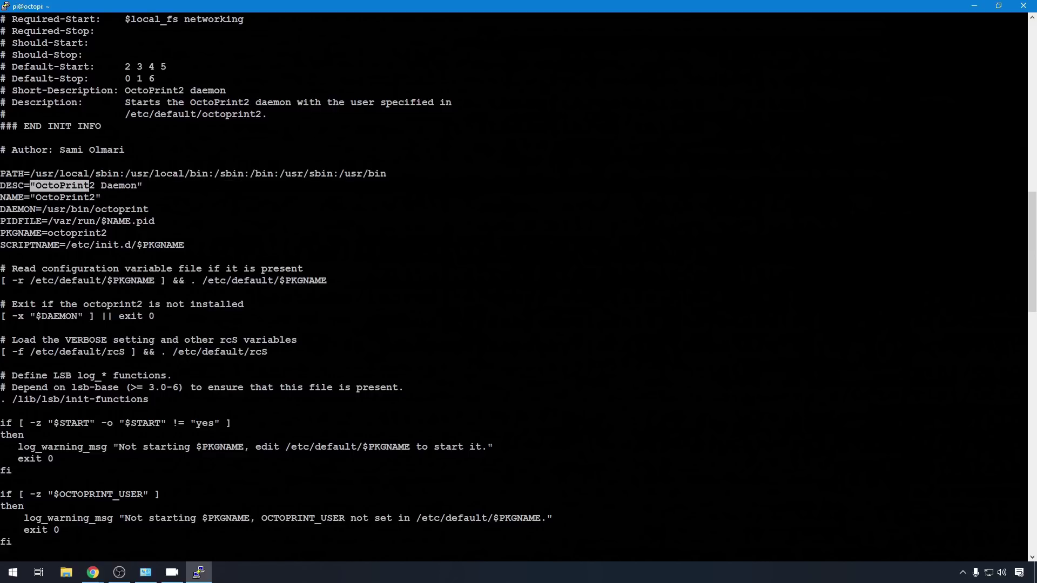
scroll(519, 286, down, 20)
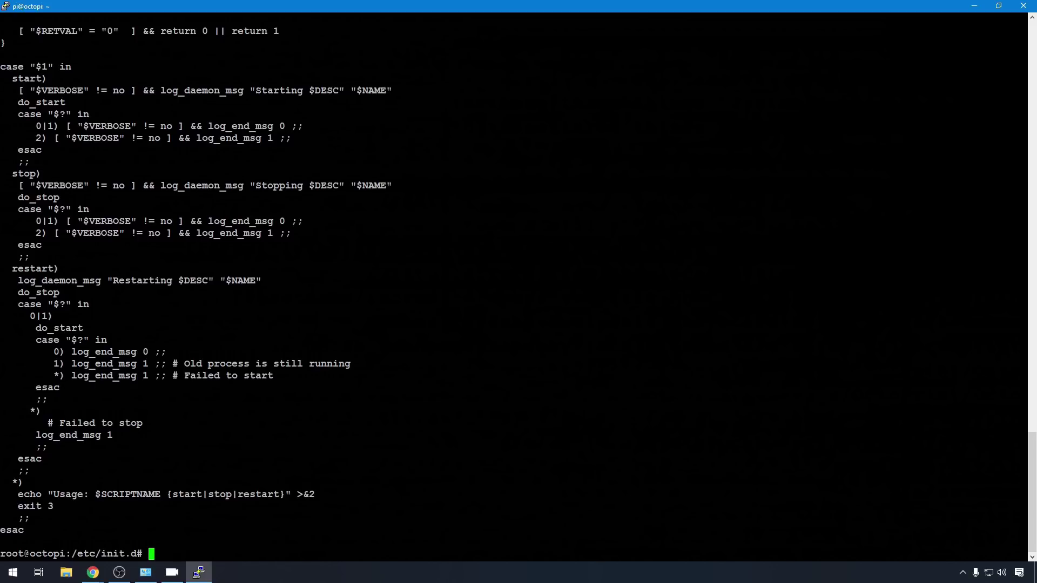
Step: Make the octoprint2 script executable with chmod 755
key(alt+Tab)
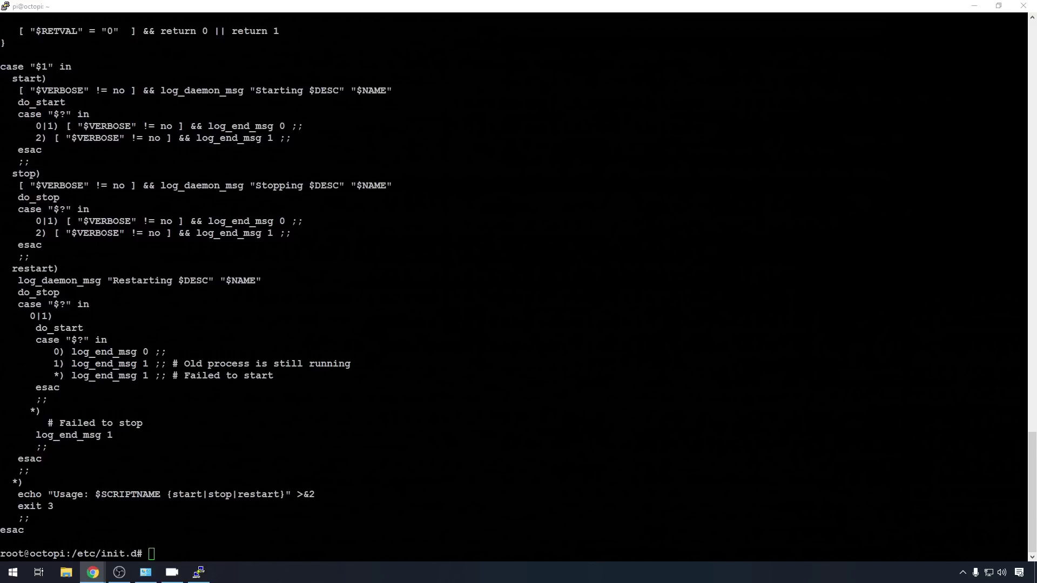
key(alt+Tab)
text(chmod 755 octoprint2)
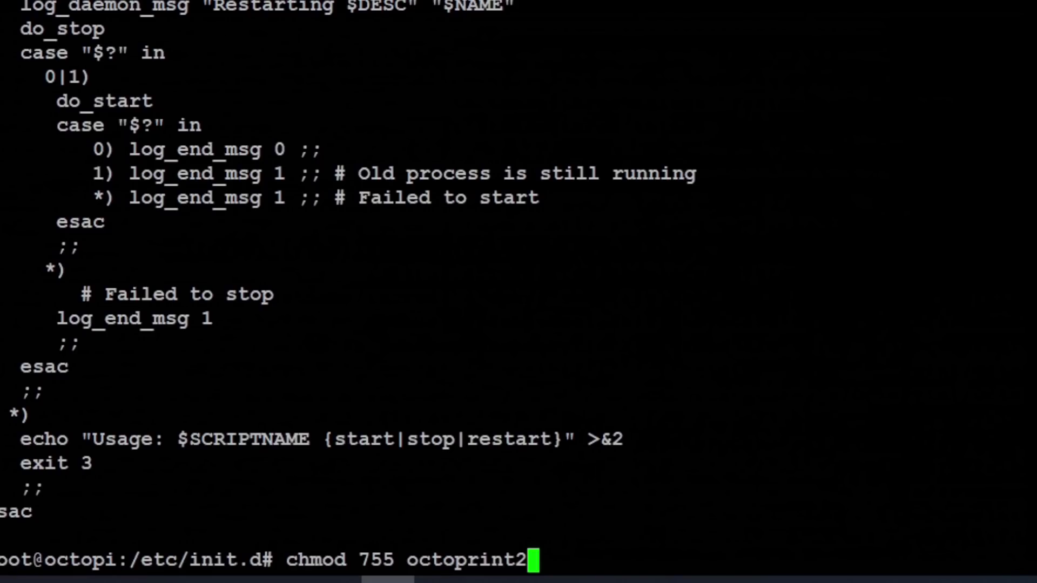
key(Return)
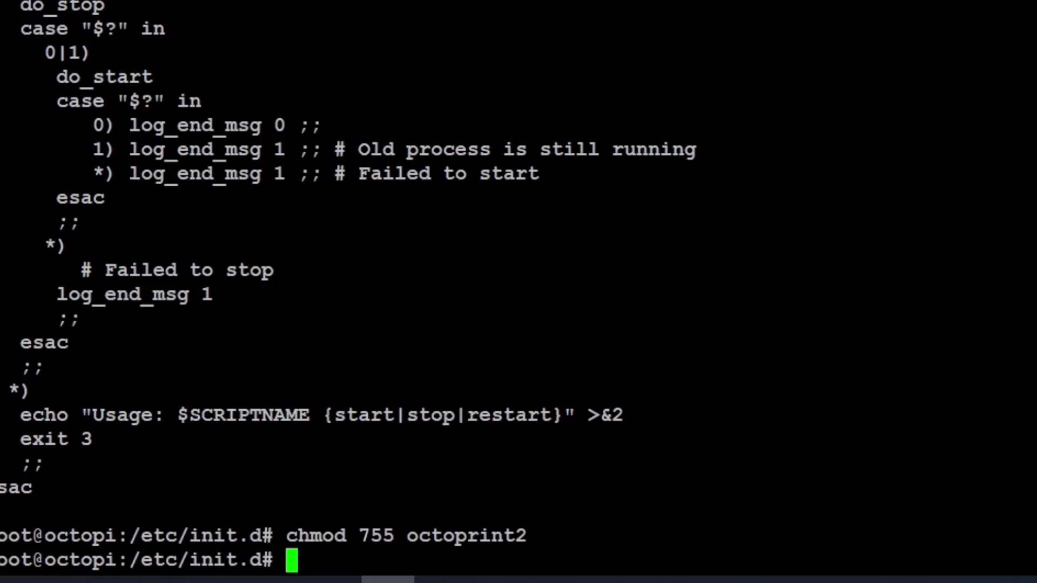
Step: Move into /etc/default and list it to find the existing octoprint defaults file
text(cd)
text( /etc/)
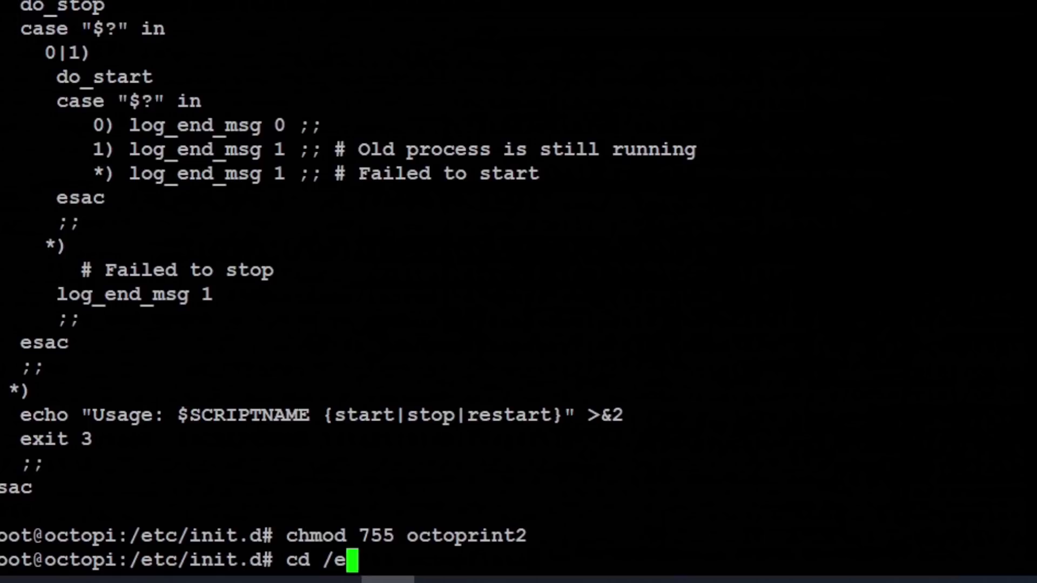
text(de)
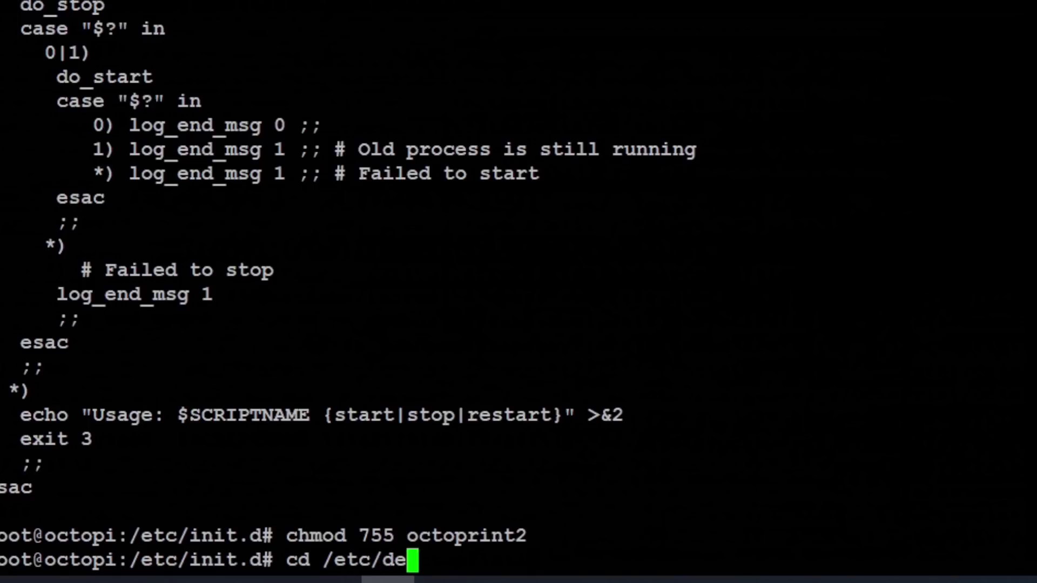
text(fault)
key(Return)
text(ls)
key(Return)
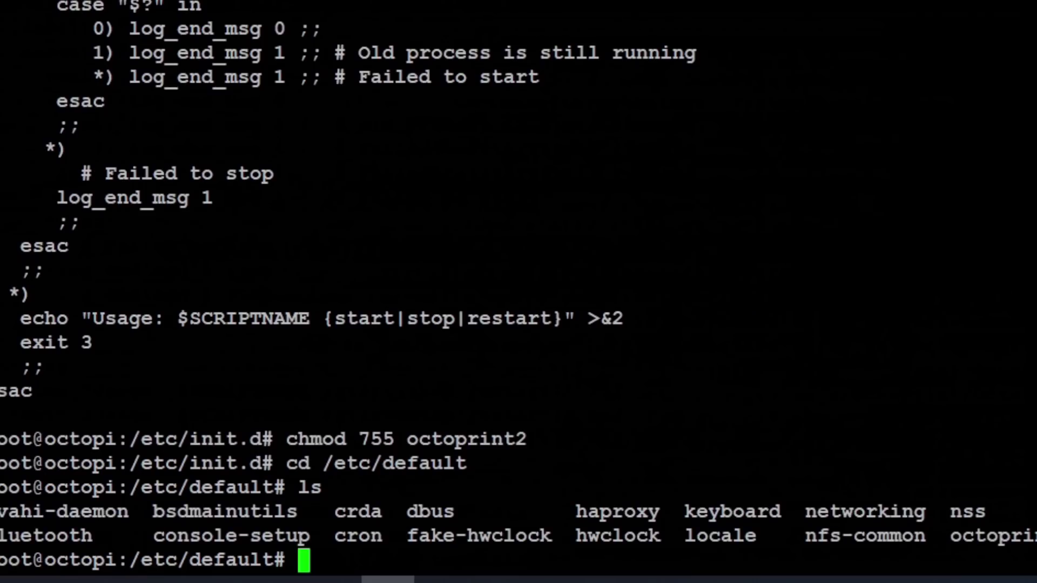
drag(950, 536, 1035, 536)
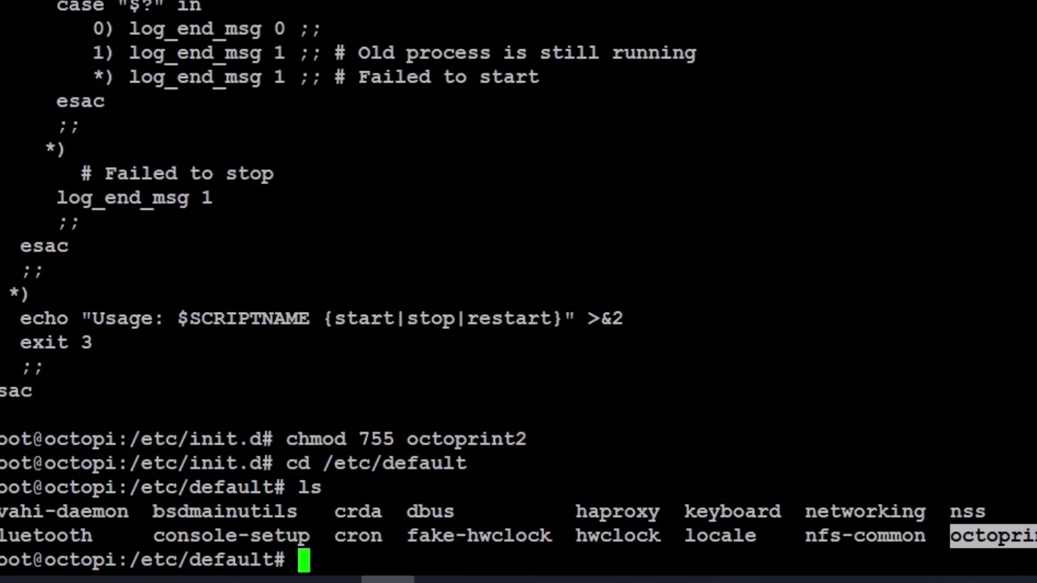
click(1016, 536)
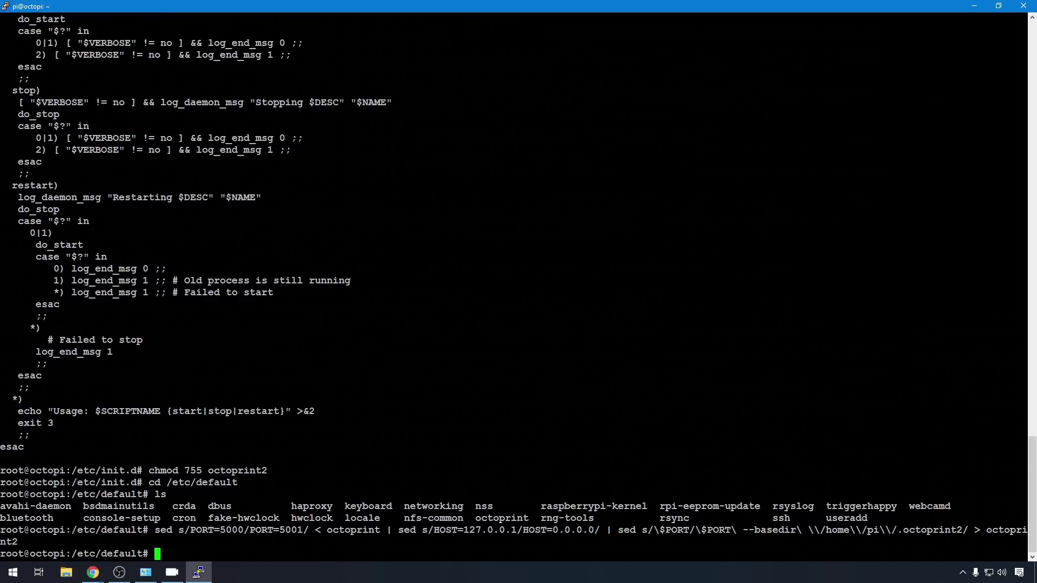
Step: List /etc/default to confirm the new octoprint2 defaults file exists
text(ls)
key(Return)
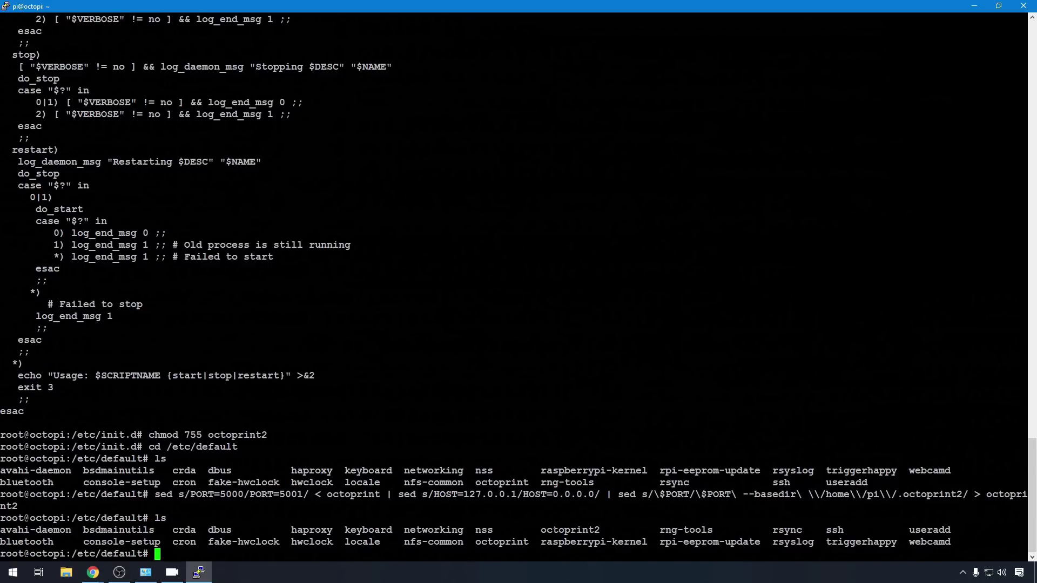
double_click(550, 530)
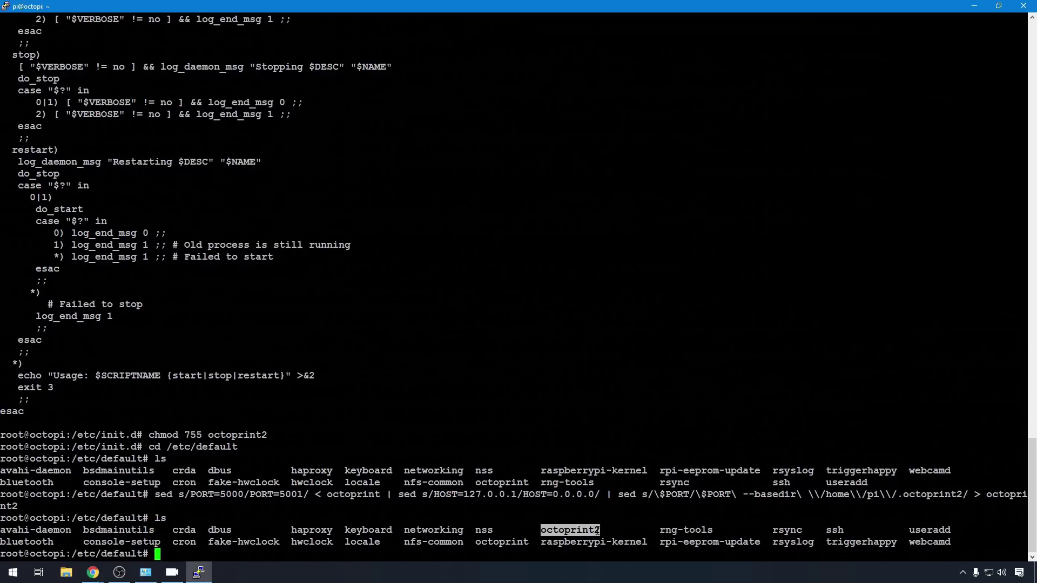
click(550, 530)
Step: Register octoprint2 at boot with update-rc.d defaults 99, then sudo reboot the Pi
key(alt+Tab)
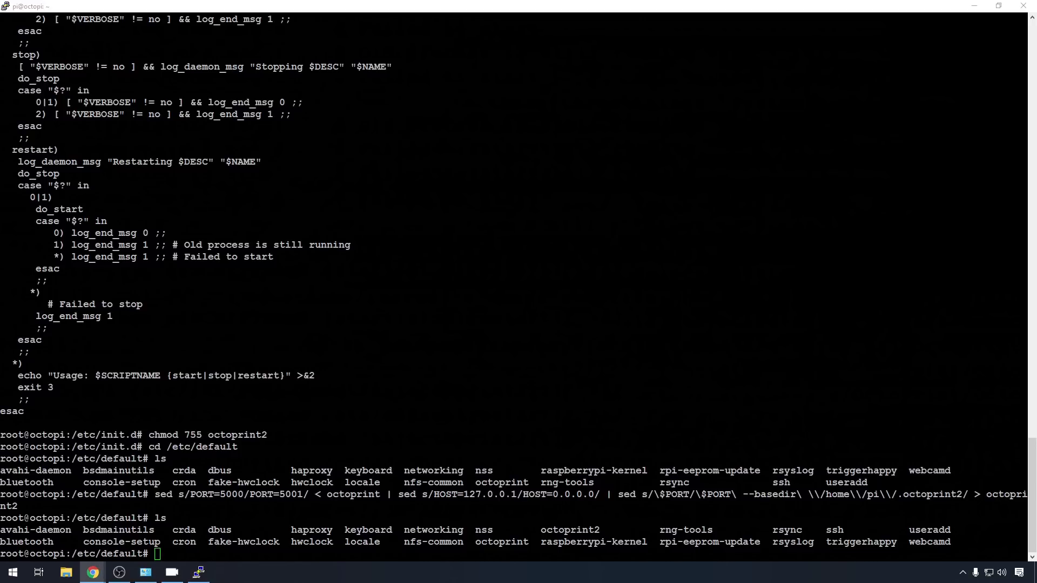
key(alt+Tab)
text(sudo update-rc.d octoprint2 defaults 99)
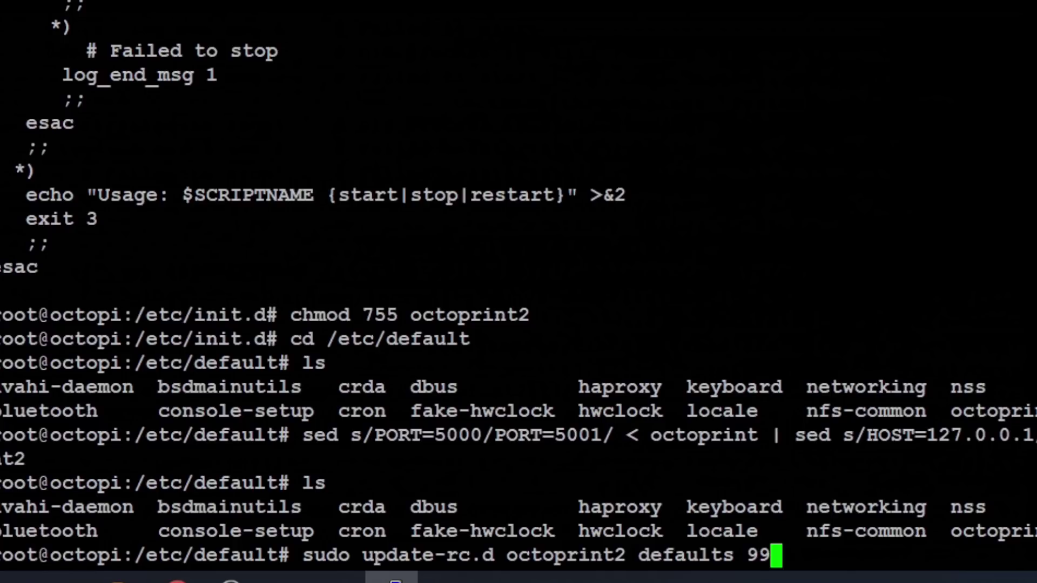
key(Return)
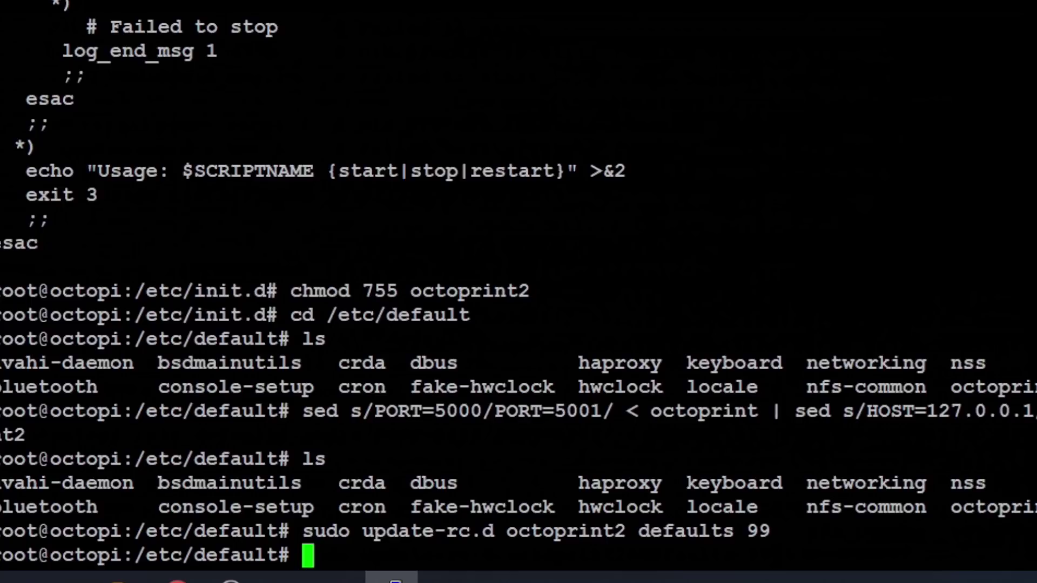
text(sudo rebo)
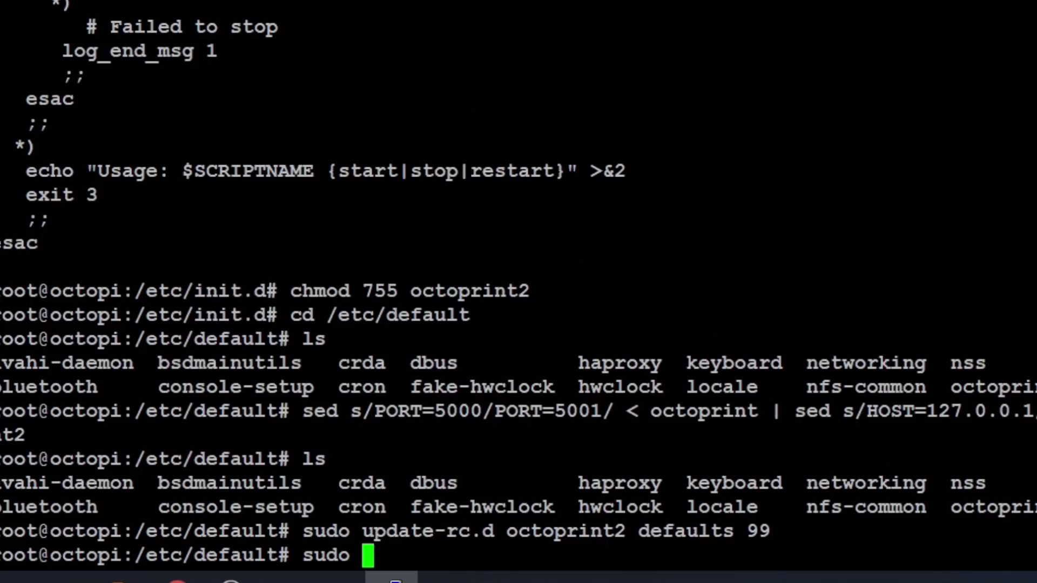
text(ot)
key(Return)
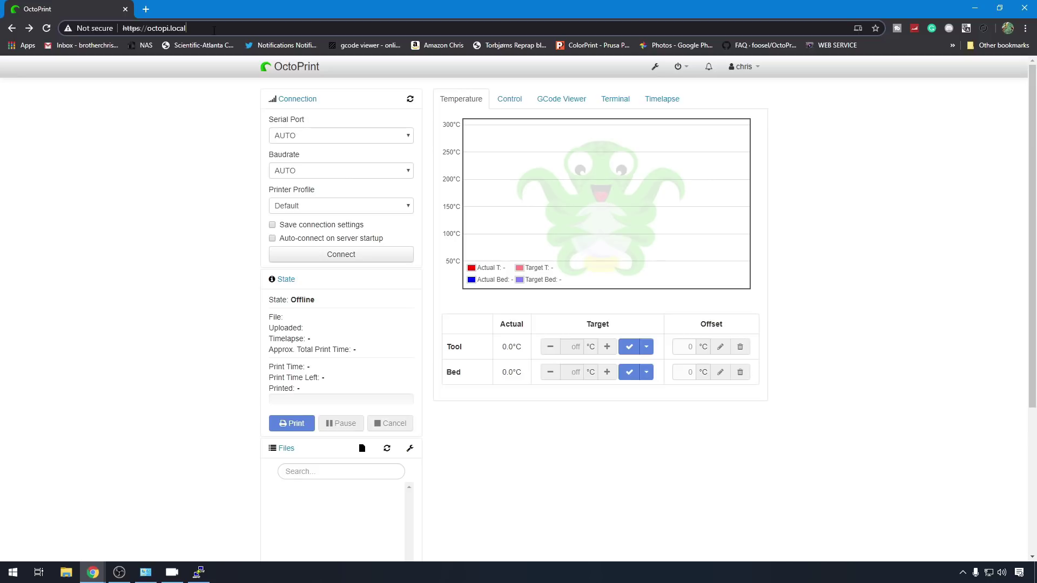
Step: Load the second OctoPrint instance at 192.168.1.17:5001 in Chrome
click(214, 28)
key(BackSpace)
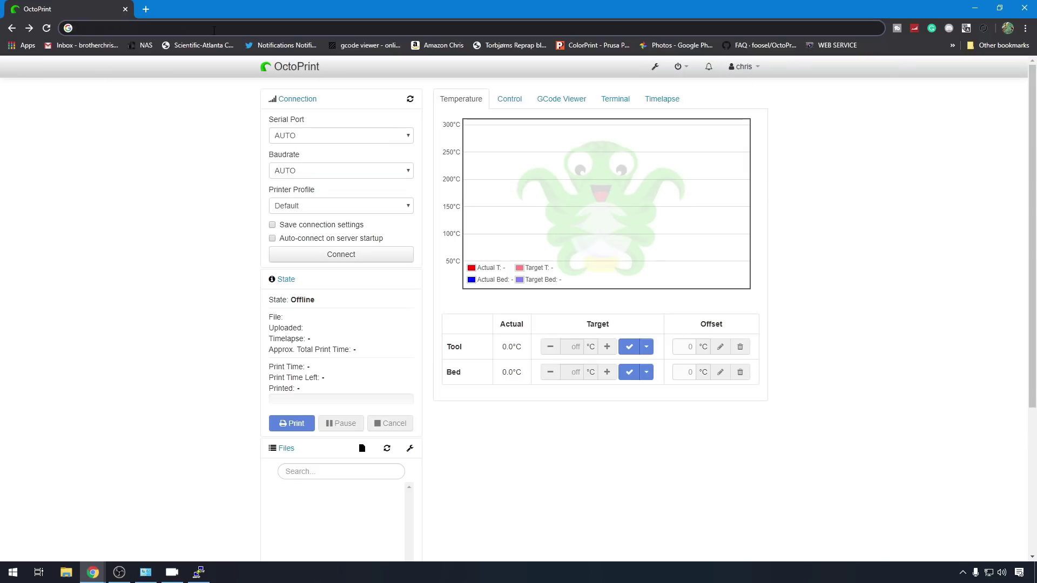
text(192.168.1.)
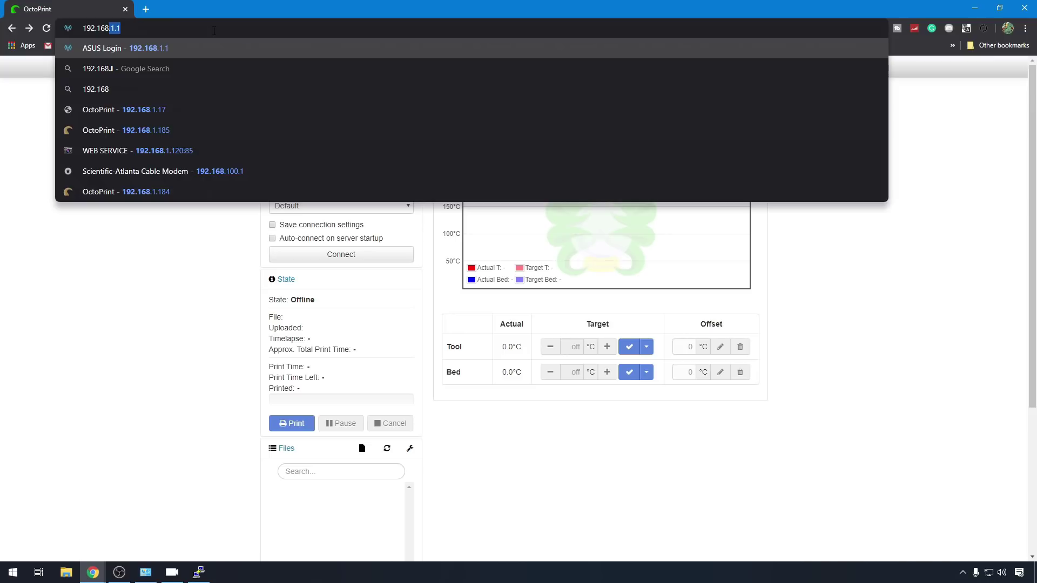
text(17)
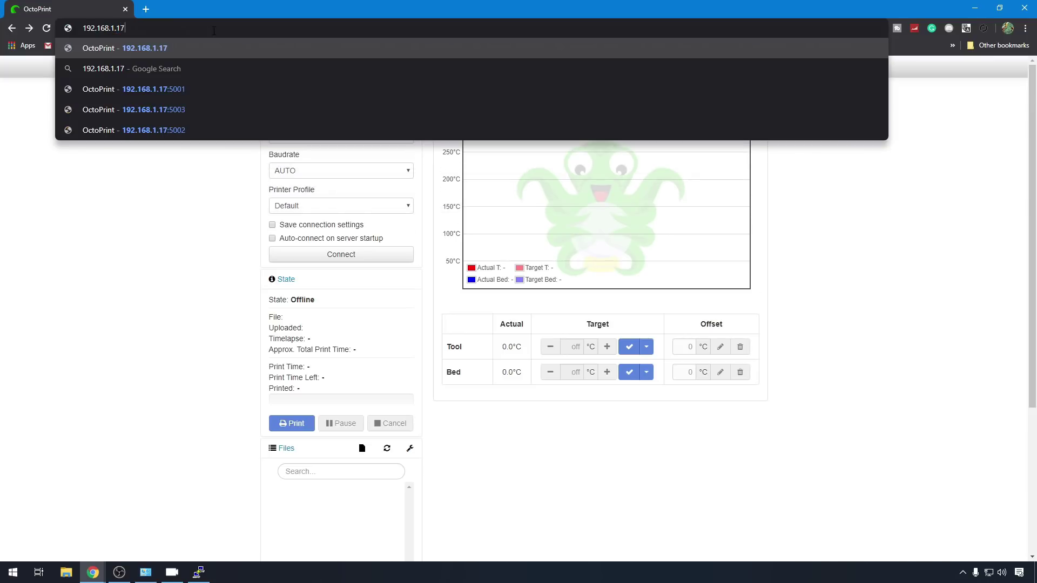
text(:5001)
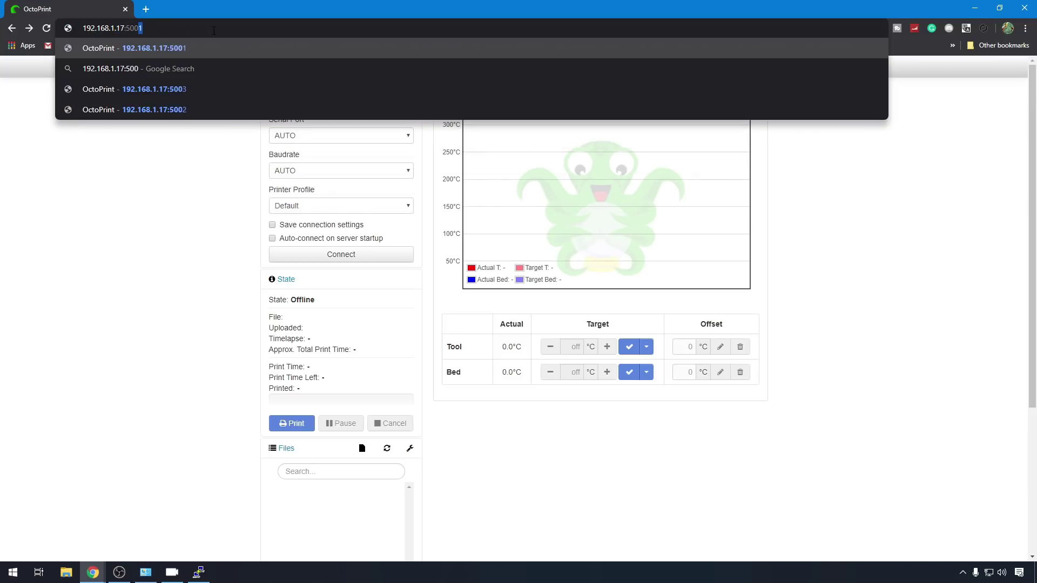
key(Return)
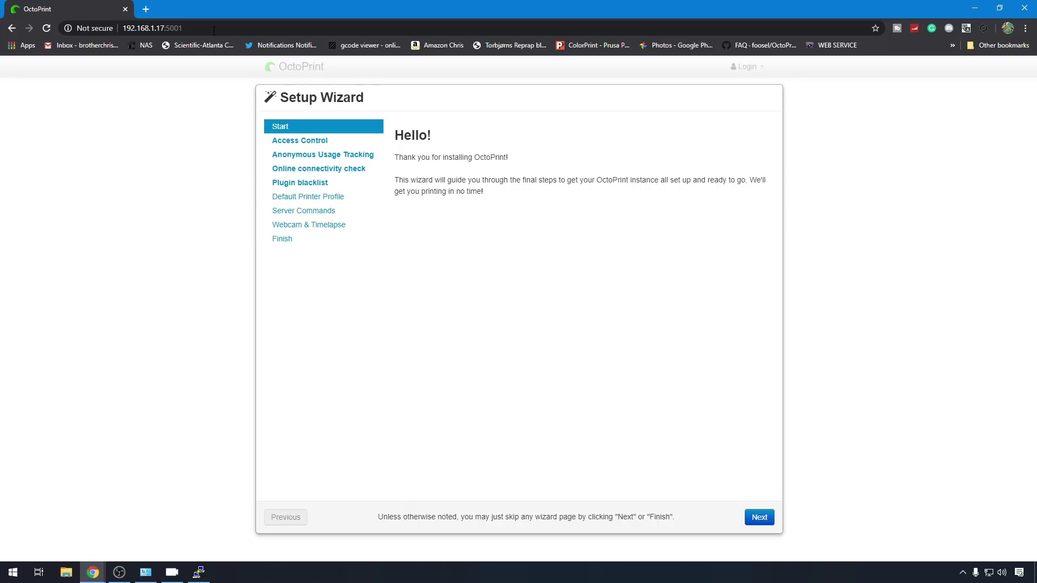
key(alt+Tab)
Step: Restart the PuTTY session and run the pasted wget command to download multi_octo.sh, giving the sudo password
click(4, 6)
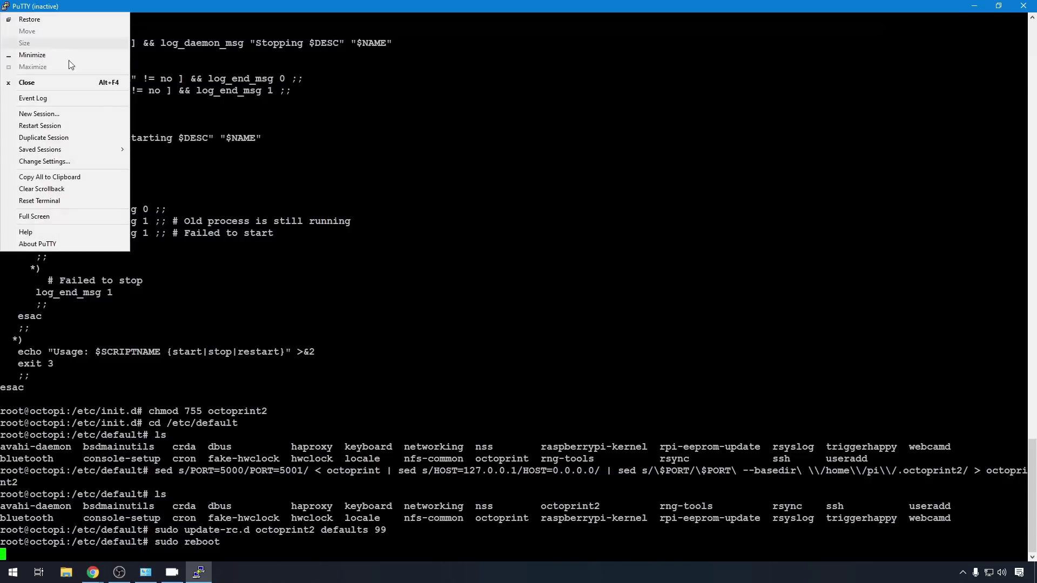
click(95, 126)
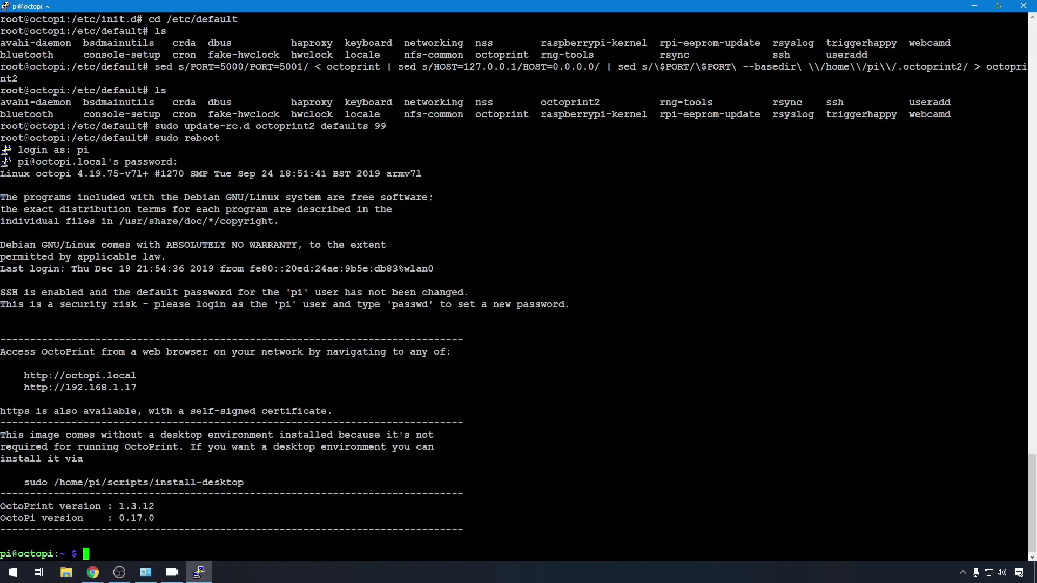
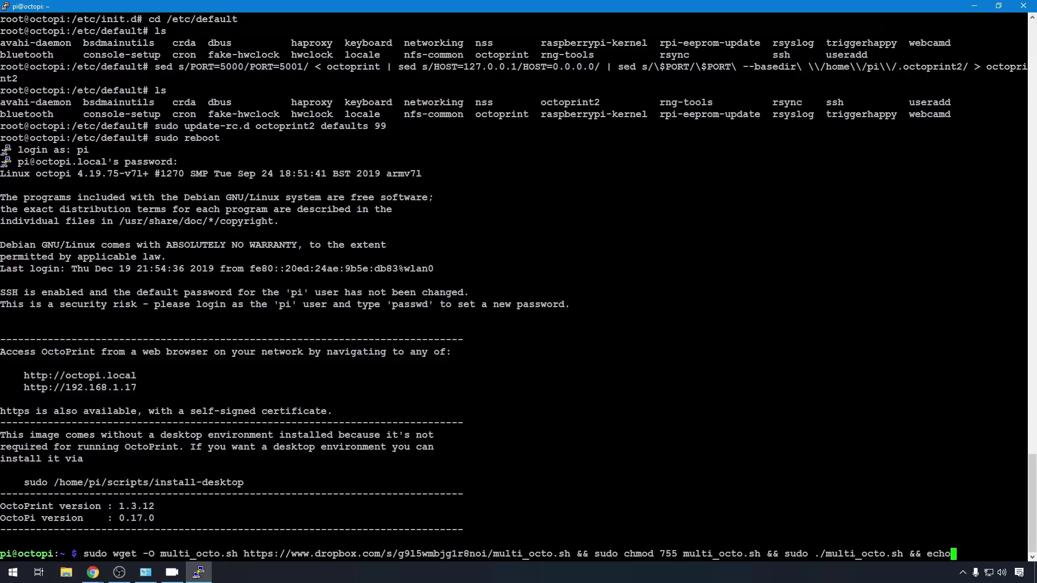
key(Return)
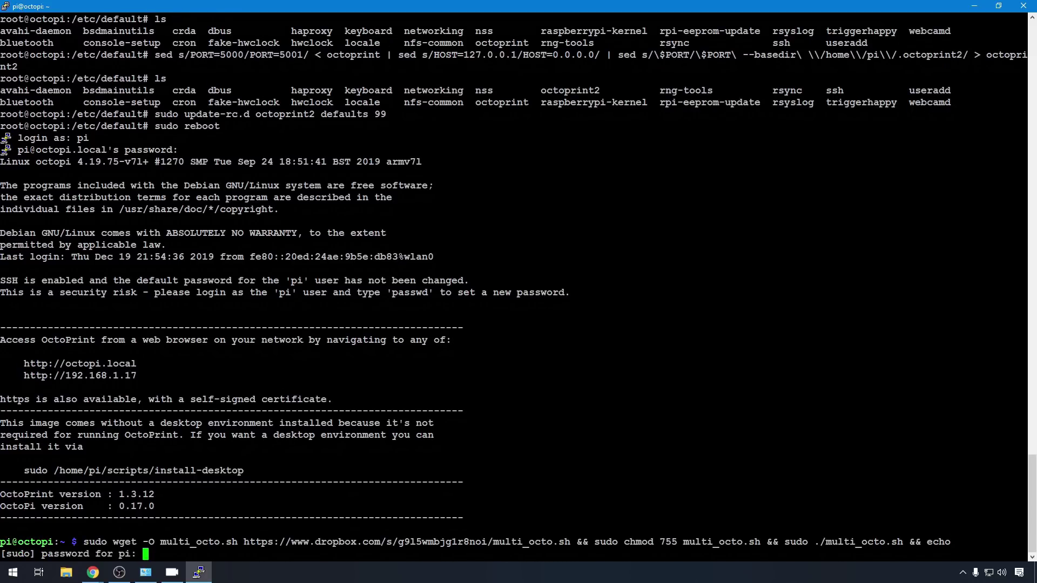
key(Return)
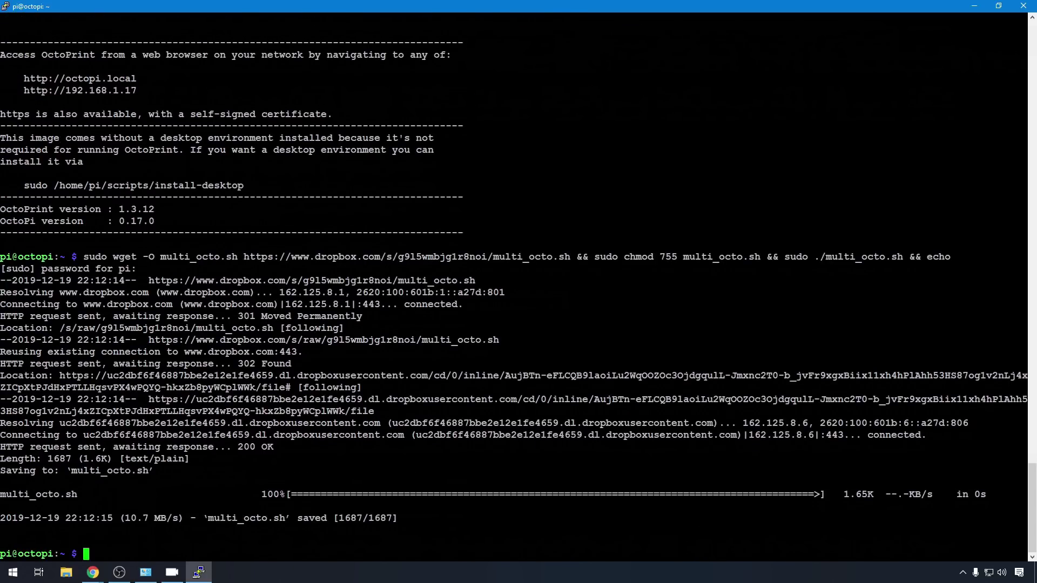
Step: List the home folder in detail and display the multi_octo.sh script
text(ls -als)
key(Return)
key(Return)
key(Return)
key(Return)
key(Return)
key(Return)
key(Return)
key(Return)
key(Return)
key(Return)
text(ca)
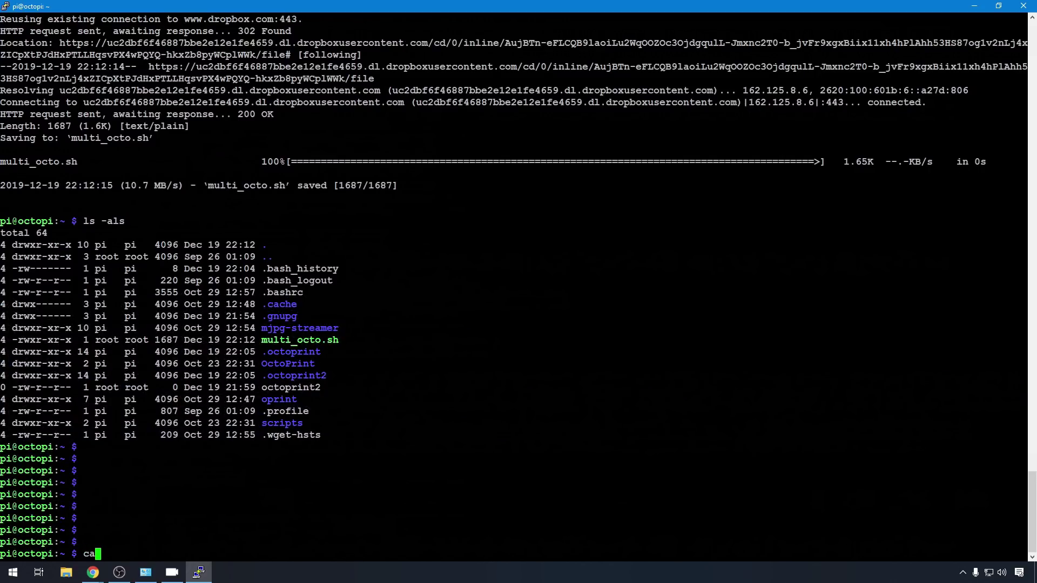
text(t multi_octo.sh)
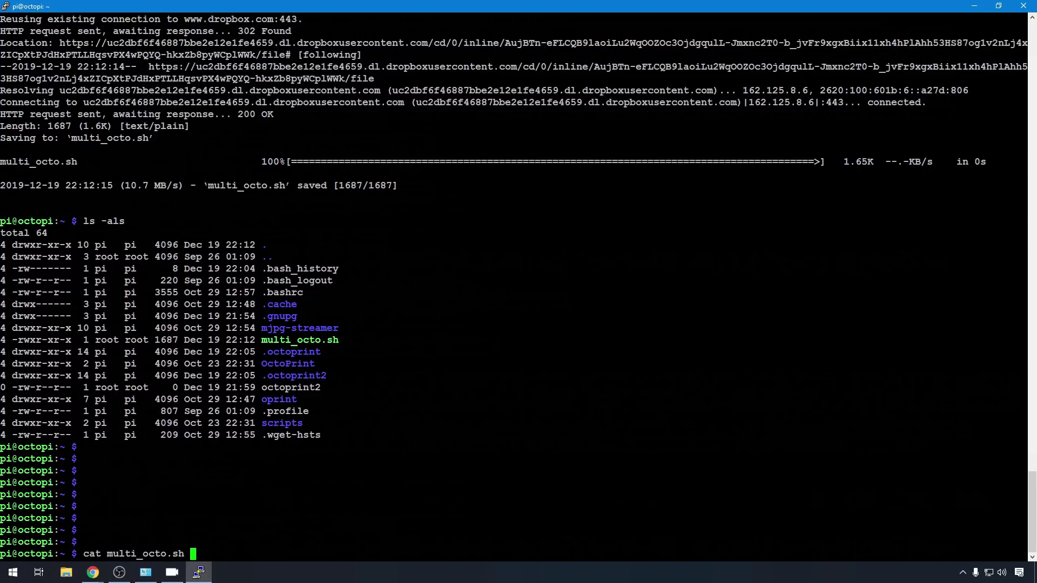
key(Return)
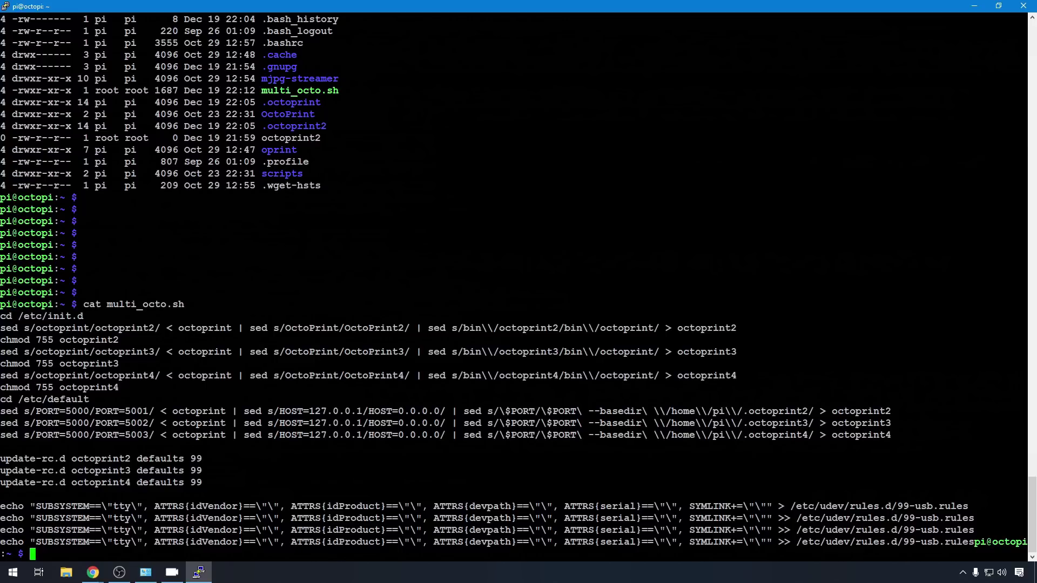
Step: Confirm octoprint2, octoprint3 and octoprint4 exist in /etc/init.d, then reboot the Pi with sudo reboot
text(ls /etc/init.d)
key(Return)
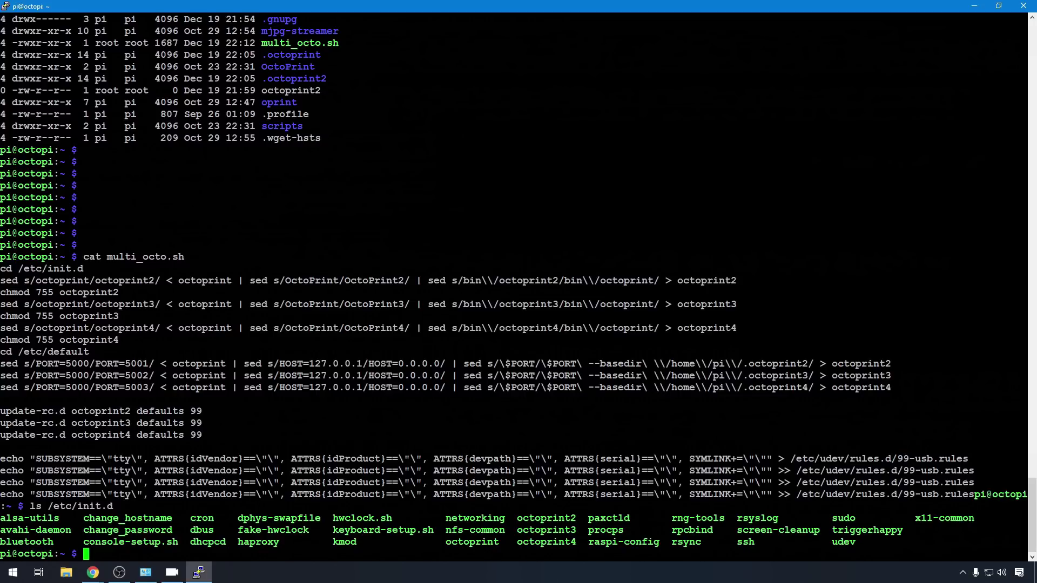
text(sudo reboot)
key(Return)
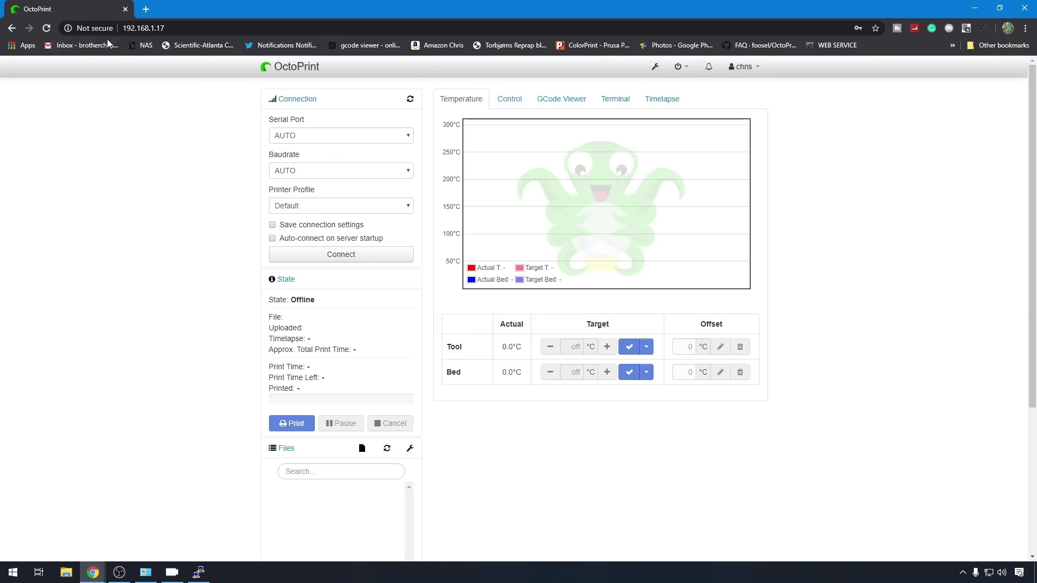
Step: Duplicate the OctoPrint tab and load the instance at 192.168.1.17:5001
right_click(71, 10)
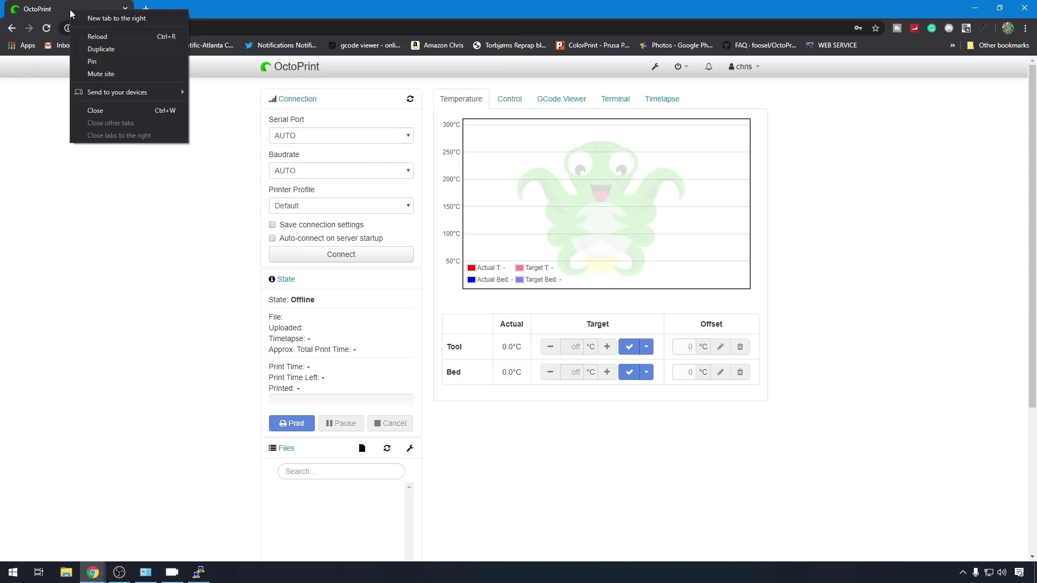
click(101, 48)
click(200, 28)
text(192.168.1.17)
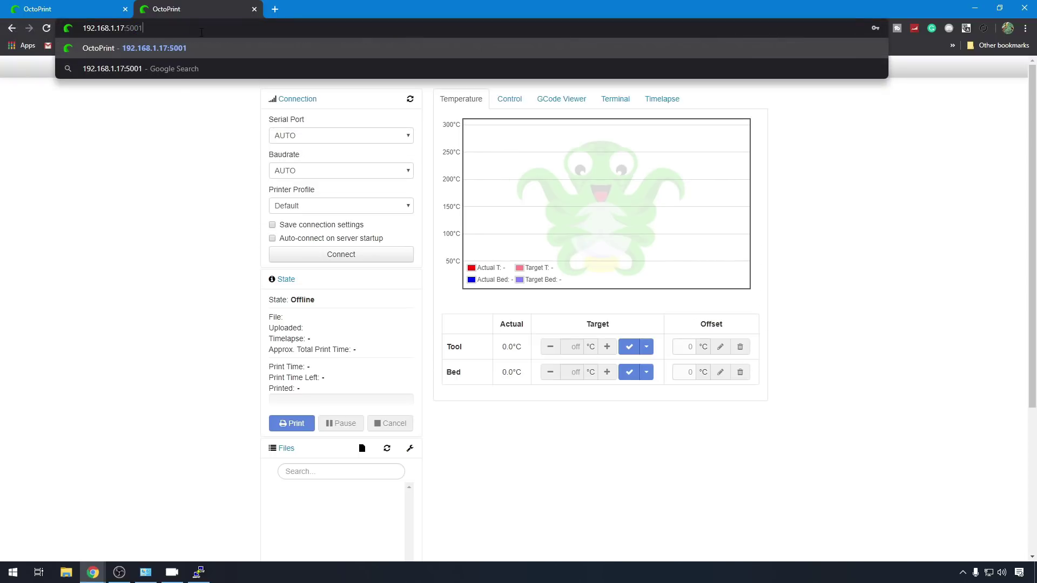
key(Return)
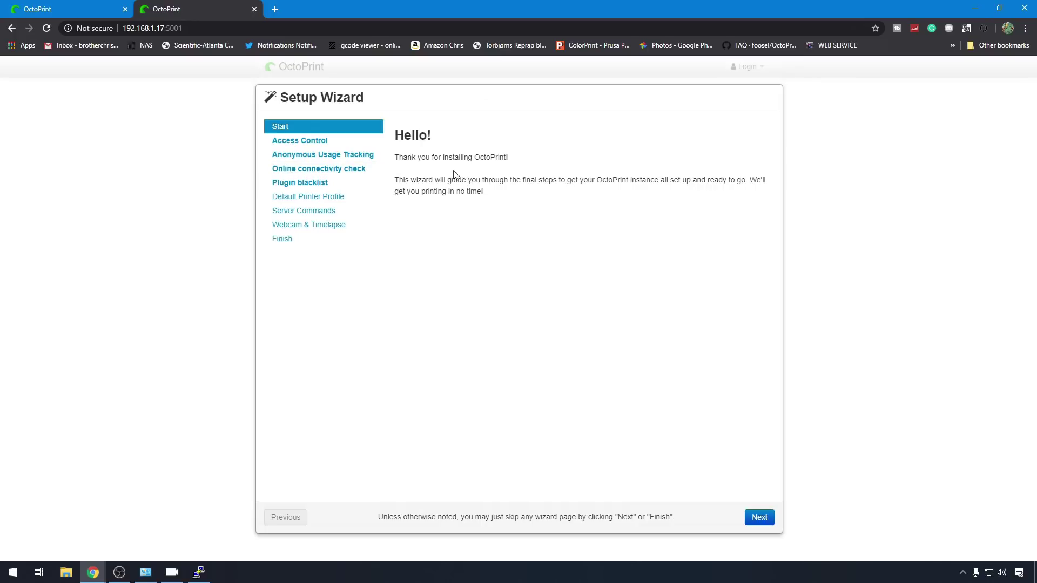
Step: Duplicate the second tab and point it at port 5002
right_click(199, 12)
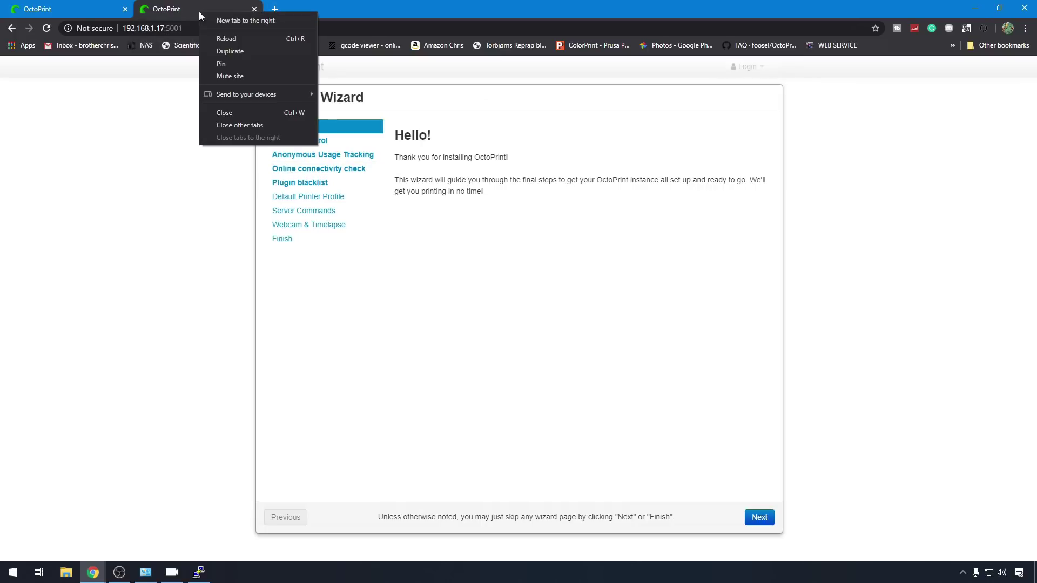
click(255, 56)
click(293, 30)
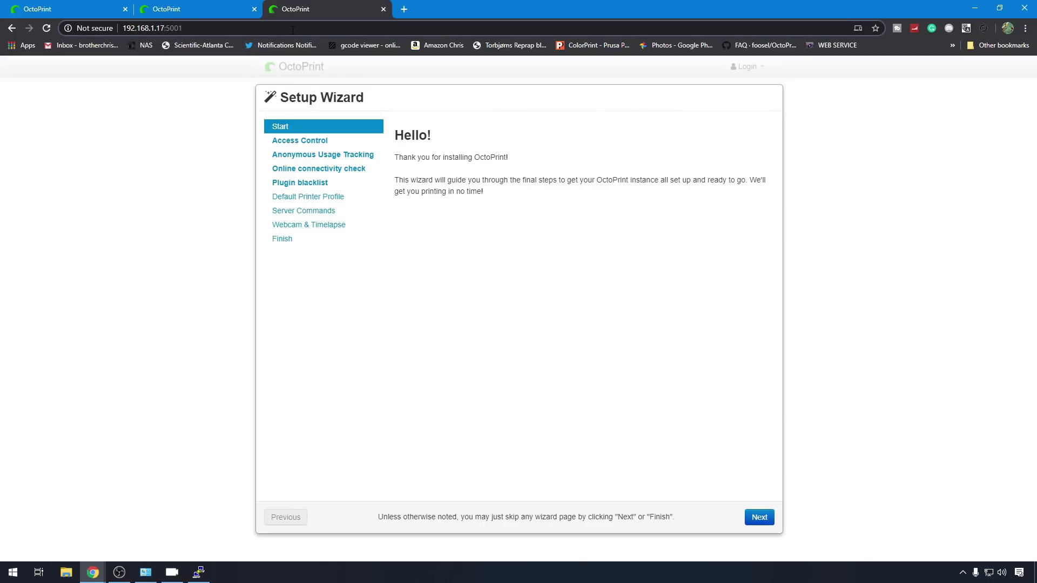
key(BackSpace)
text(2)
key(Return)
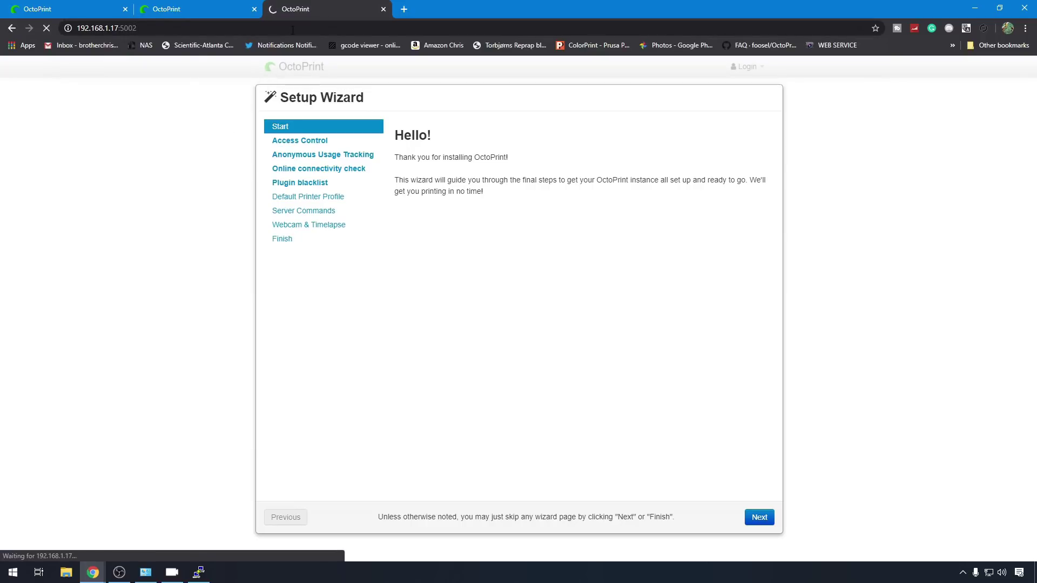
Step: Duplicate the third tab into a fourth on port 5003
right_click(322, 10)
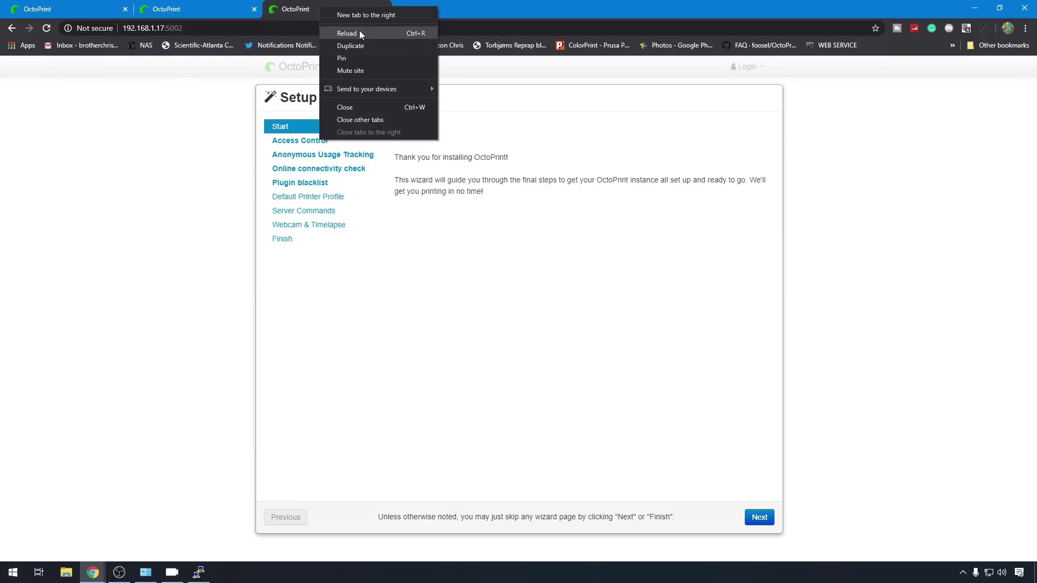
click(372, 45)
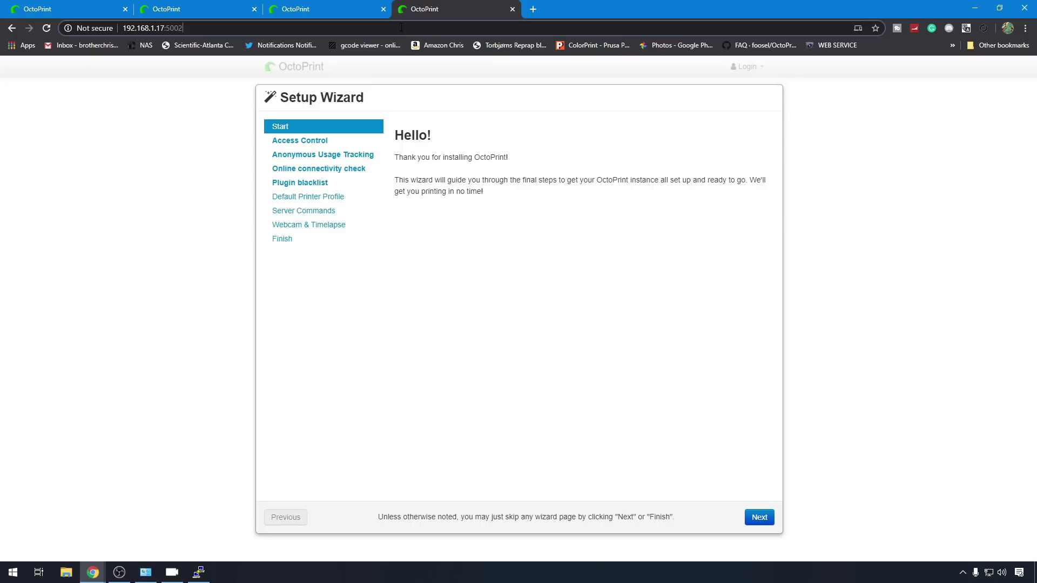
key(BackSpace)
text(3)
key(Return)
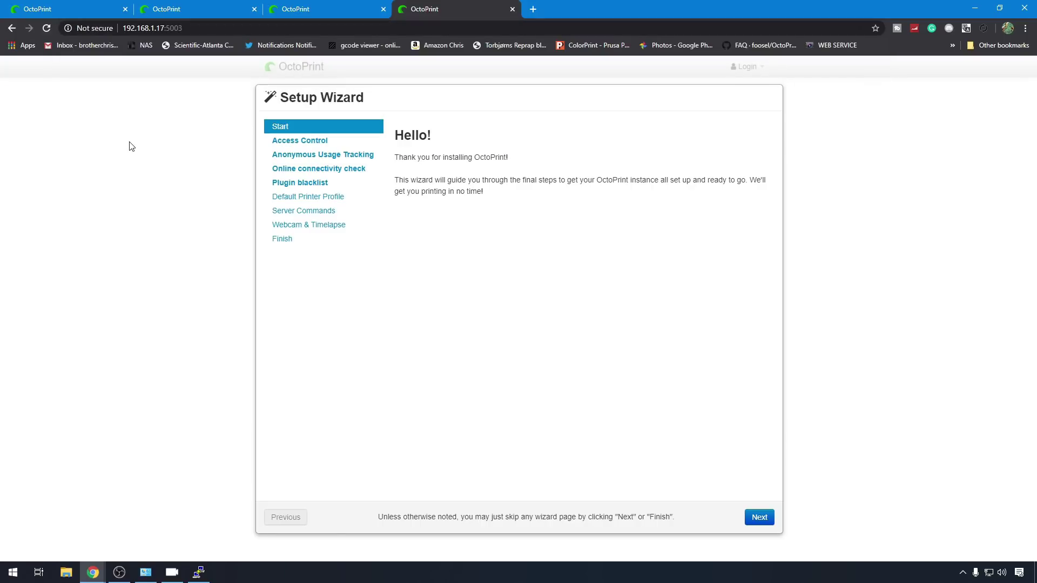
Step: Check the original, 5001, 5002 and 5003 instances' Setup Wizards, then return to PuTTY
click(76, 8)
click(181, 9)
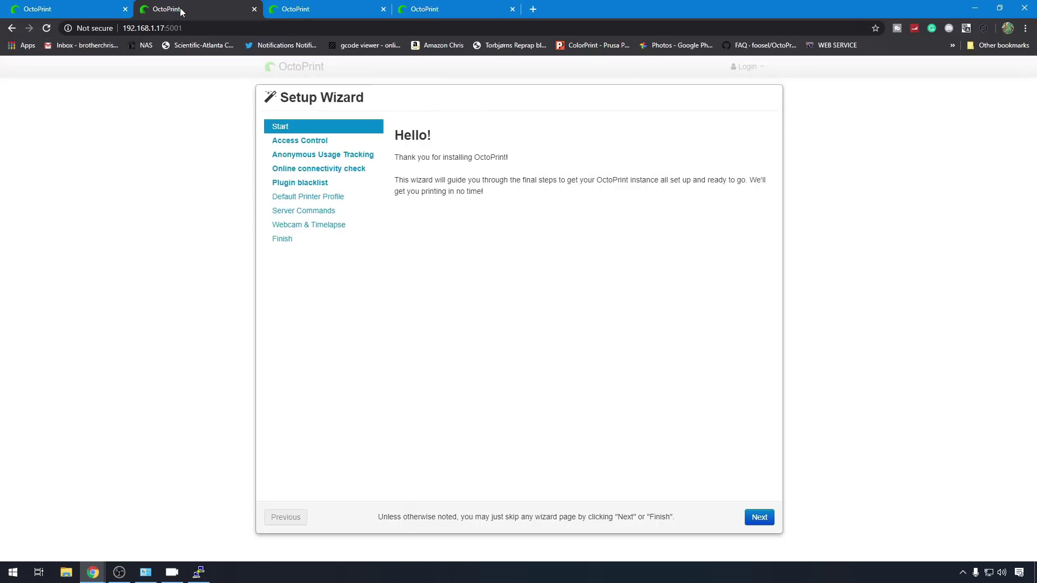
click(315, 11)
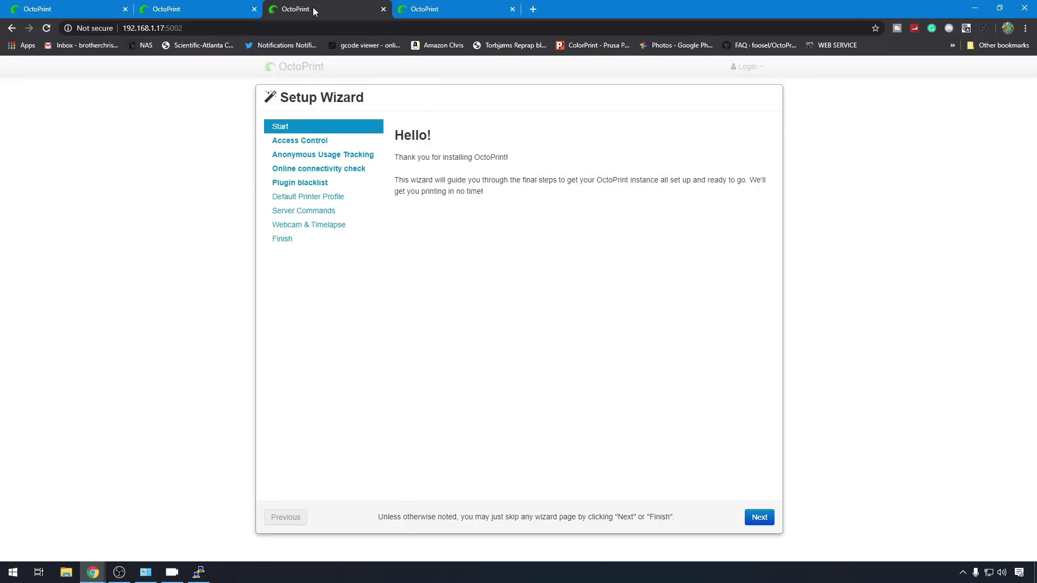
click(473, 12)
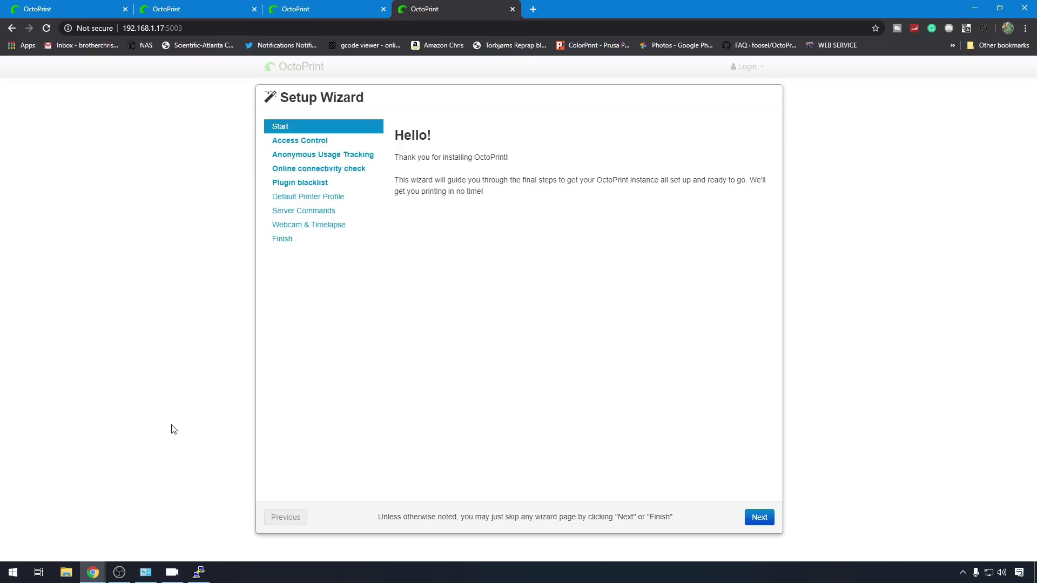
click(199, 575)
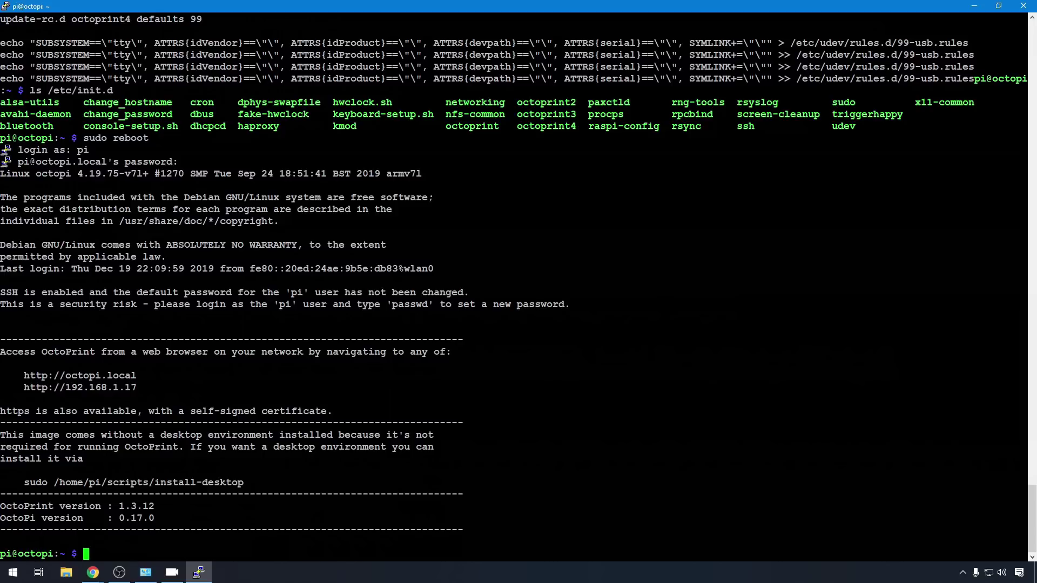
Step: At the rebooted Pi's prompt, type sudo nano /etc/udev/rules.d/99-usb.rules
text(sudo )
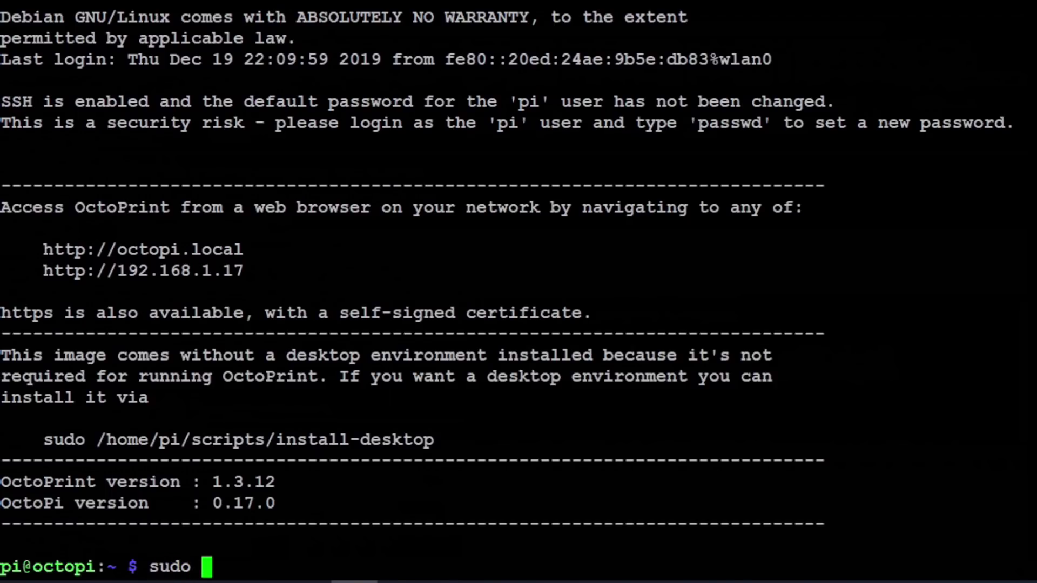
text(nano /et)
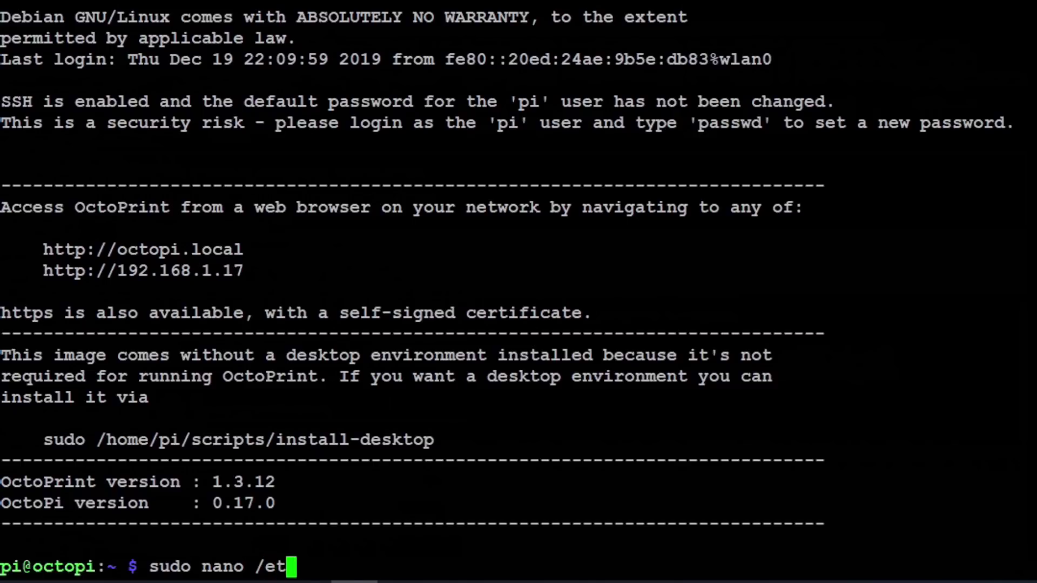
text(c/ud)
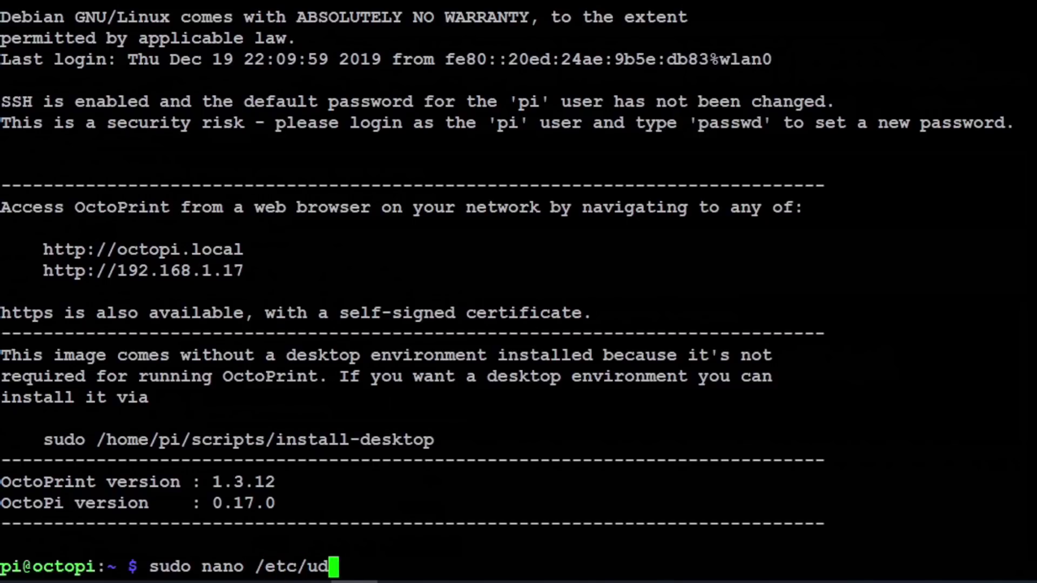
text(ev/rules.)
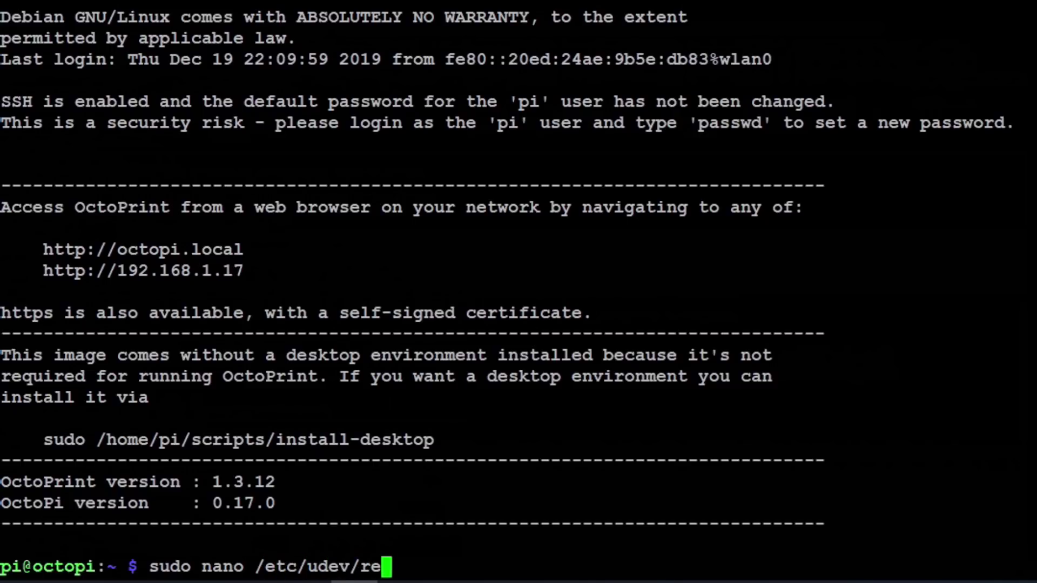
text(d)
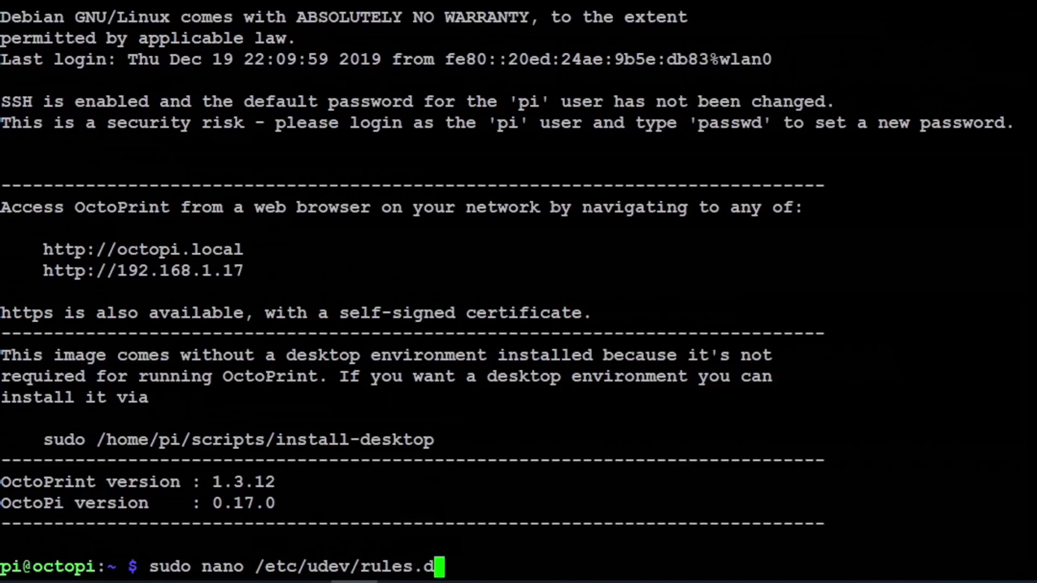
text(/99-)
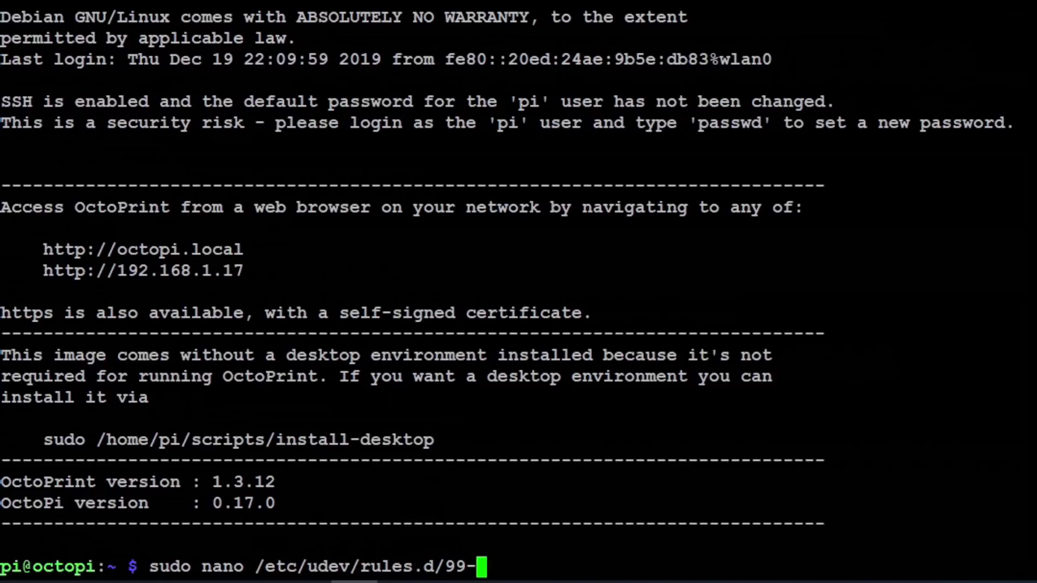
text(usb)
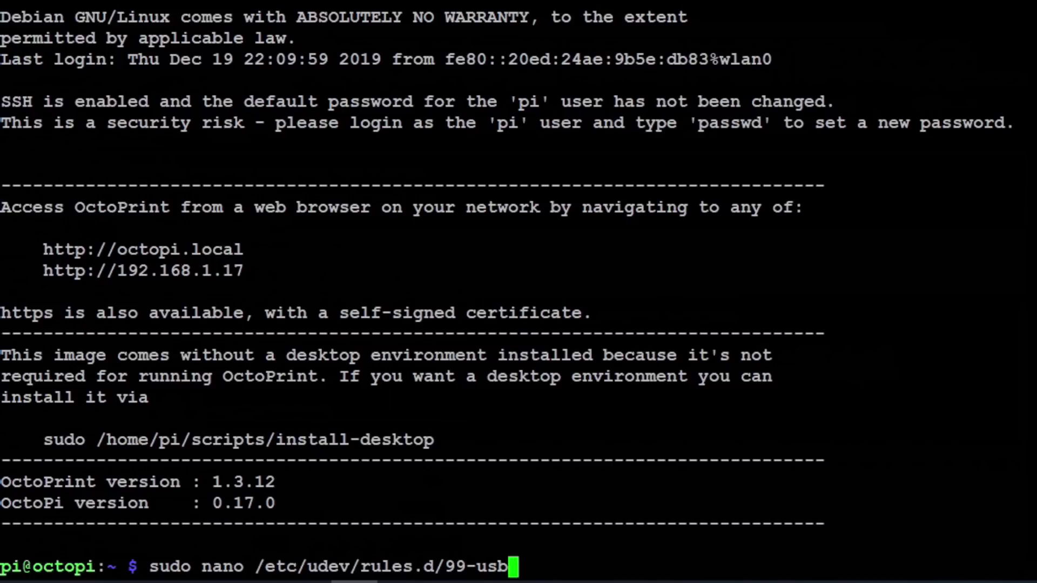
text(.rules)
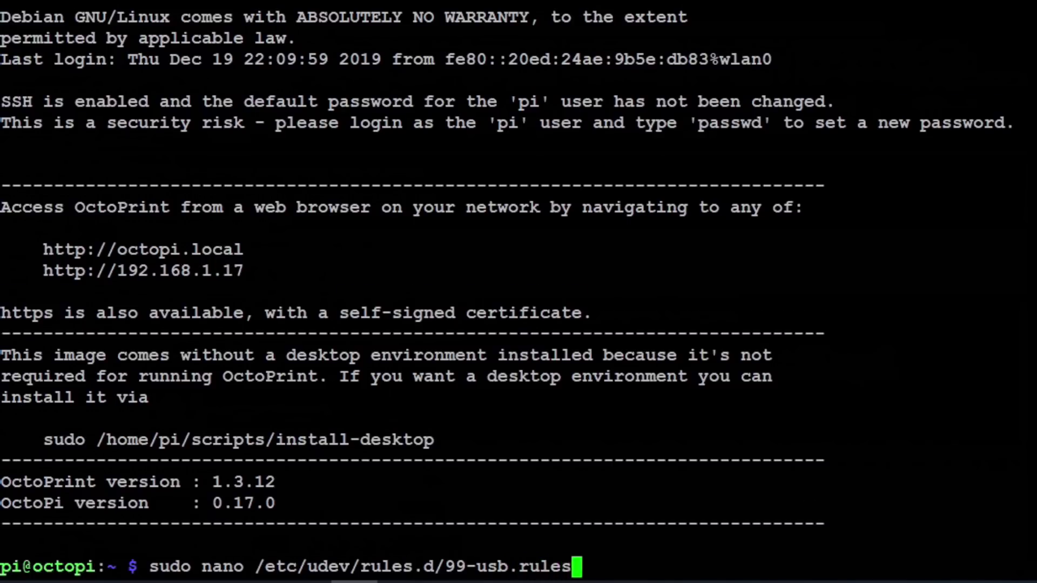
key(Return)
key(Return)
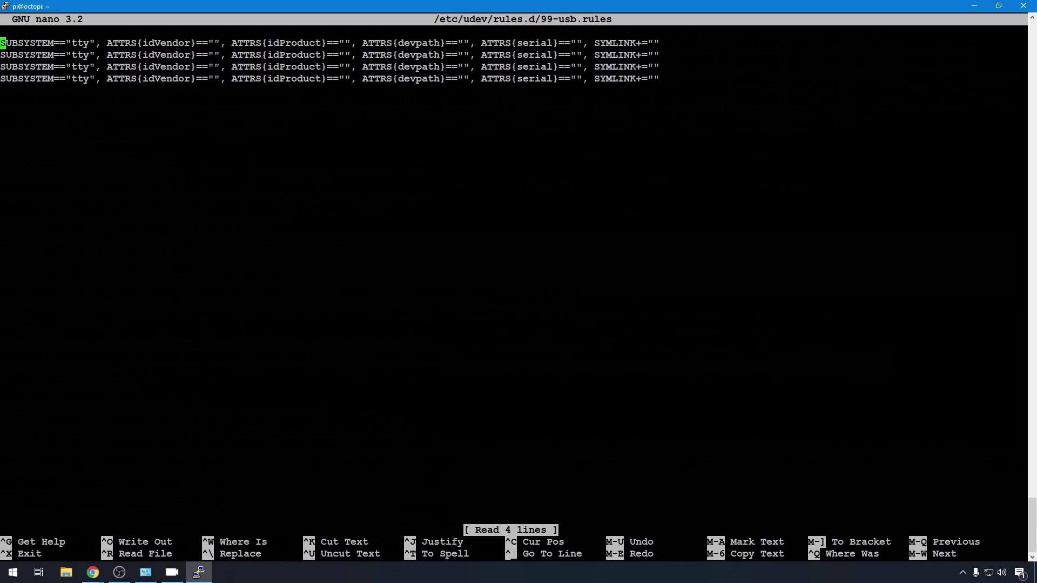
key(ctrl+x)
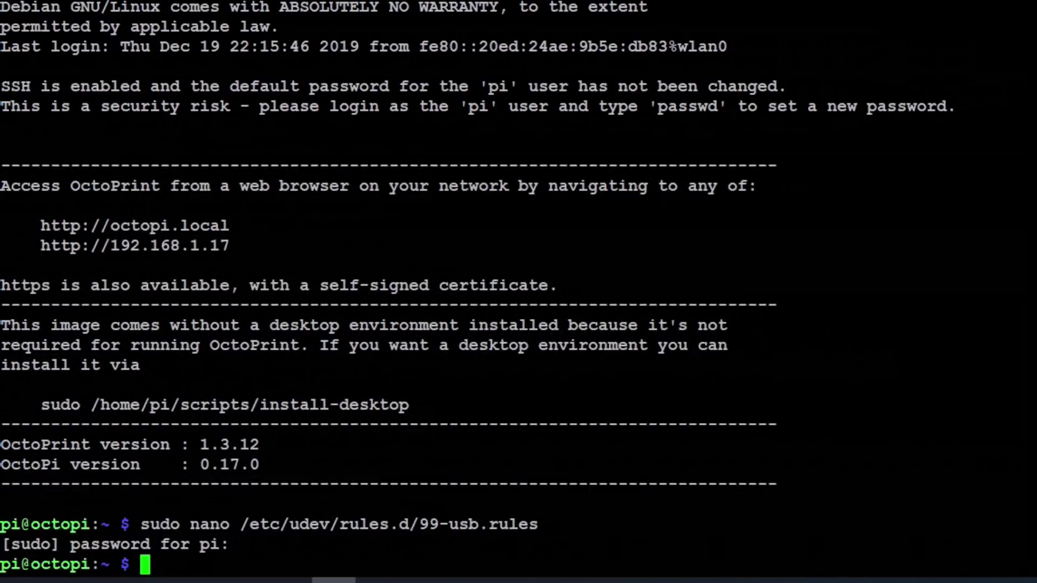
Step: Run tail -F /var/log/messages to watch the Prusa i3 MK3's USB details appear
text(tail -F)
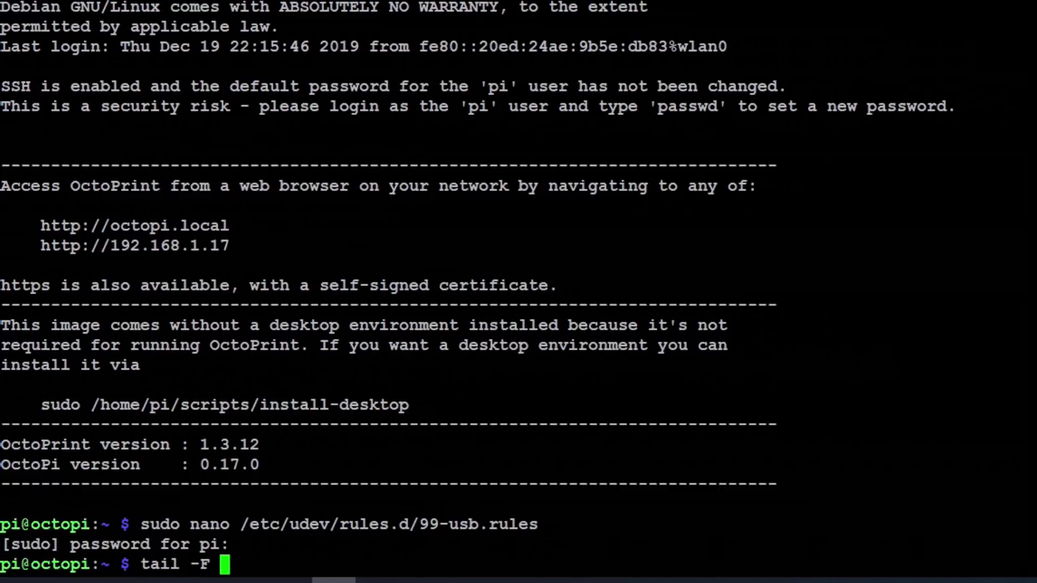
text( /var/lo)
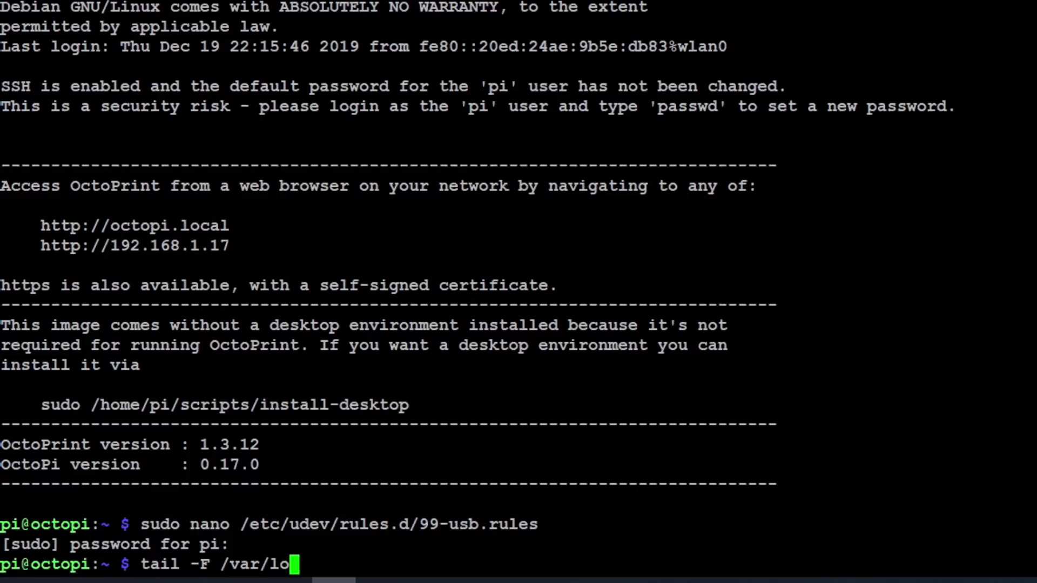
text(g/messages)
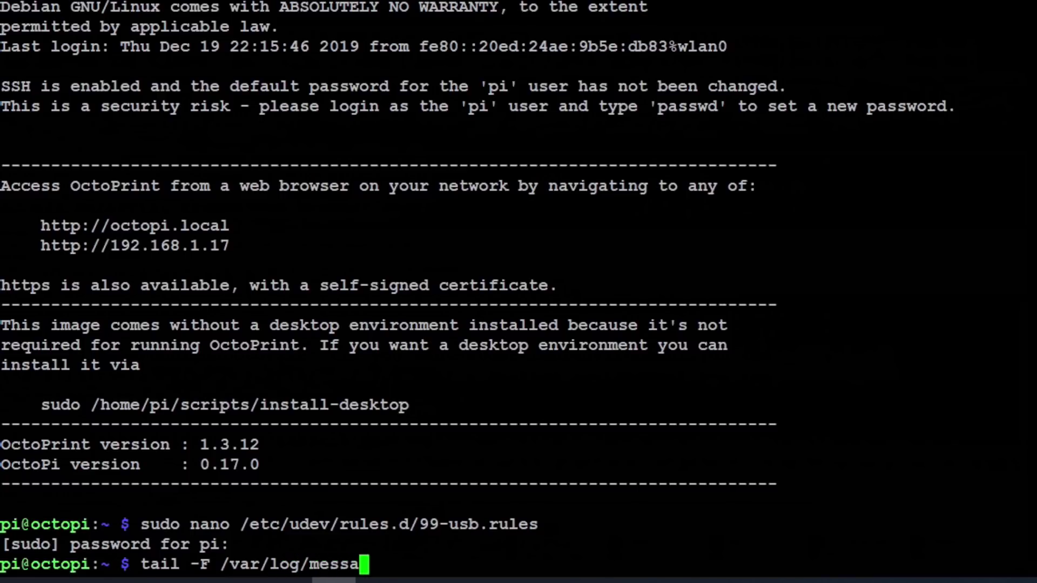
key(Return)
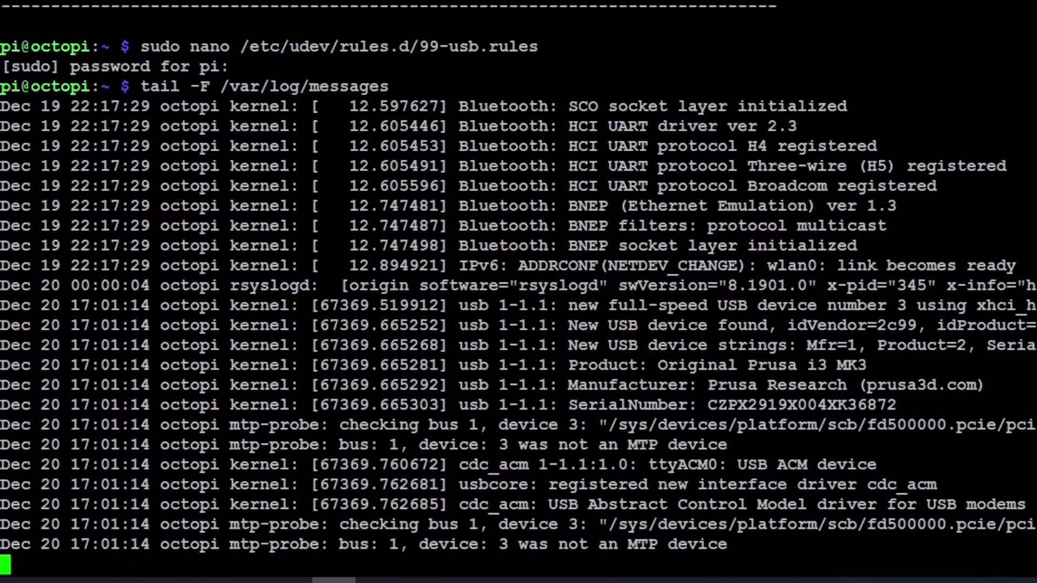
drag(789, 325, 1035, 325)
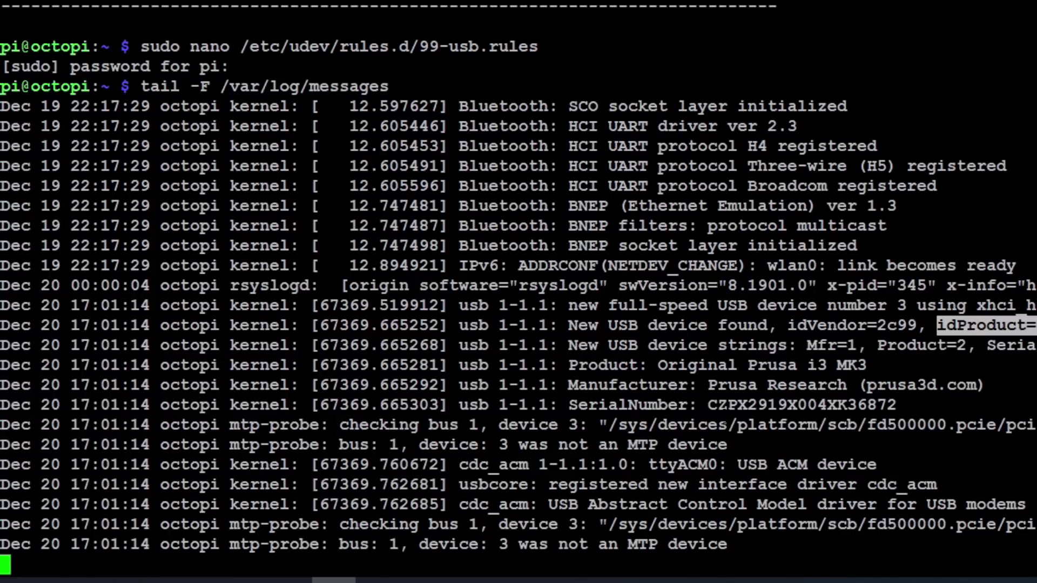
drag(568, 405, 895, 406)
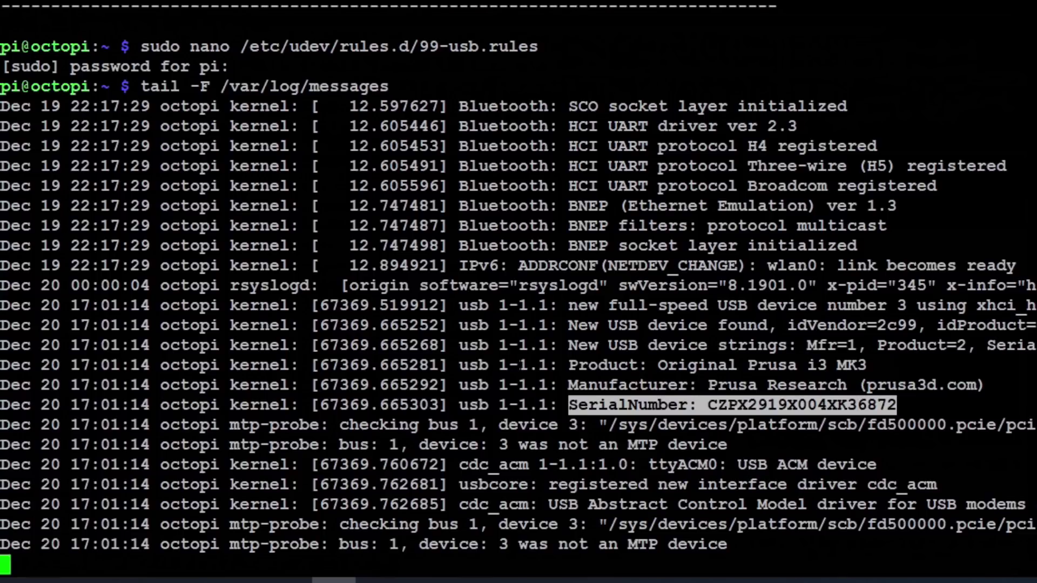
drag(518, 366, 549, 365)
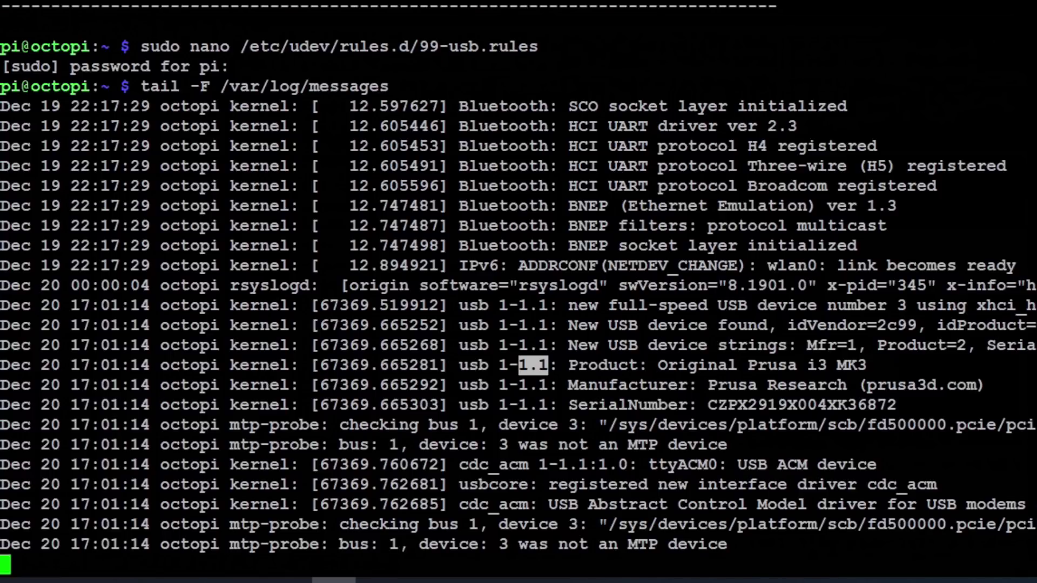
click(333, 119)
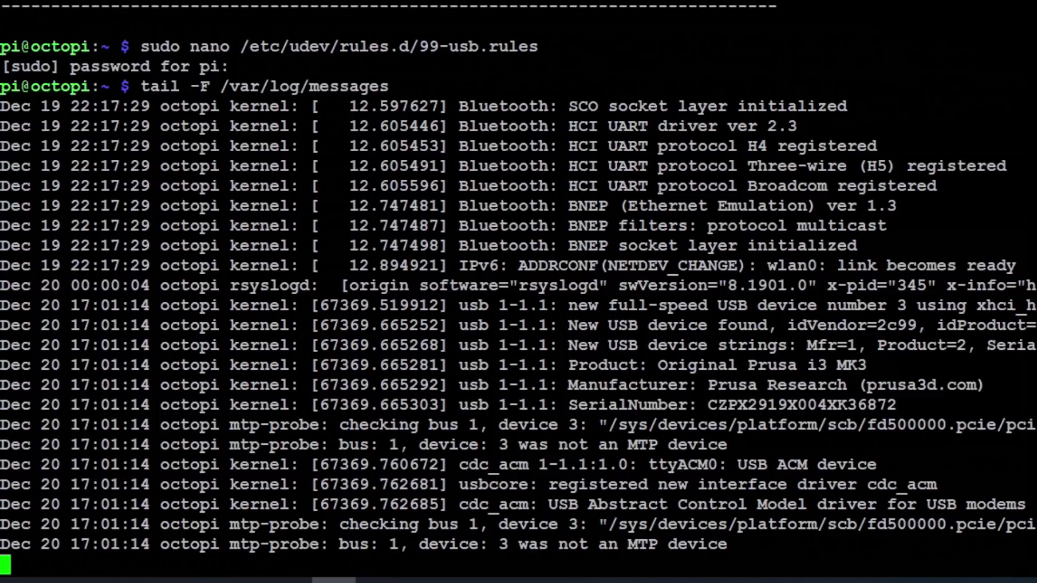
Step: Stop the log, reopen 99-usb.rules, and set line 1's idVendor 2c99 and idProduct 0002
key(ctrl+c)
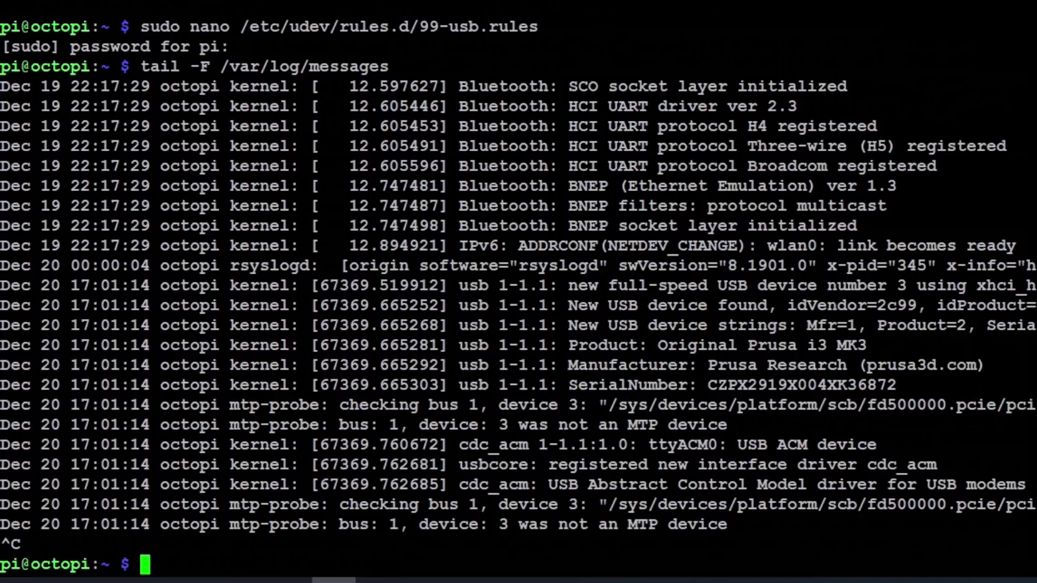
key(Up)
key(Up)
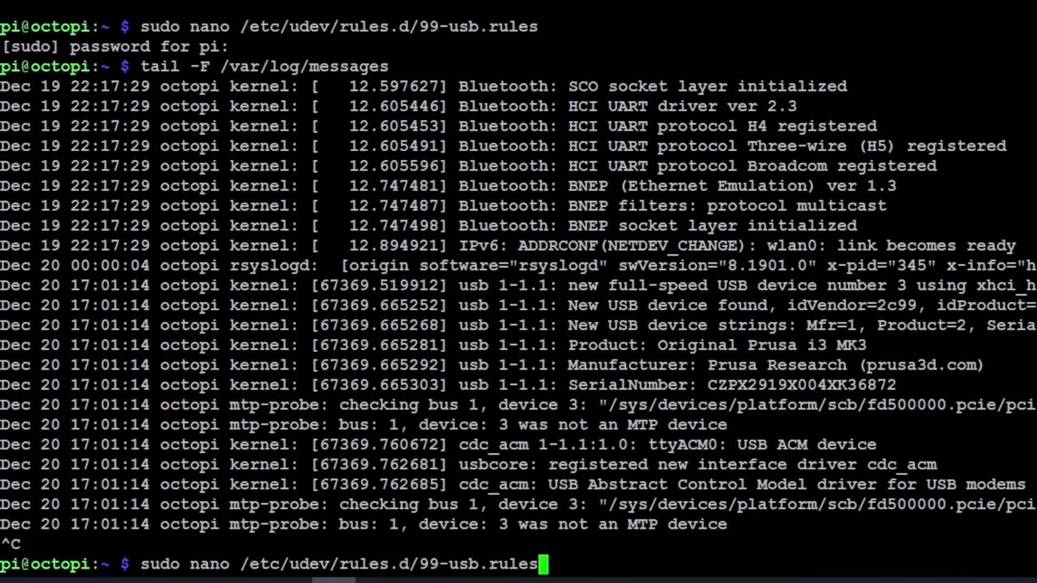
key(Return)
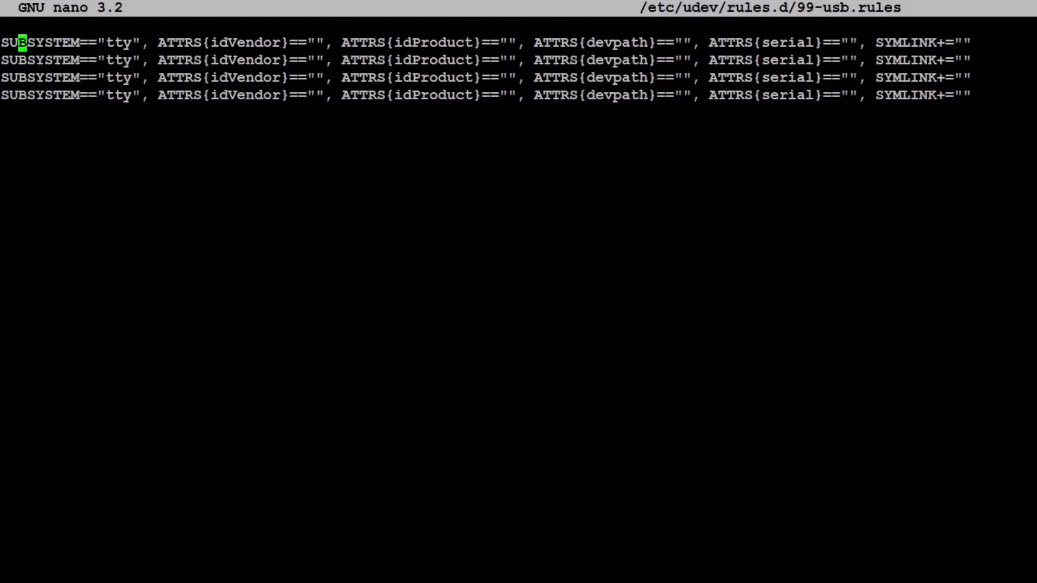
click(319, 445)
text(2c99)
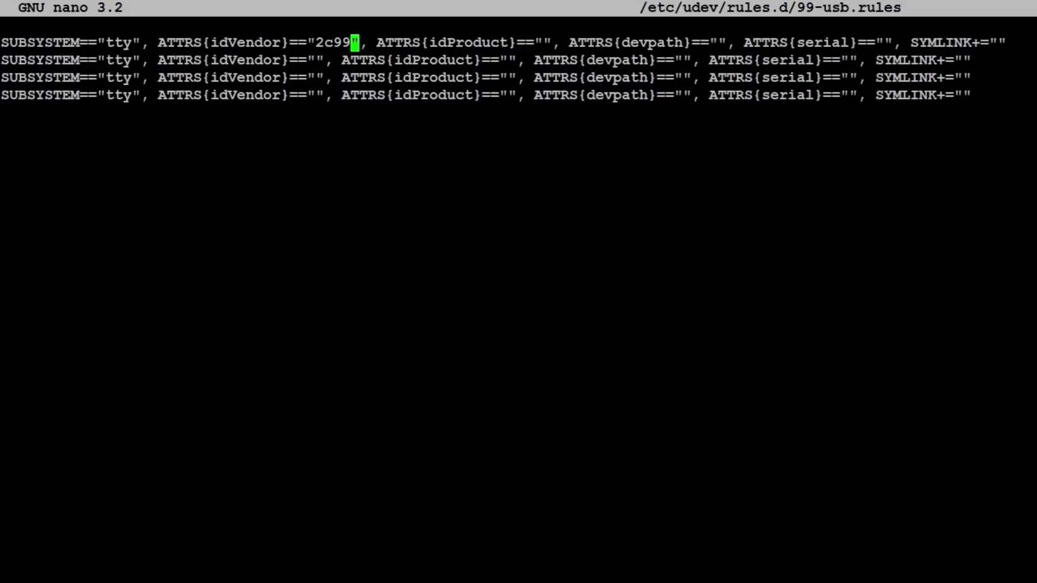
key(Right)
key(Right)
key(Right)
key(Right)
key(Right)
key(Right)
key(Right)
key(Right)
key(Right)
key(Right)
key(Right)
key(Right)
key(Right)
key(Right)
key(Right)
key(Right)
key(Right)
key(Right)
key(Right)
key(Right)
text(0002)
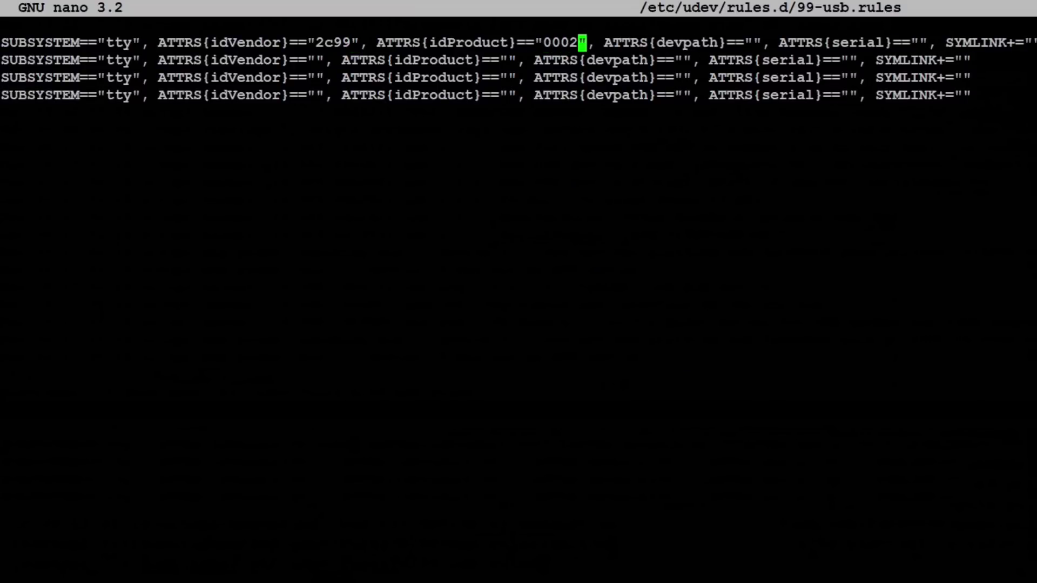
Step: Drop the devpath condition, paste the Prusa's serial, set SYMLINK PRUSAMK3, and save the file
key(Right)
key(Right)
key(Right)
key(Delete)
key(Delete)
key(Delete)
key(Delete)
key(Delete)
key(Delete)
key(Delete)
key(Delete)
key(Delete)
key(Delete)
key(Delete)
key(Delete)
key(Delete)
key(Delete)
key(Delete)
key(Delete)
key(Delete)
key(Delete)
key(Delete)
key(Delete)
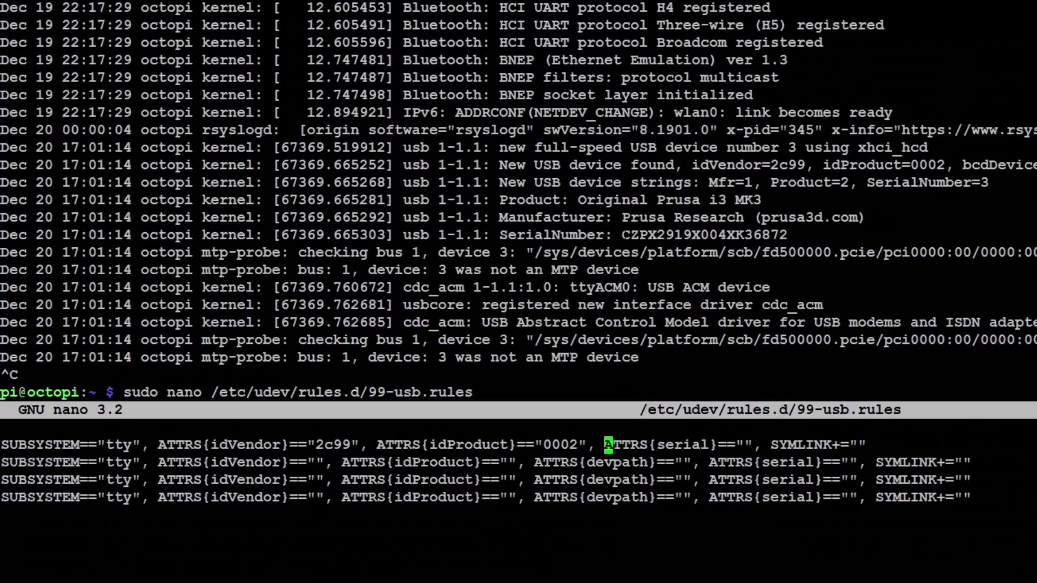
drag(623, 235, 788, 235)
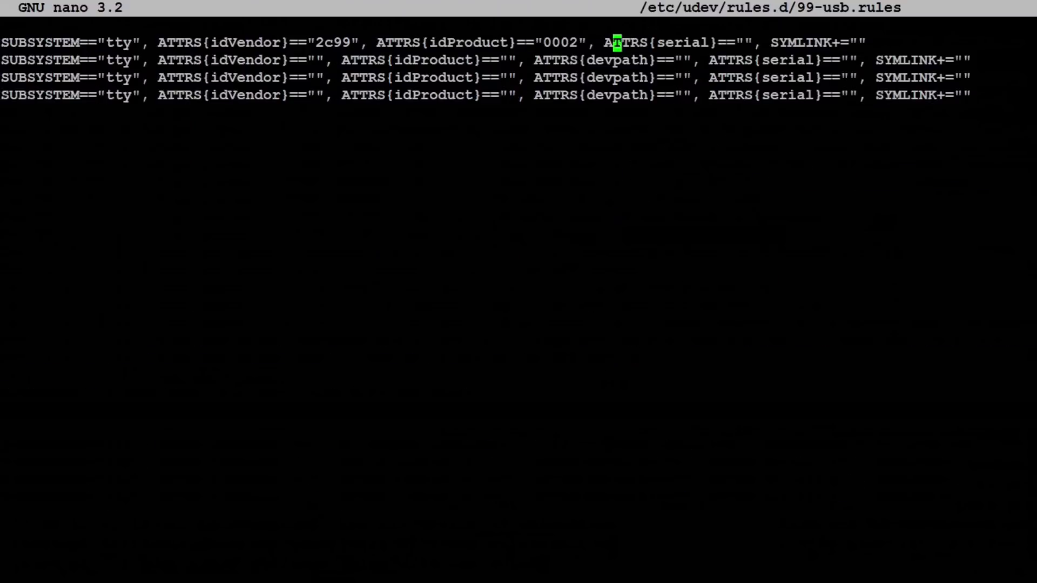
key(Right)
key(Right)
key(Right)
key(Right)
key(Right)
key(Right)
key(Right)
key(Right)
key(Right)
key(Right)
key(Right)
key(Right)
key(Right)
key(Right)
key(Right)
key(Right)
key(ctrl+shift+v)
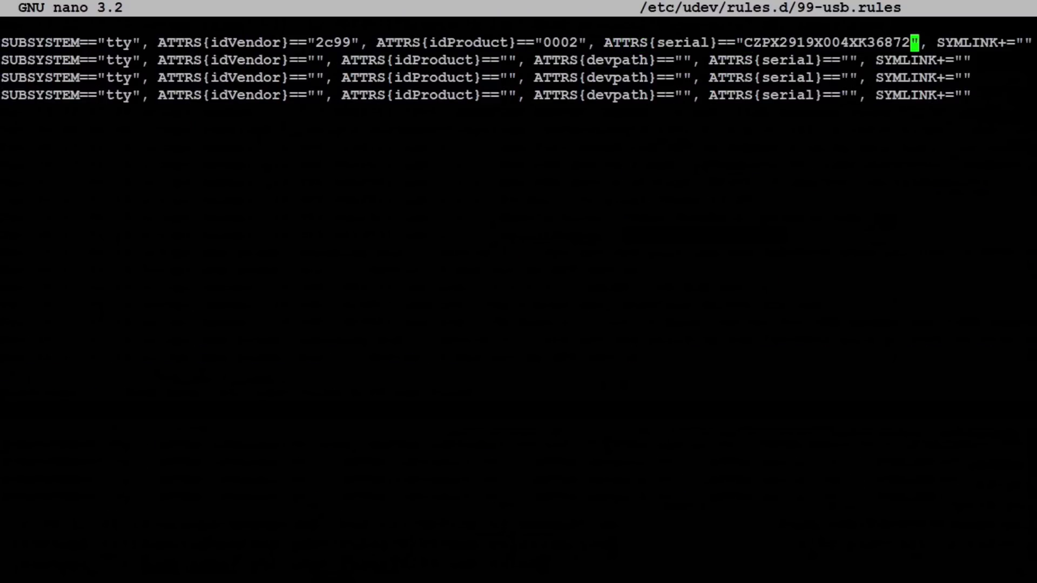
key(Right)
key(Right)
key(Right)
key(Right)
key(Right)
key(Right)
key(Right)
key(Right)
key(Right)
key(Right)
key(Right)
key(Right)
key(Right)
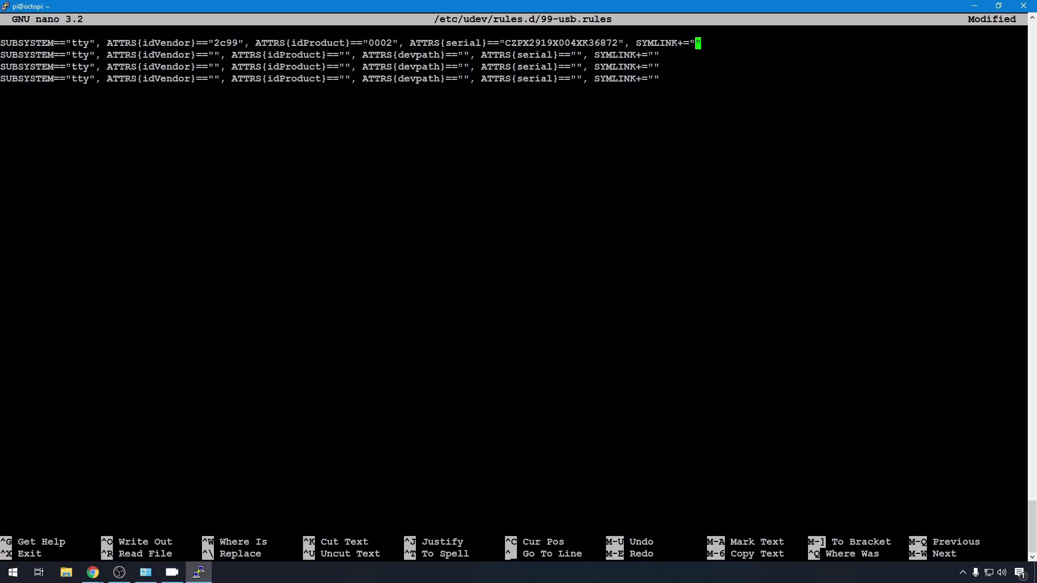
text(PRUSAMK3)
key(ctrl+x)
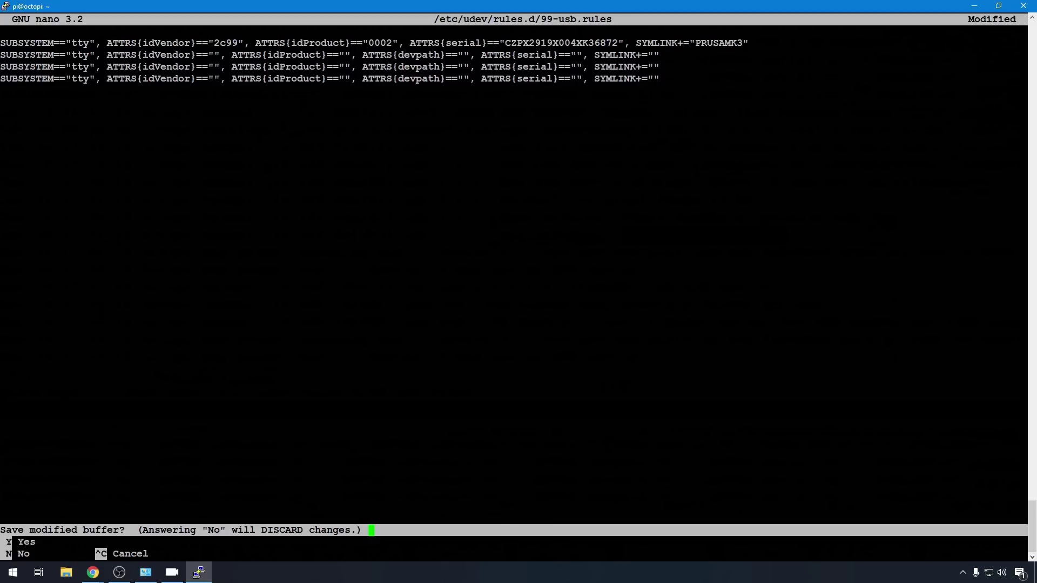
key(y)
key(Return)
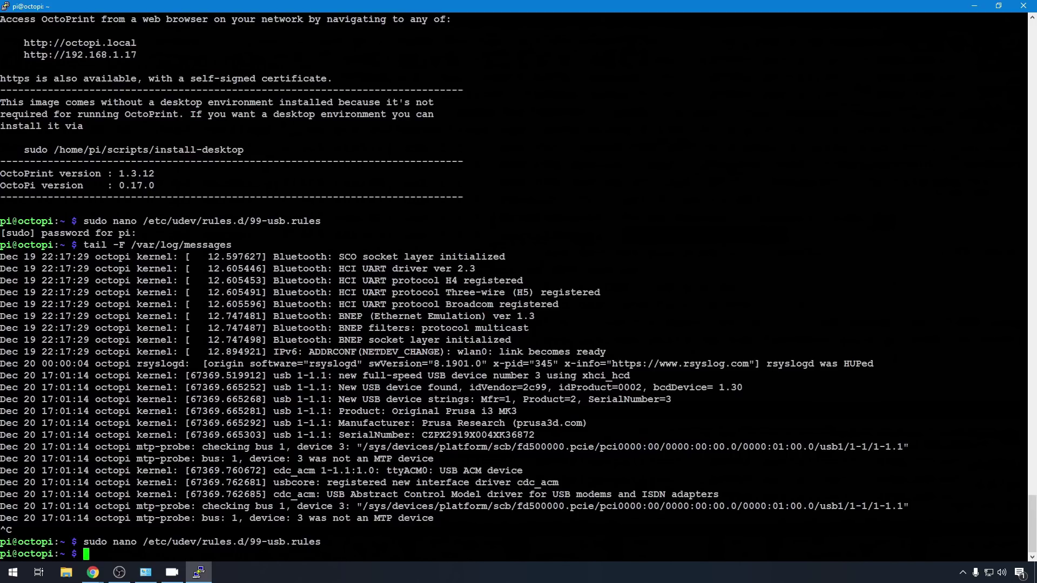
Step: Follow the log again and highlight the USB2.0-Serial adapter's lines and its SerialNumber=0
key(Up)
key(Up)
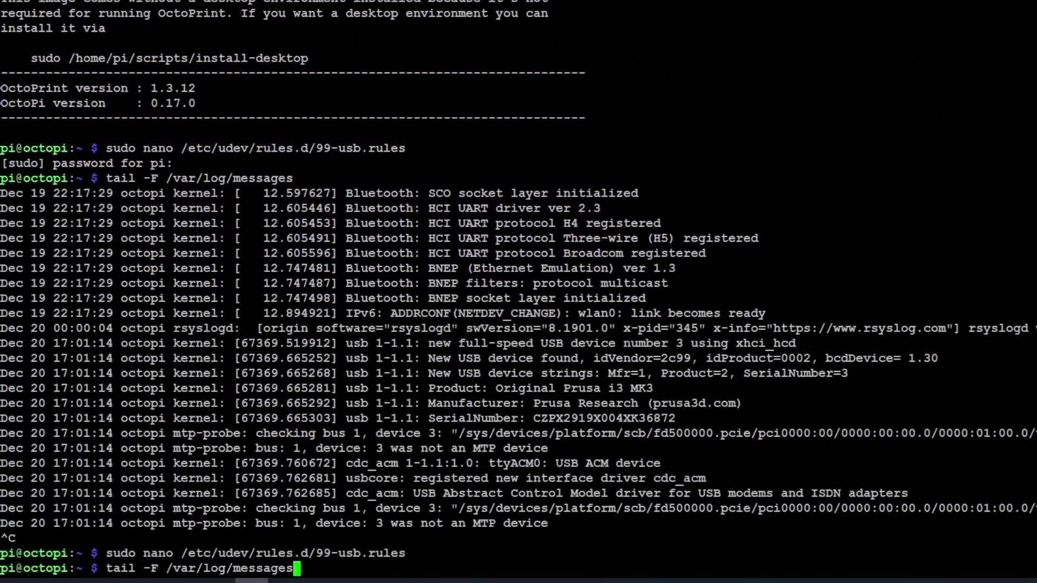
key(Return)
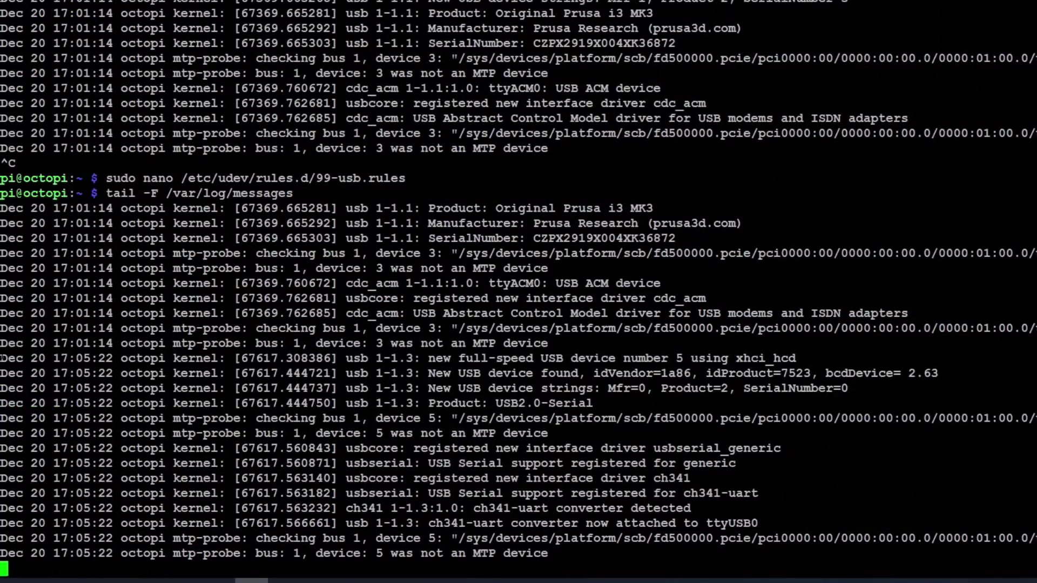
drag(1, 358, 870, 561)
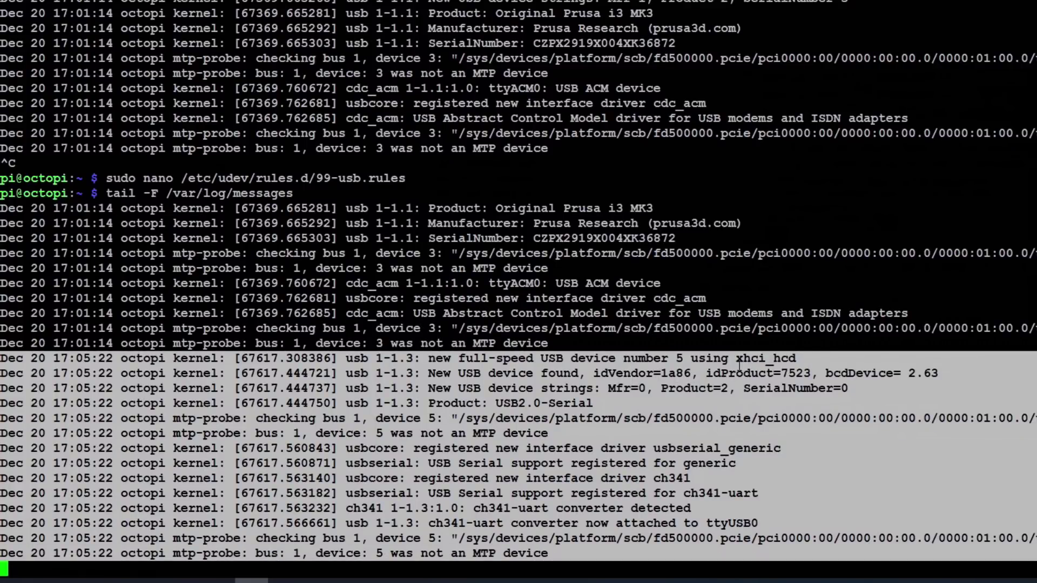
click(740, 392)
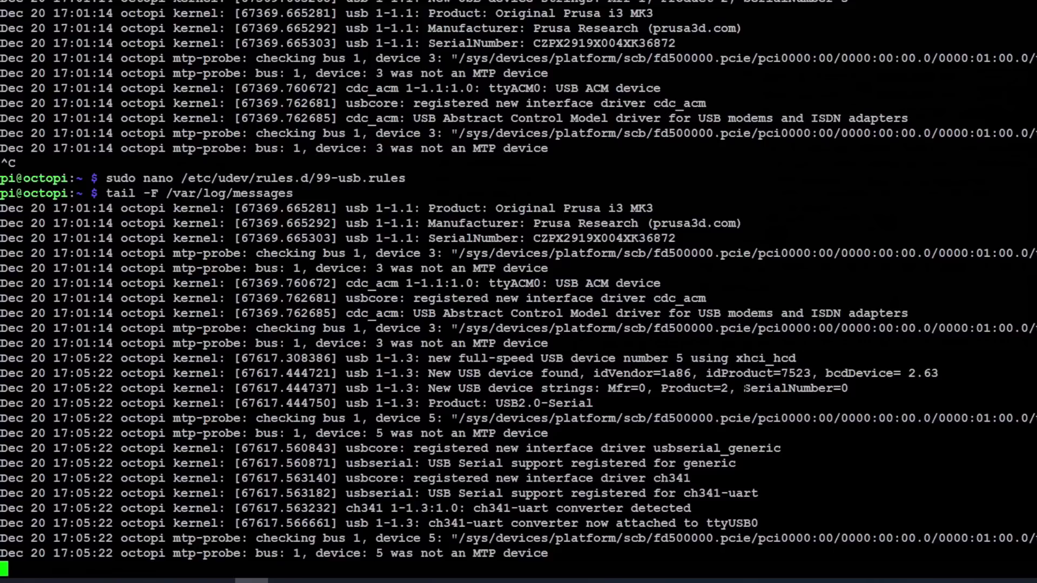
drag(744, 388, 845, 387)
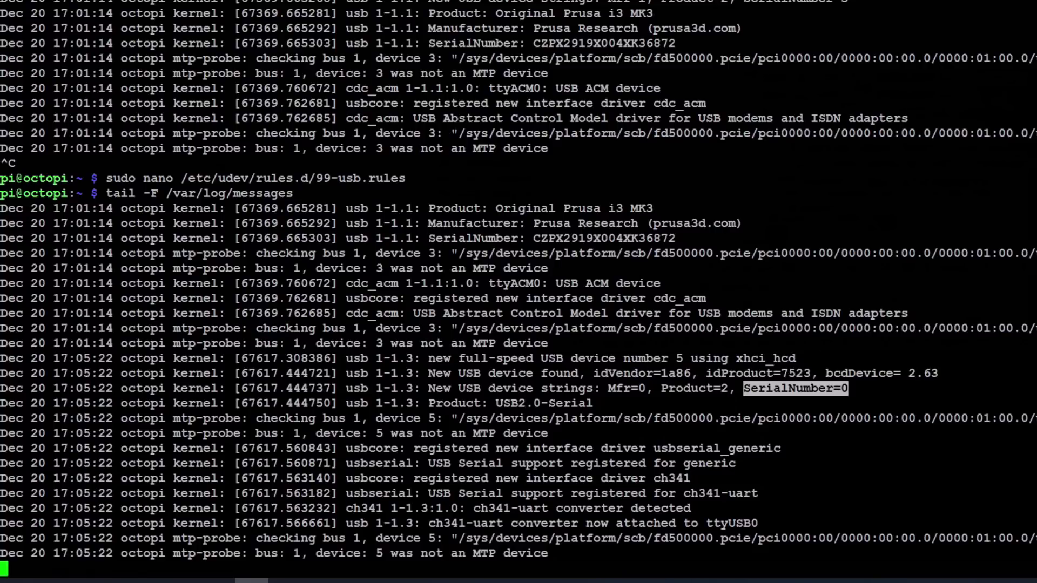
click(709, 328)
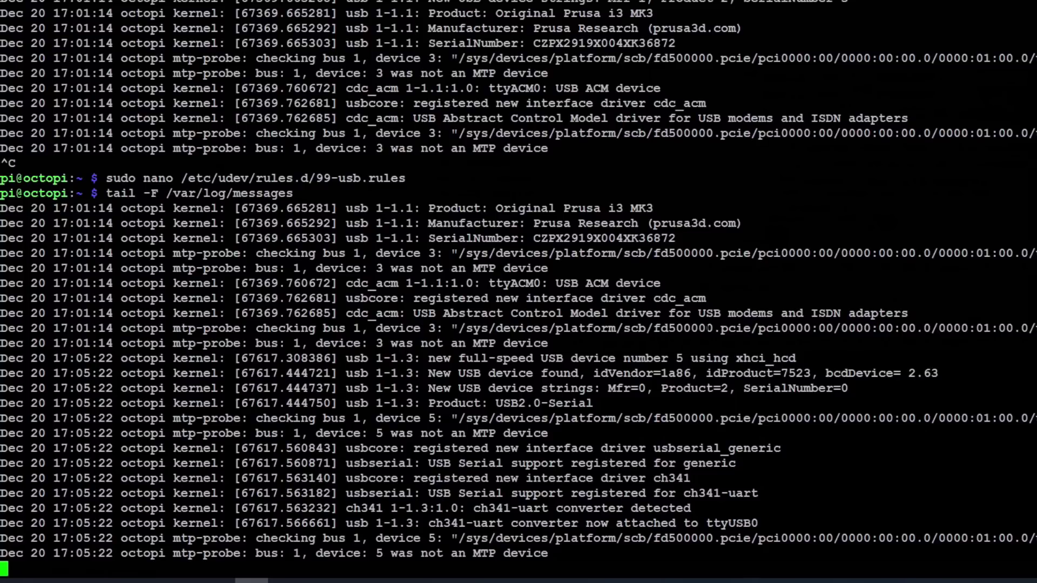
Step: Stop the log, reopen 99-usb.rules, and set the second rule's idVendor to 1a86
key(ctrl+c)
key(Up)
key(Up)
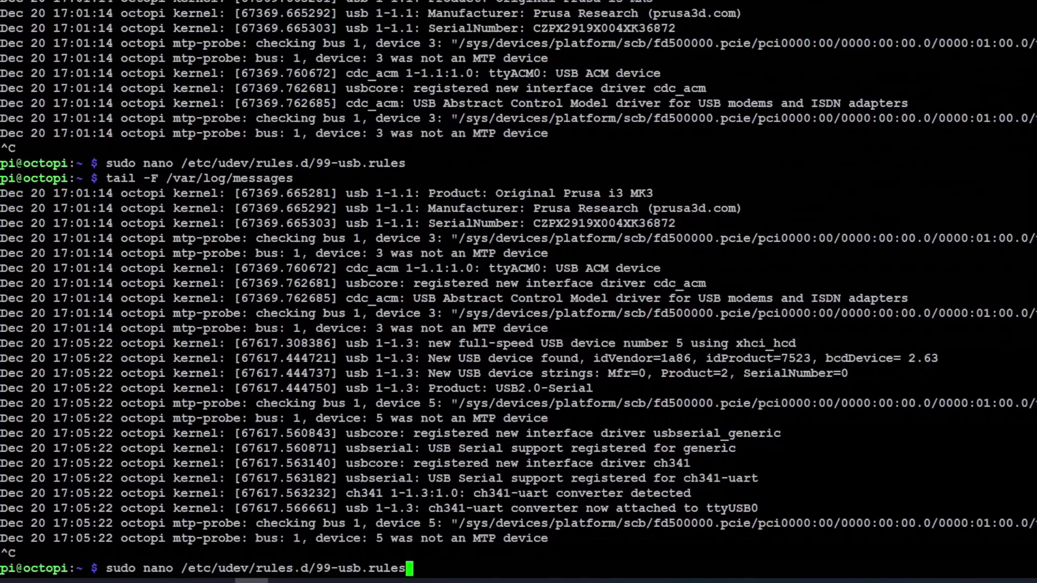
key(Return)
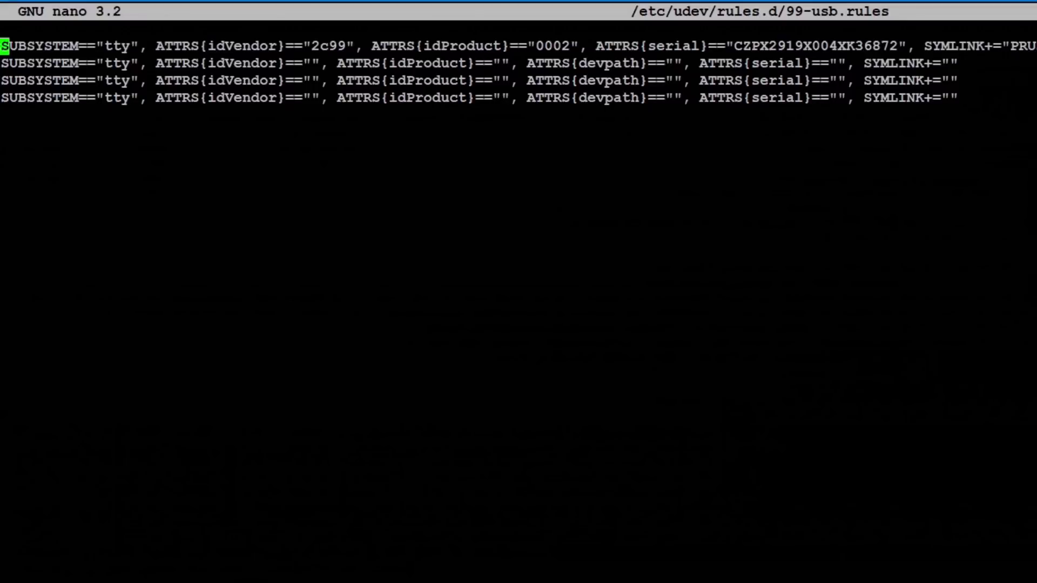
key(Down)
key(Right)
key(Right)
key(Right)
key(Right)
key(Right)
key(Right)
key(Right)
key(Right)
key(Right)
key(Right)
key(Right)
key(Right)
key(Right)
key(Right)
key(Right)
key(Right)
key(Right)
key(Right)
key(Right)
key(Right)
scroll(518, 292, up, 15)
scroll(519, 291, down, 14)
scroll(518, 292, up, 8)
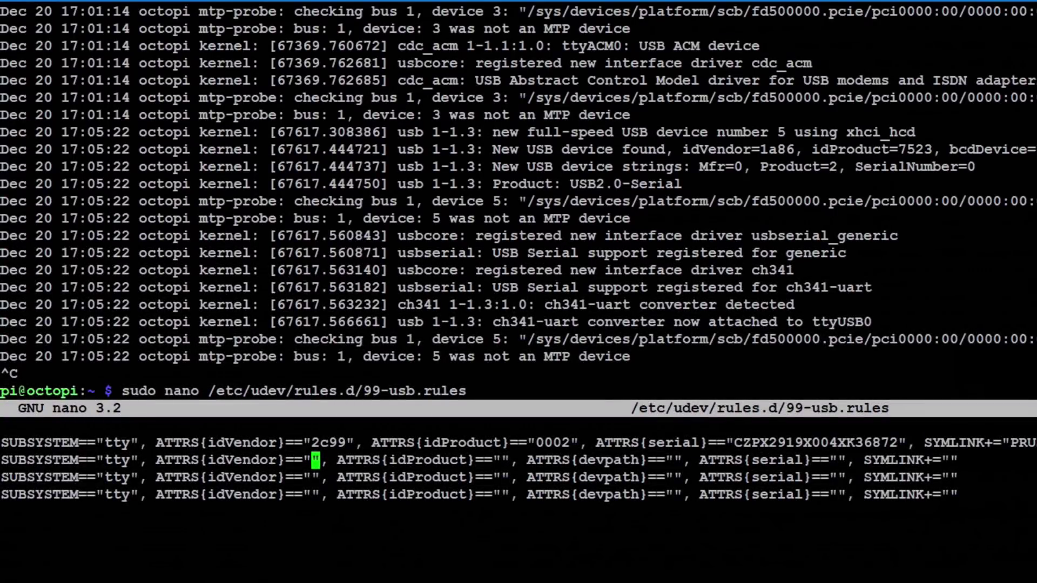
scroll(564, 460, down, 8)
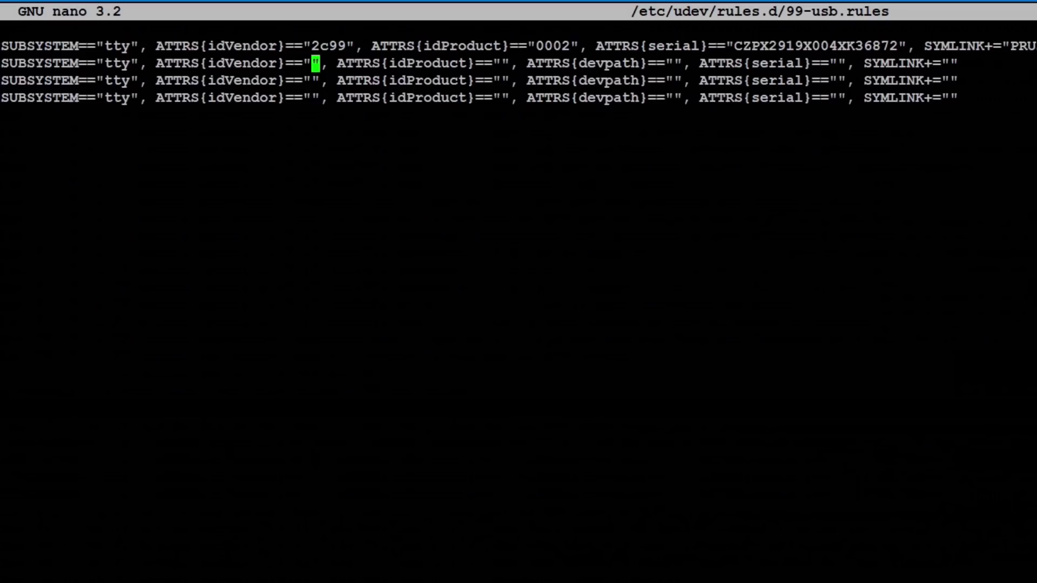
text(1a86)
click(539, 63)
scroll(518, 292, up, 8)
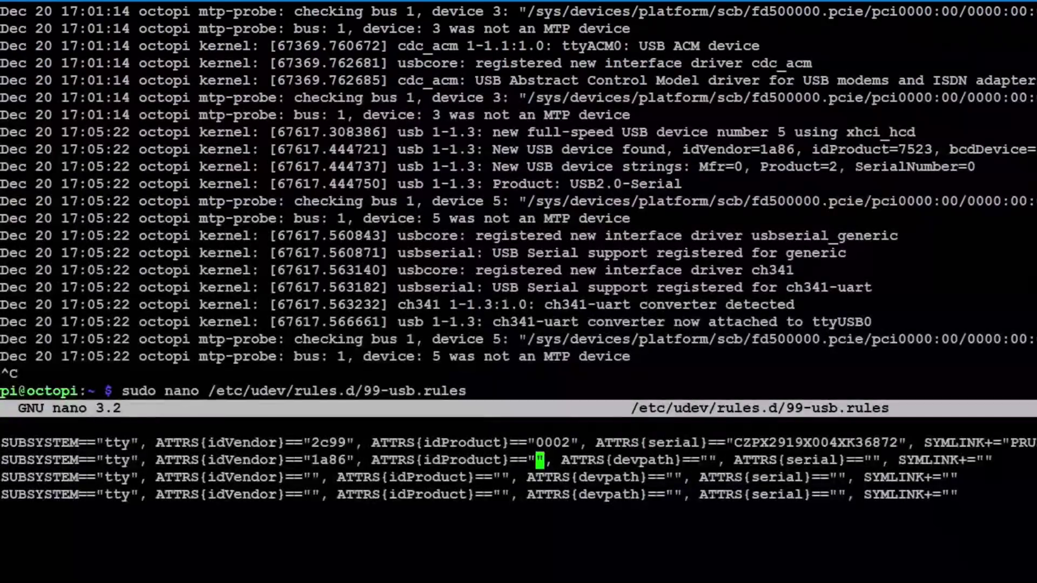
scroll(519, 291, down, 8)
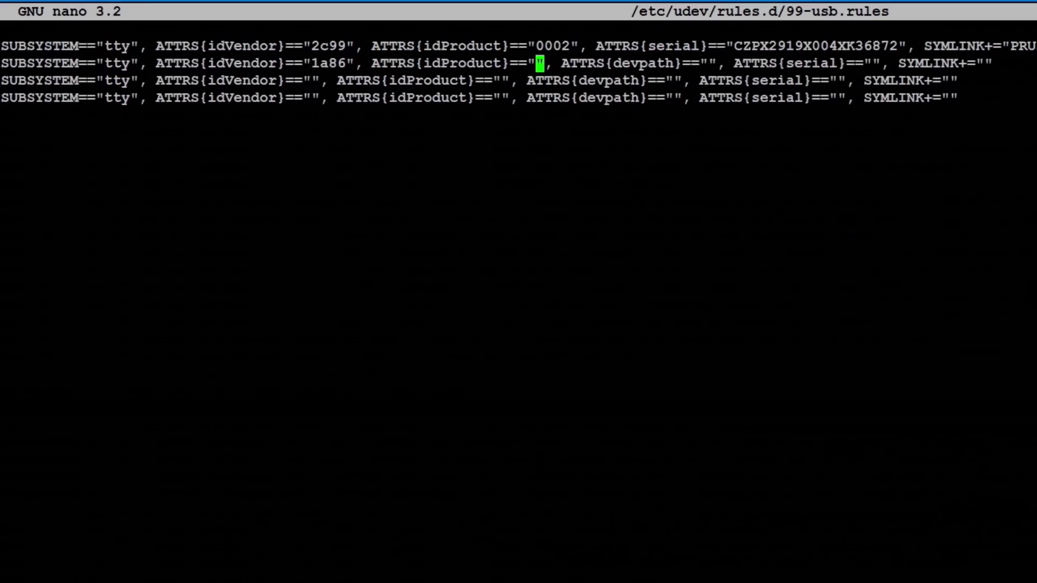
Step: Set idProduct 7523 and devpath 1.3, remove the serial match, set SYMLINK ENDER3, then exit nano
text(7523)
scroll(519, 292, up, 8)
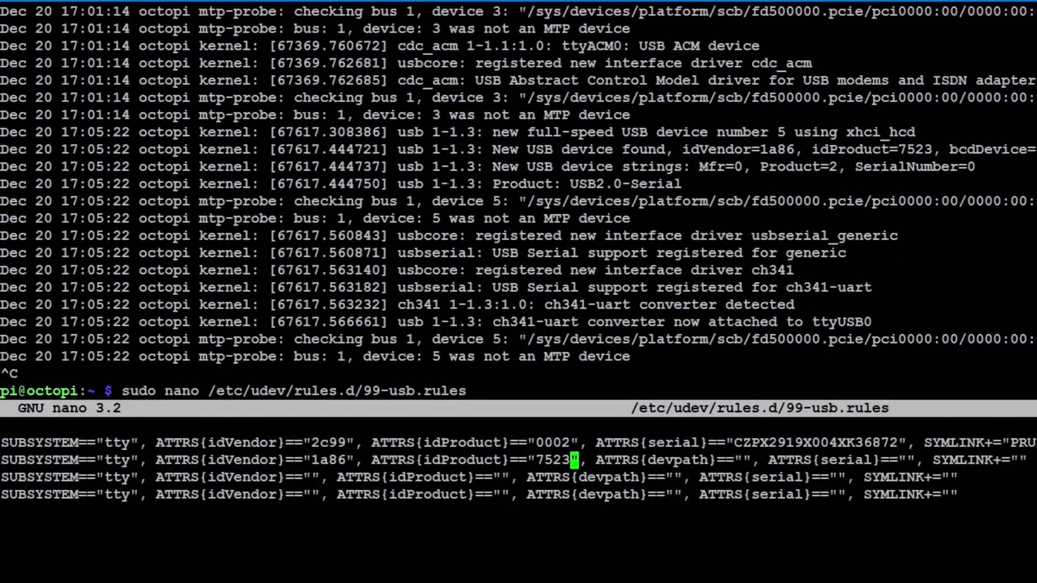
drag(450, 184, 470, 184)
click(746, 460)
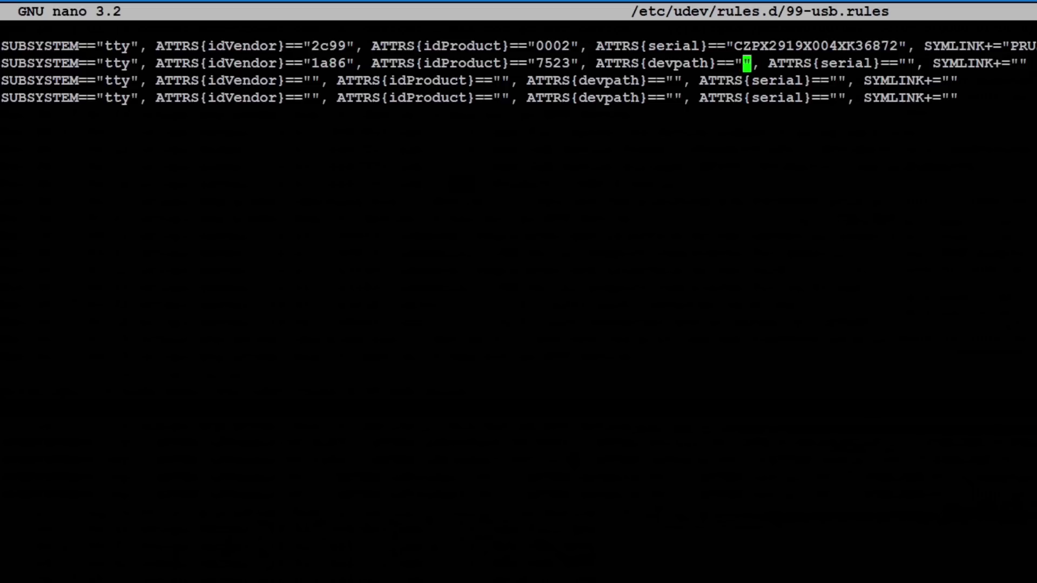
text(1.3)
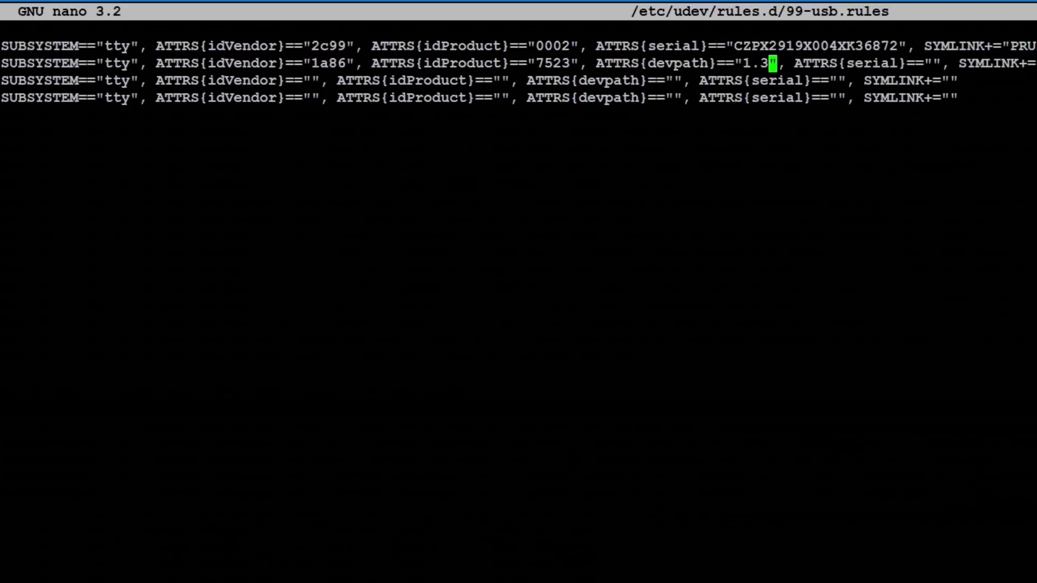
key(Right)
key(Delete)
key(Delete)
key(Delete)
key(Delete)
key(Delete)
key(Delete)
key(Delete)
key(Delete)
key(Delete)
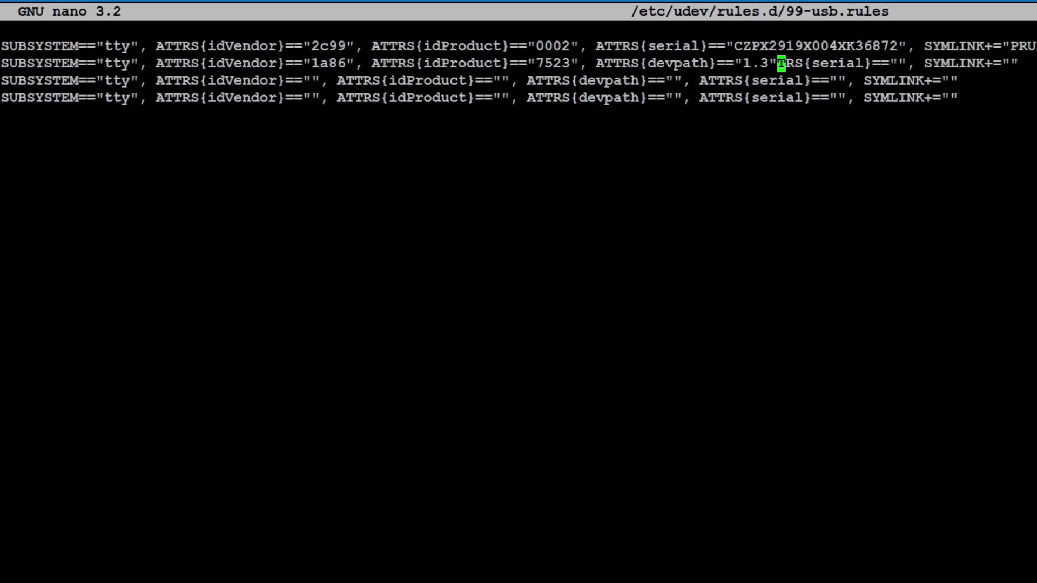
key(Delete)
key(Delete)
key(Delete)
key(Delete)
key(Delete)
key(Delete)
key(Delete)
key(Delete)
key(Delete)
key(Delete)
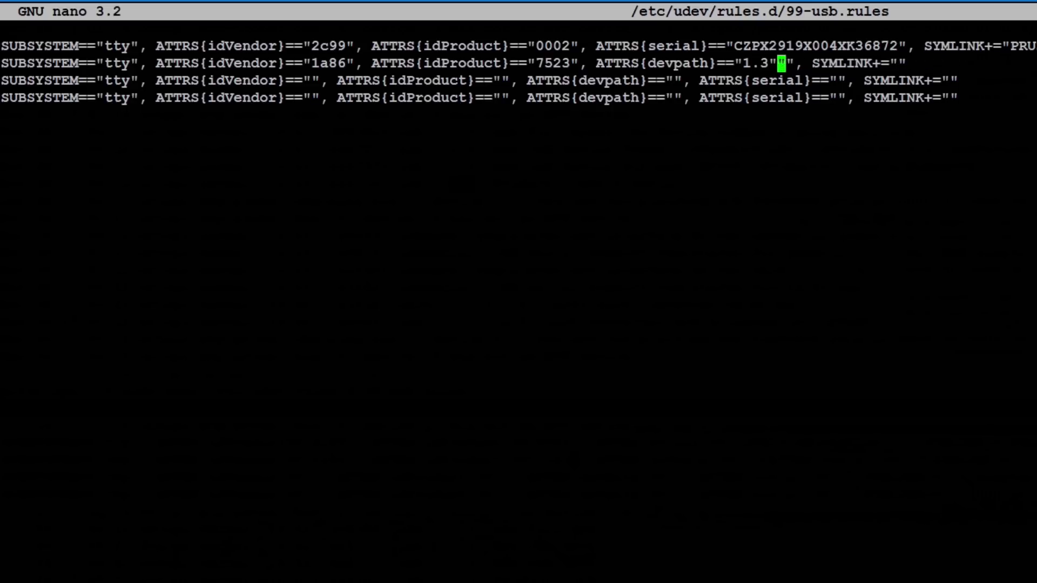
key(Right)
key(Right)
key(Right)
key(Right)
key(Right)
key(Right)
key(Right)
key(Right)
key(Right)
key(Right)
key(Right)
key(Right)
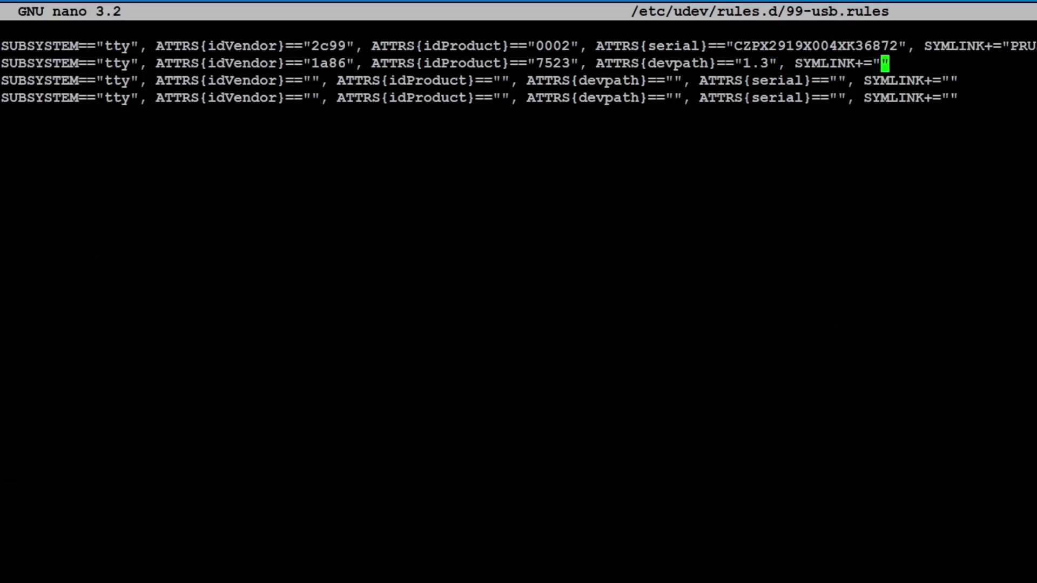
text(ENDER)
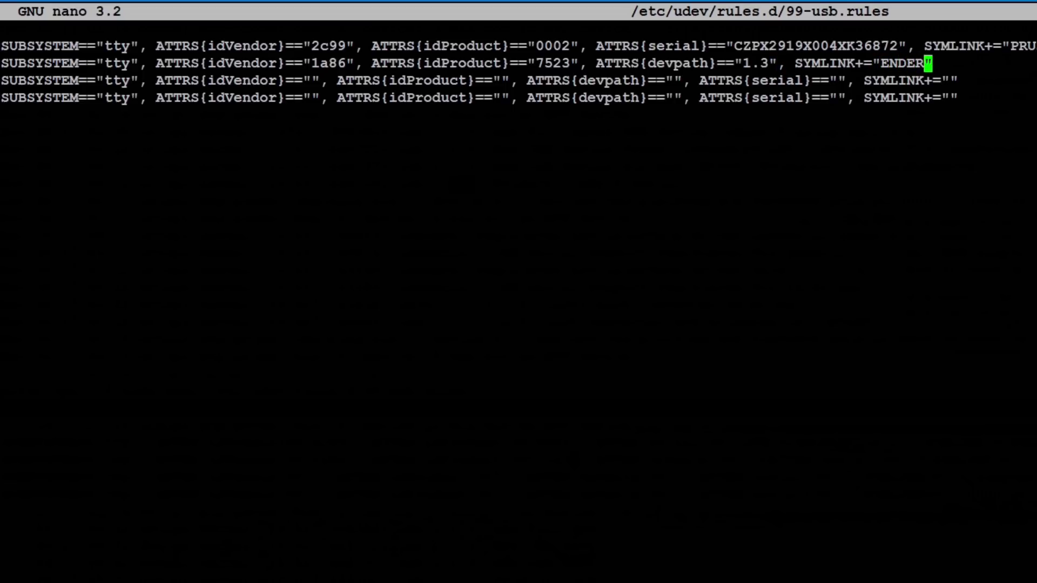
text(3)
key(ctrl+x)
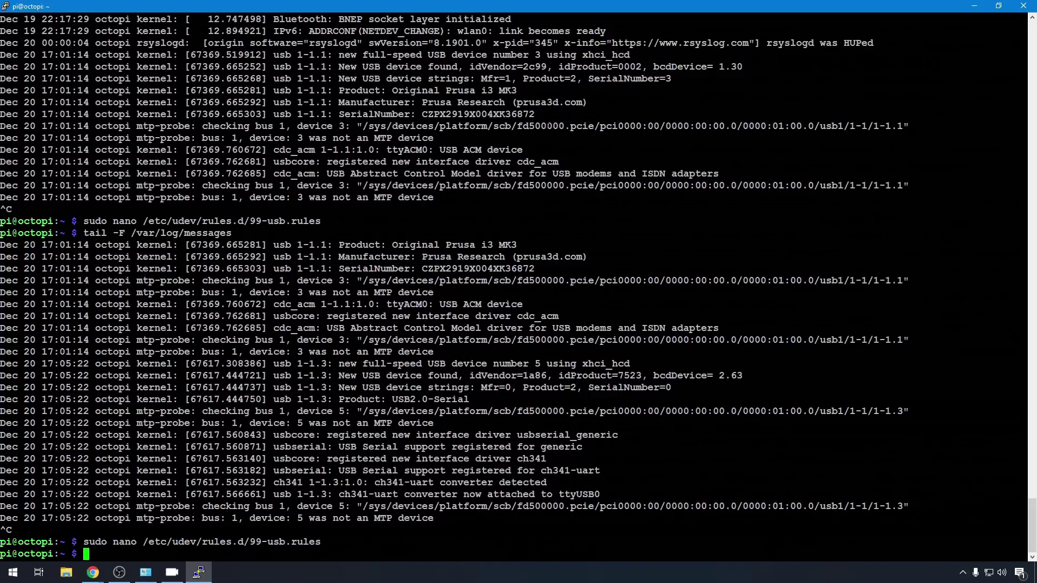
Step: Reboot the Pi, run ls /dev, and highlight the PRUSAMK3 and ENDER3 links
text(sudo reboot)
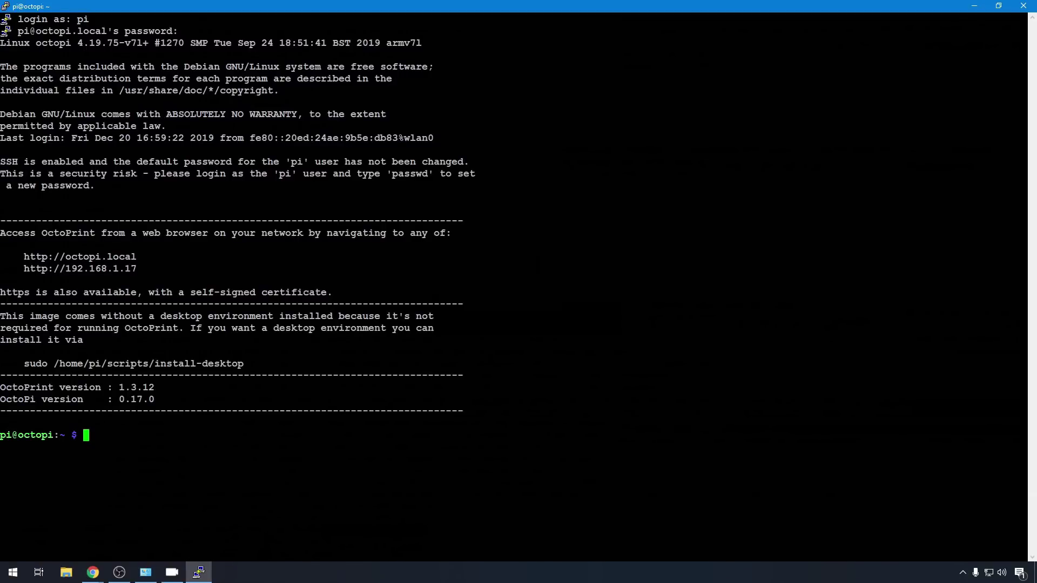
text(l;s)
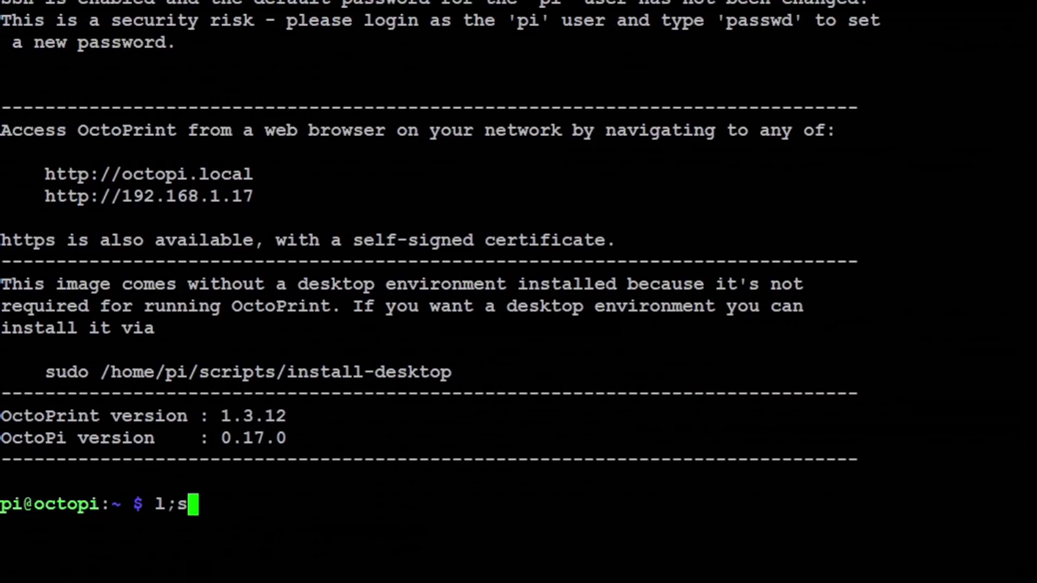
text( /dev)
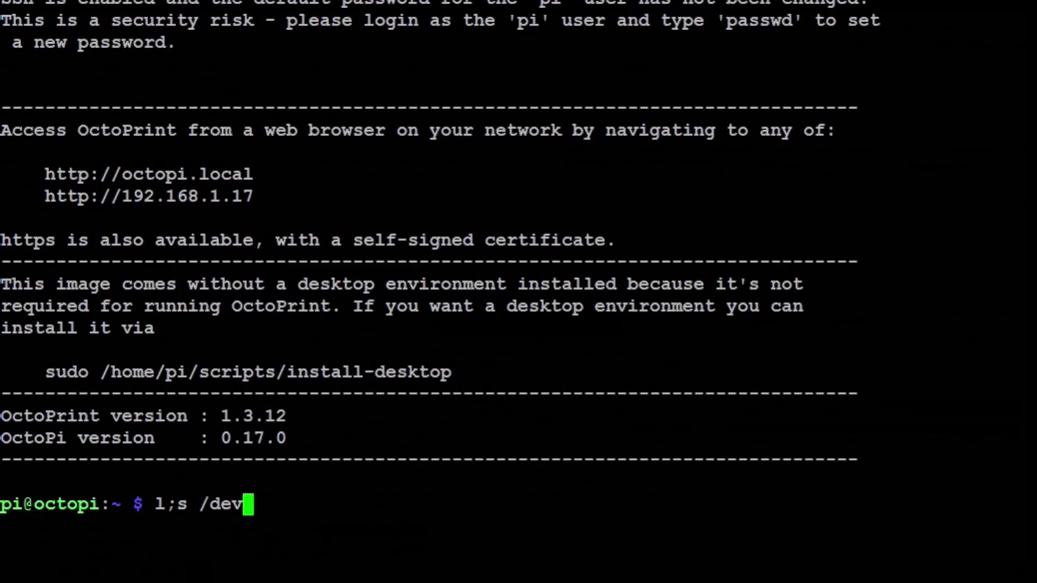
key(Return)
text(ls /dev)
key(Return)
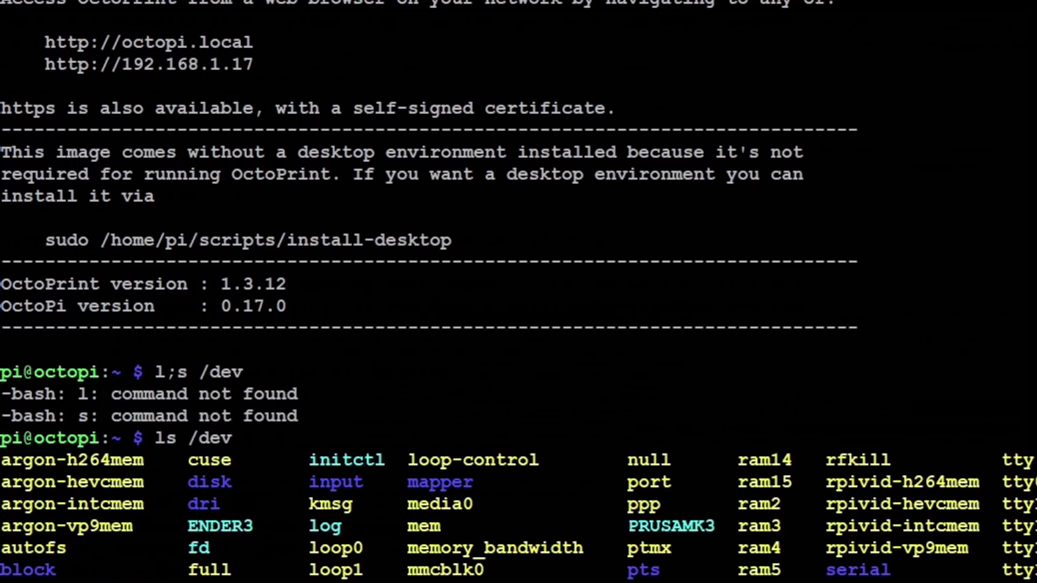
drag(617, 527, 716, 526)
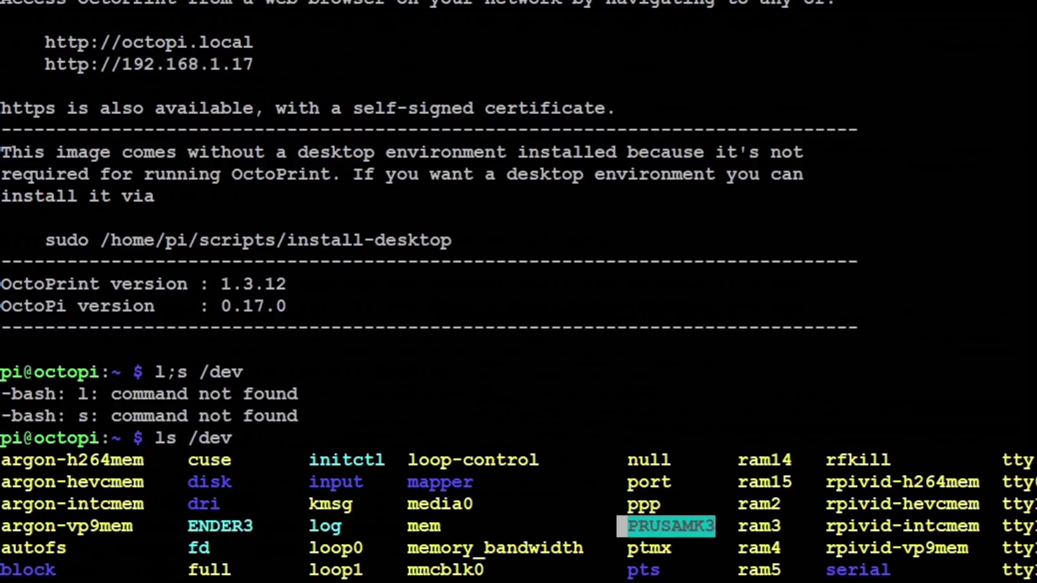
drag(187, 527, 264, 527)
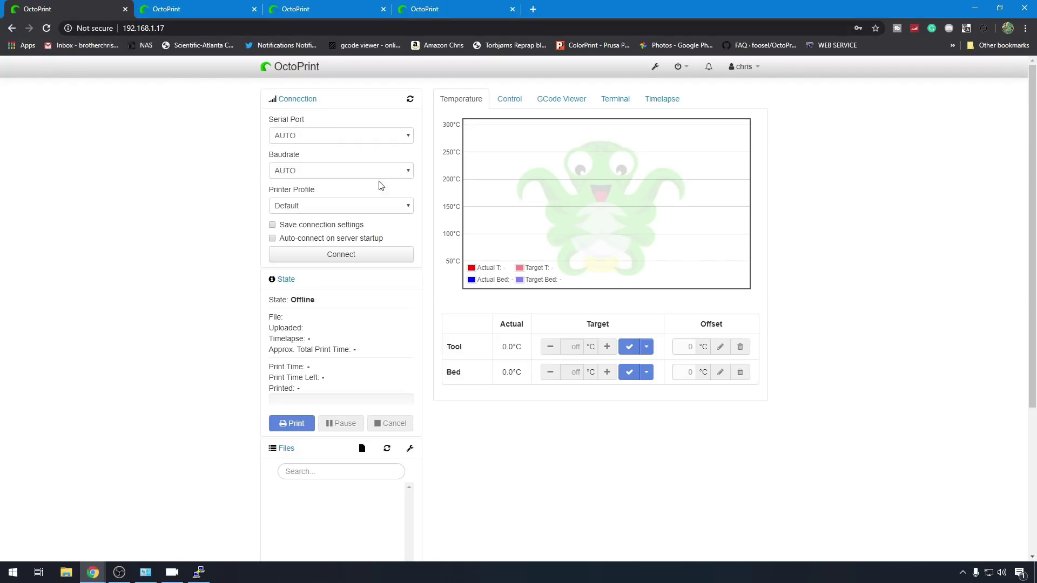
Step: In OctoPrint's serial connection settings, enter /dev/PRUSAMK3 under Additional serial ports
click(655, 67)
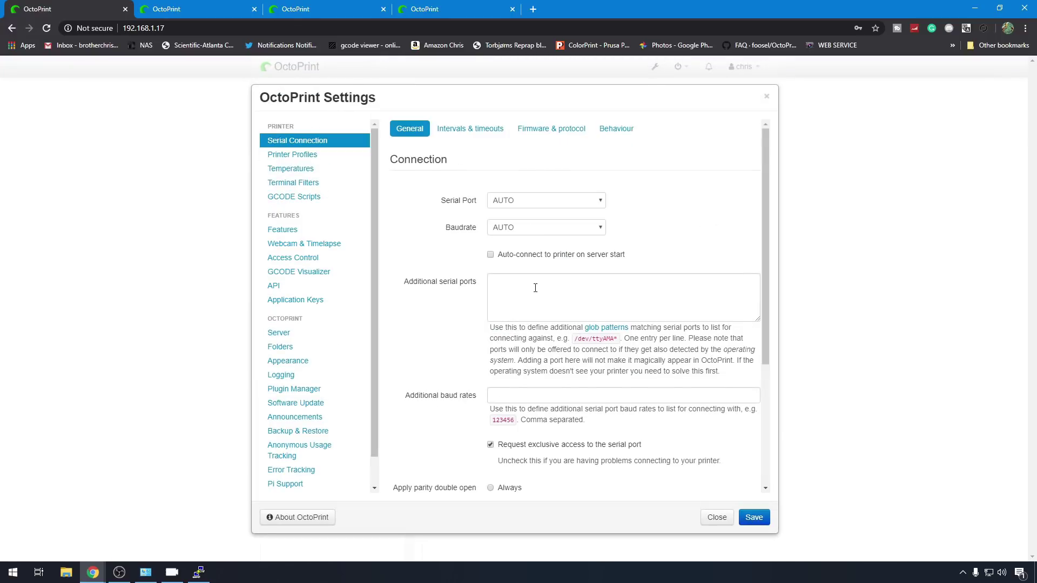
click(536, 285)
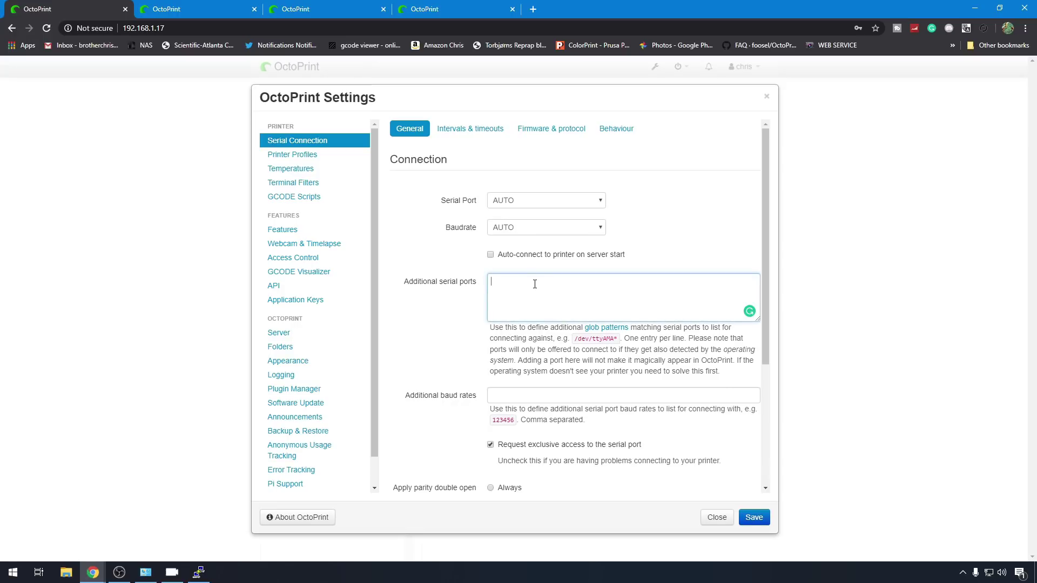
text(/dev/PRUSAMK3)
Step: Save the setting, reload the page, and connect the printer through /dev/PRUSAMK3
click(753, 518)
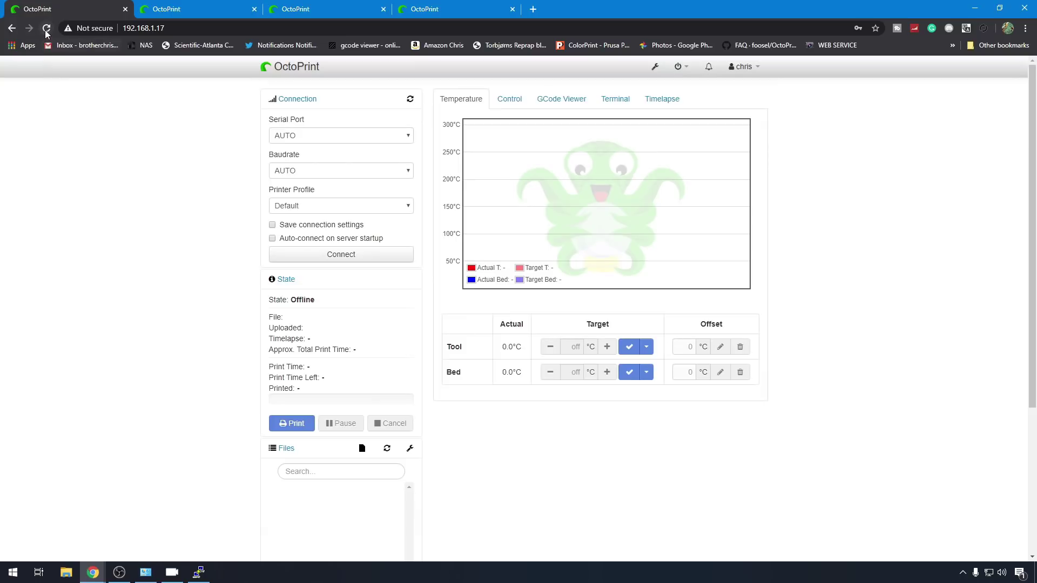
click(47, 28)
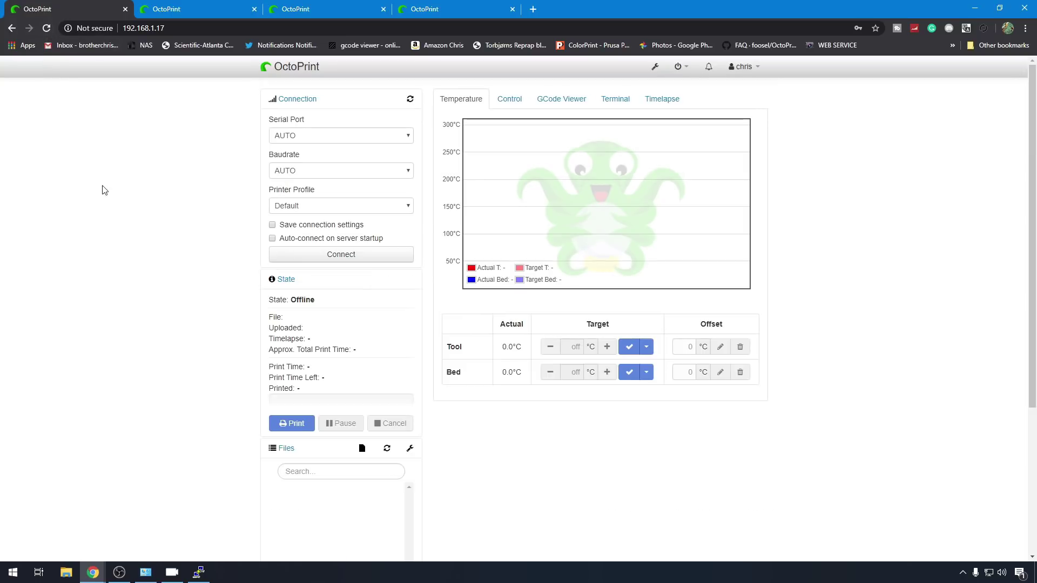
click(403, 139)
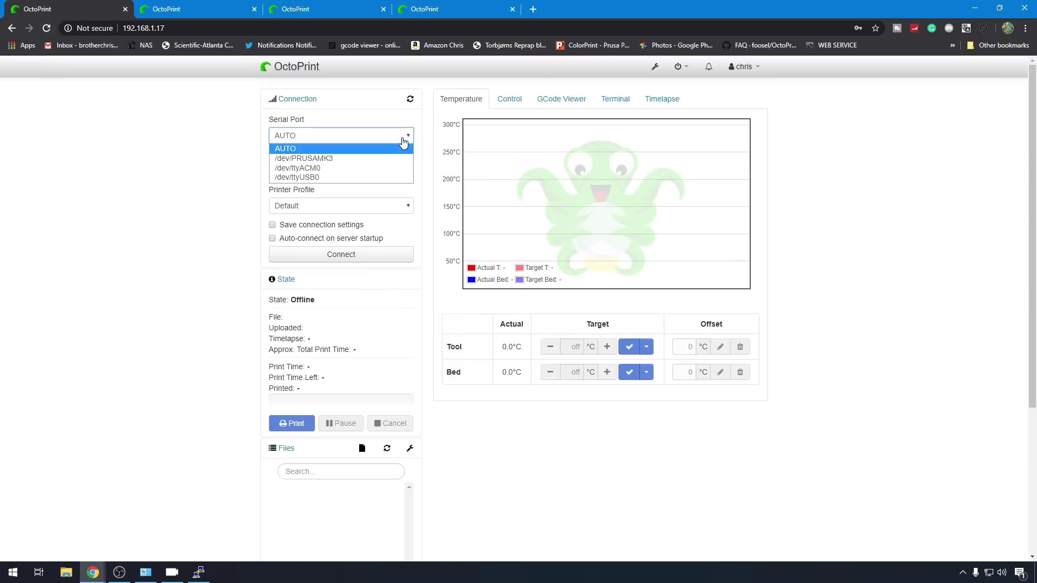
click(344, 160)
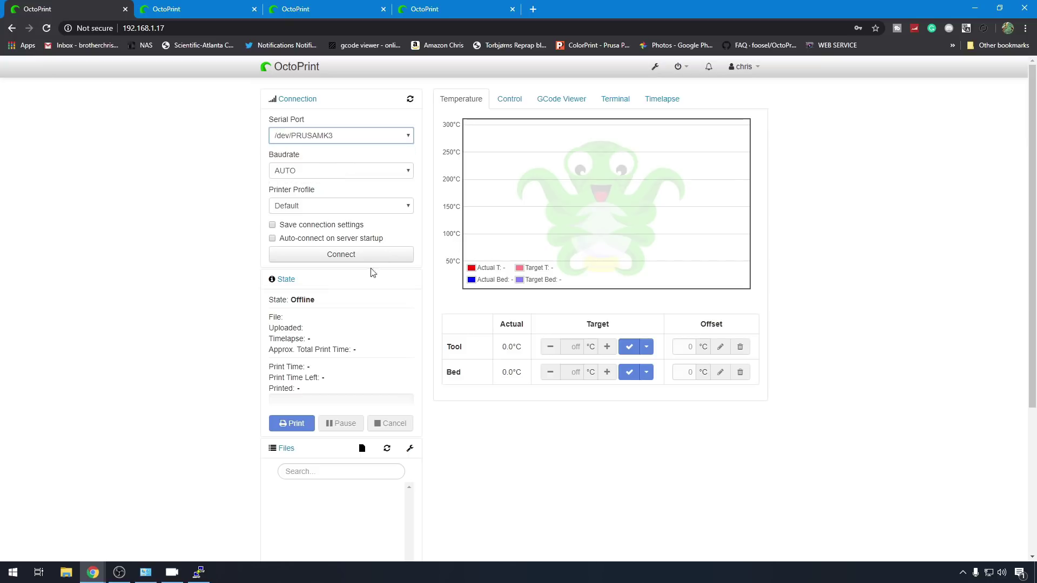
click(347, 258)
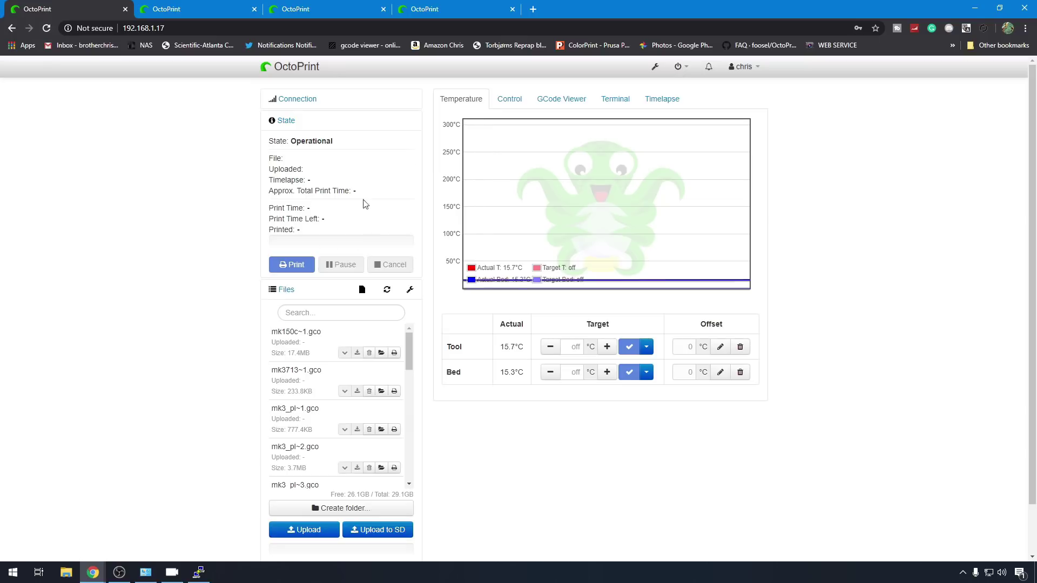
Step: View the Prusa's serial traffic in the Terminal tab
click(616, 100)
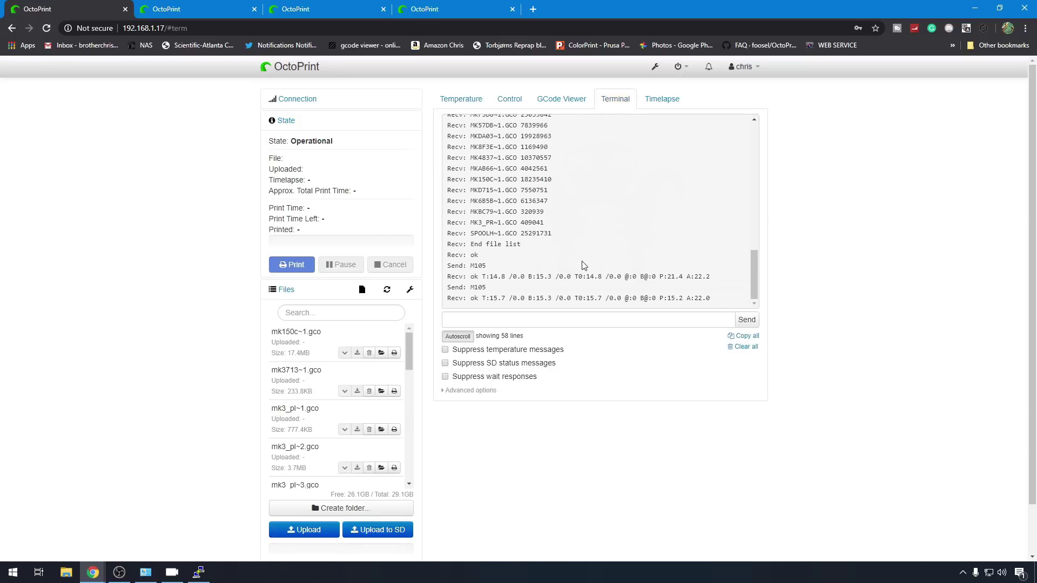
scroll(583, 264, up, 4)
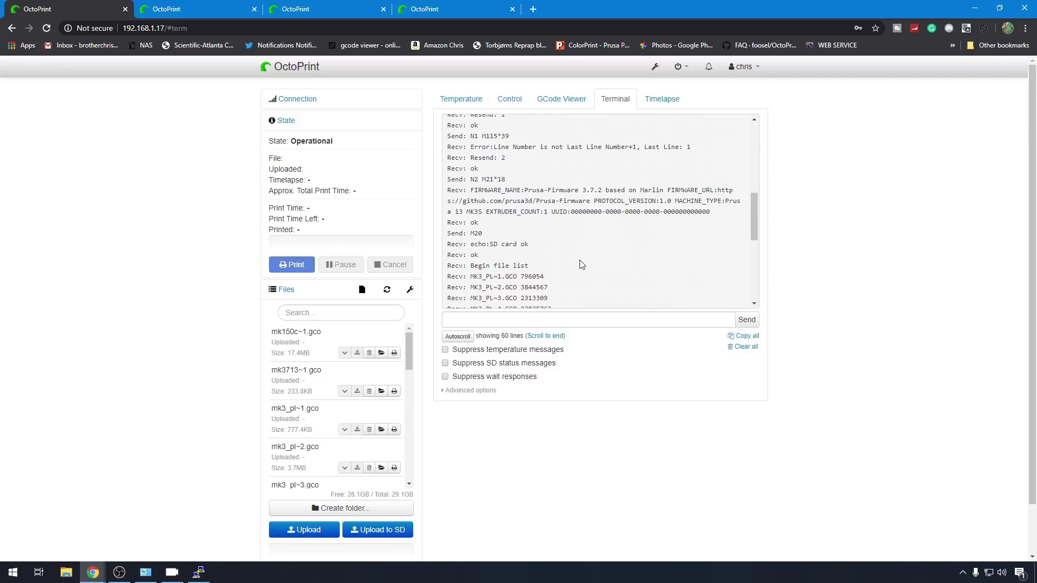
scroll(581, 265, down, 4)
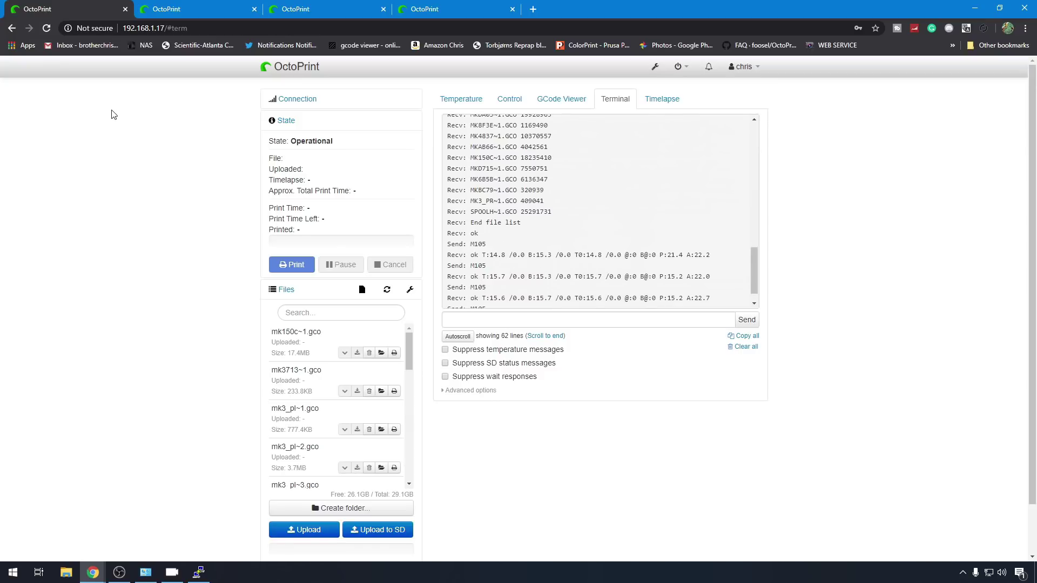
Step: Step the port 5001 instance's setup wizard through to its empty Server Commands page
click(202, 10)
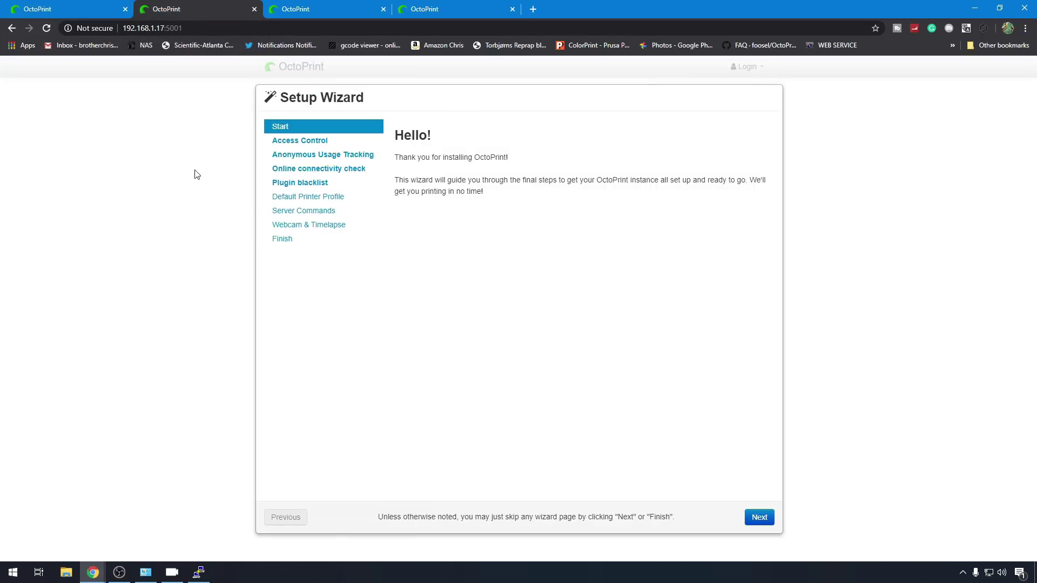
click(757, 521)
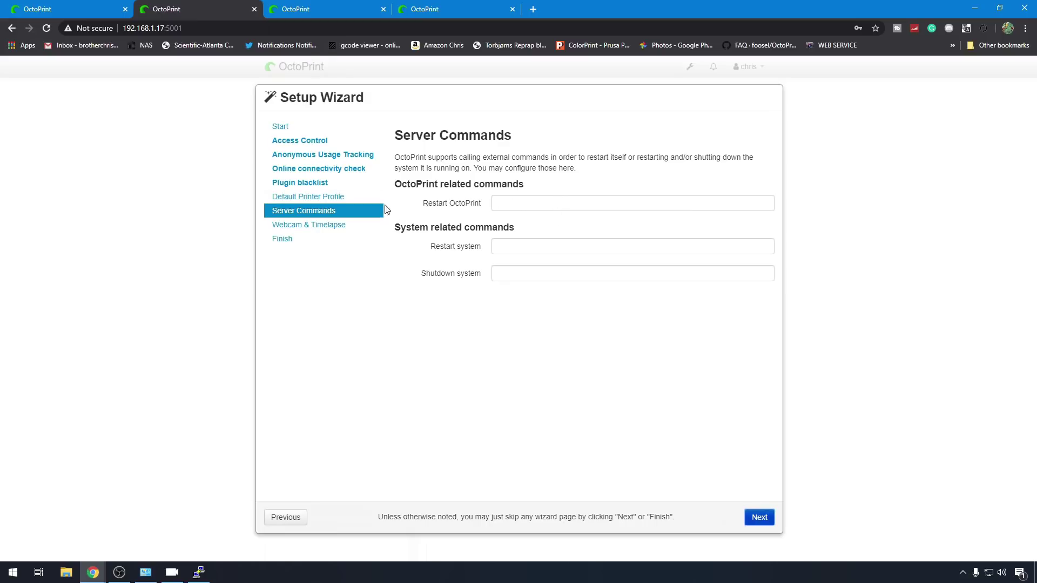
click(82, 12)
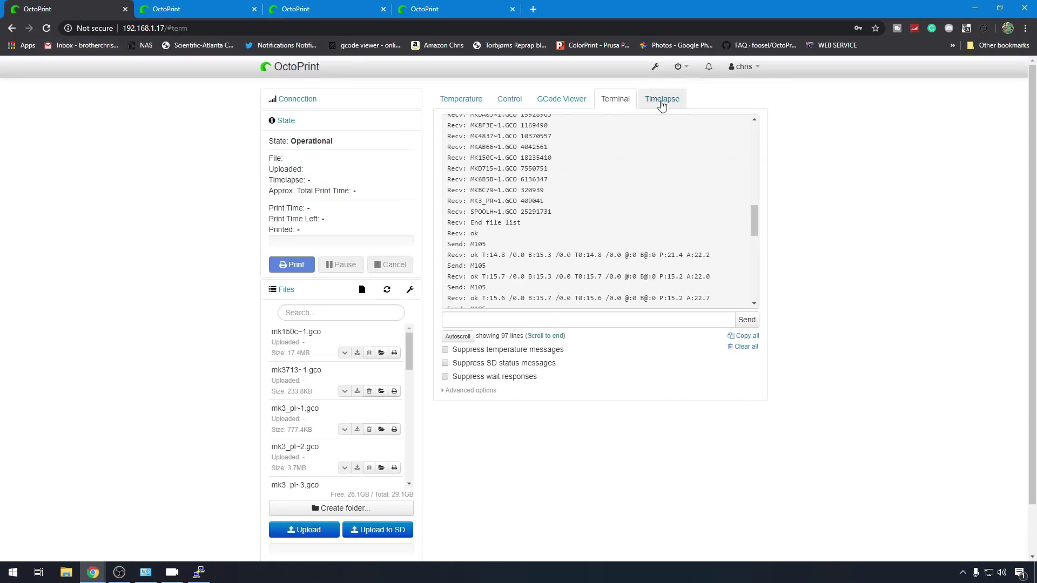
Step: Copy the first instance's Restart OctoPrint command into the wizard, changing it to octoprint2
click(655, 68)
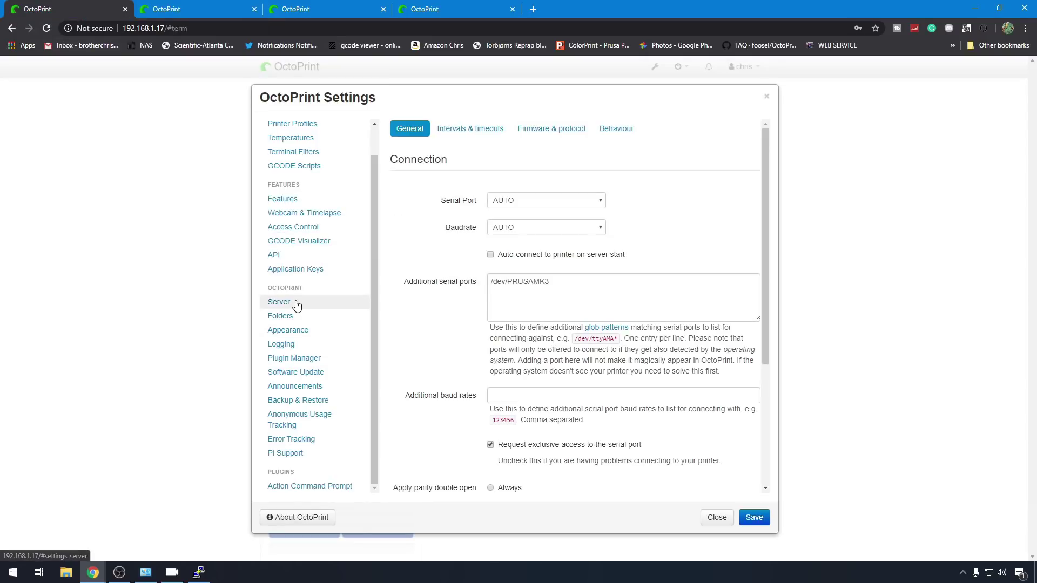
click(297, 305)
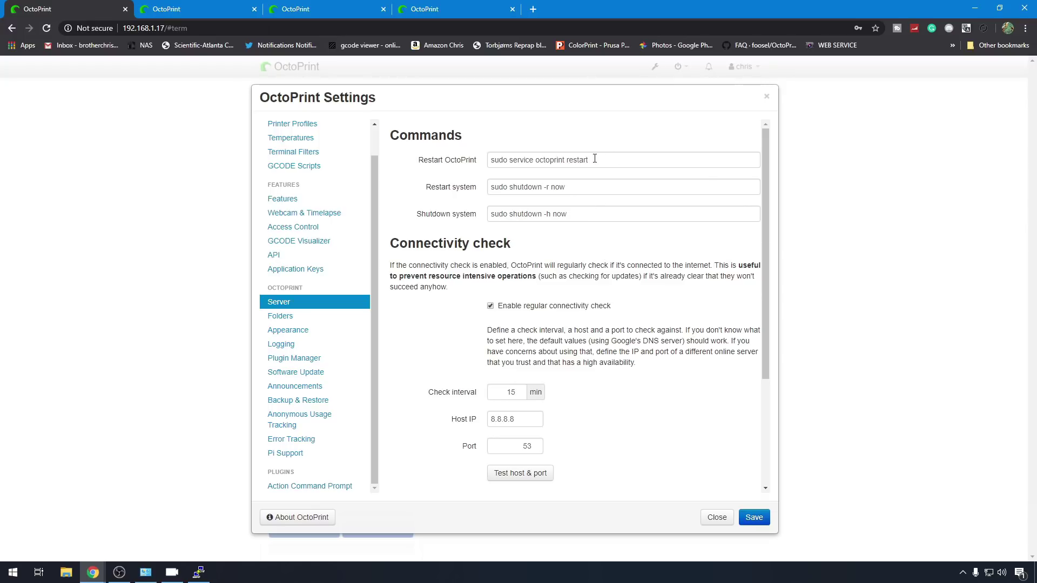
drag(603, 161, 489, 161)
key(ctrl+c)
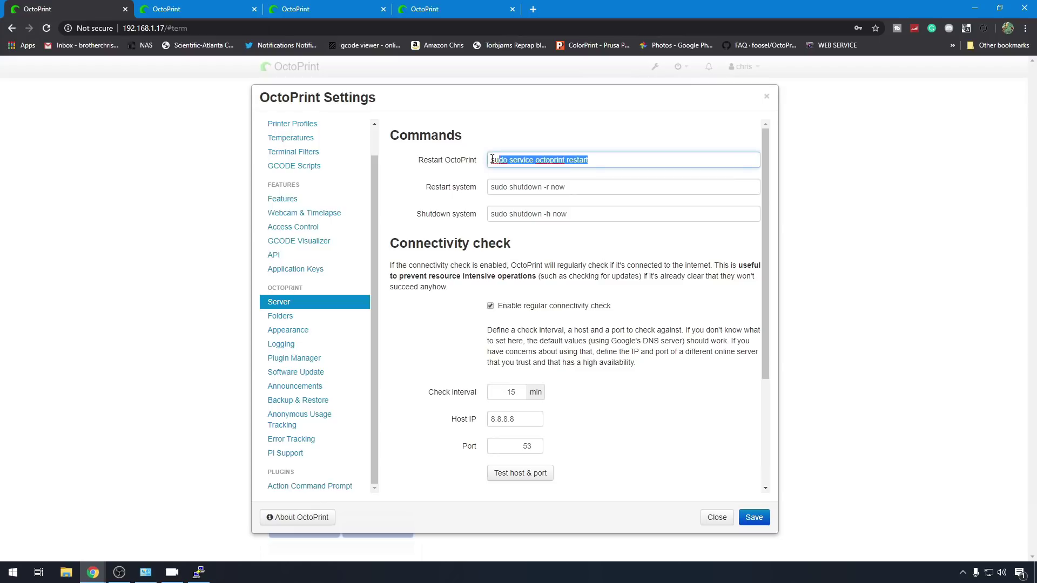
click(203, 13)
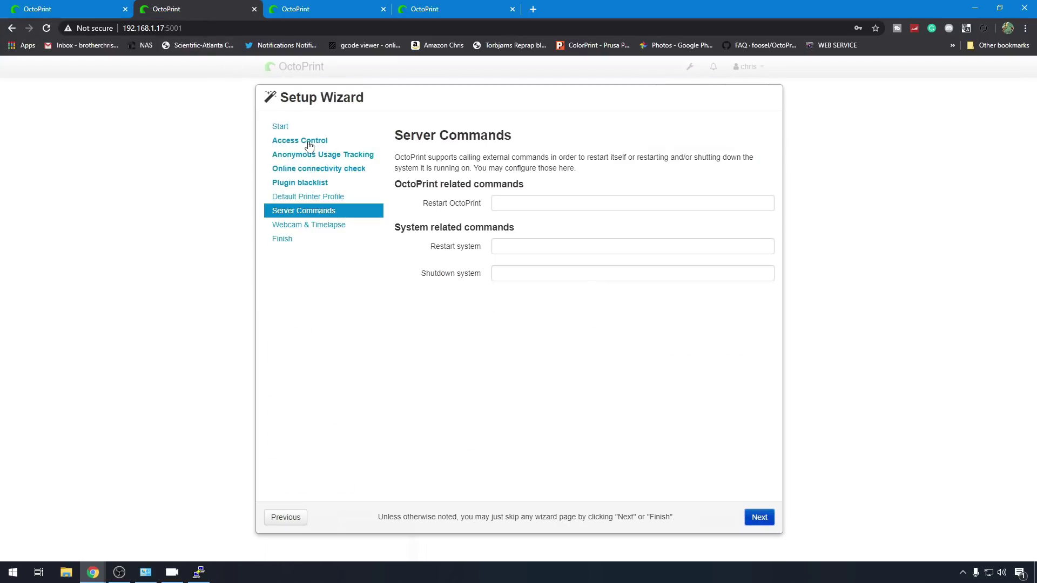
click(520, 203)
key(ctrl+v)
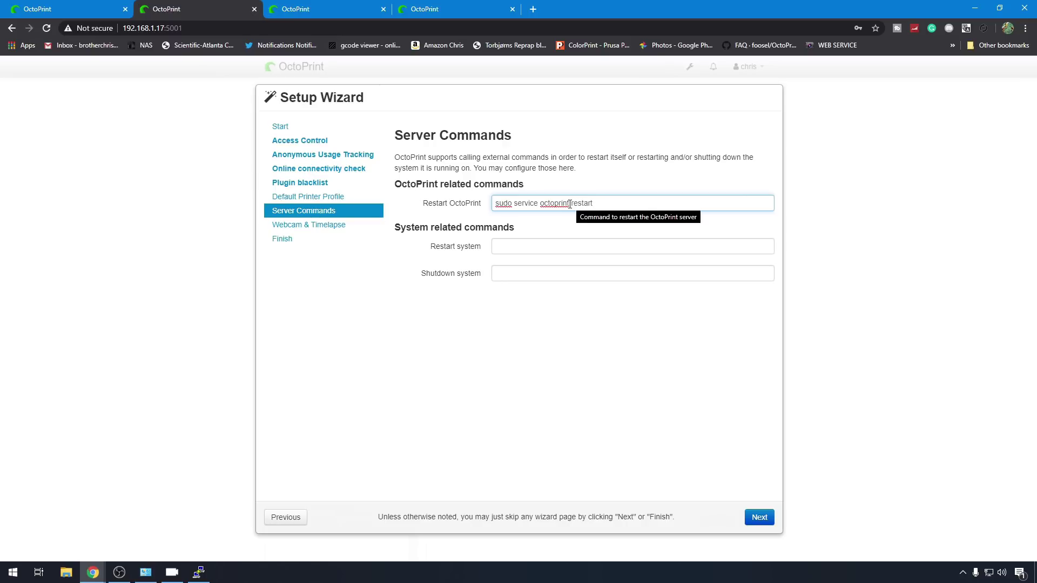
click(570, 204)
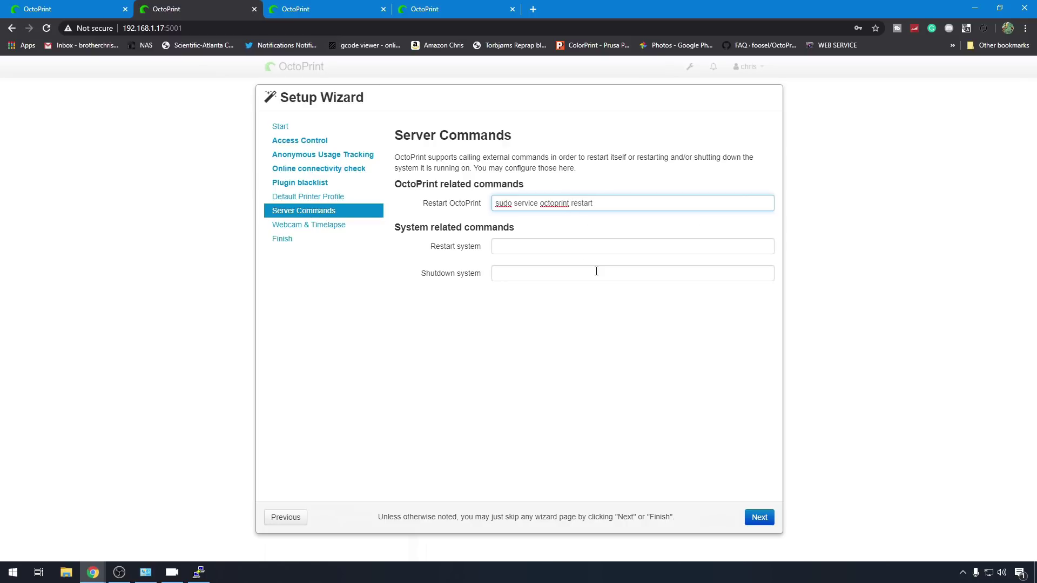
text(2)
Step: Copy the system Restart and Shutdown commands from the first instance into the wizard
click(54, 9)
key(Tab)
key(ctrl+c)
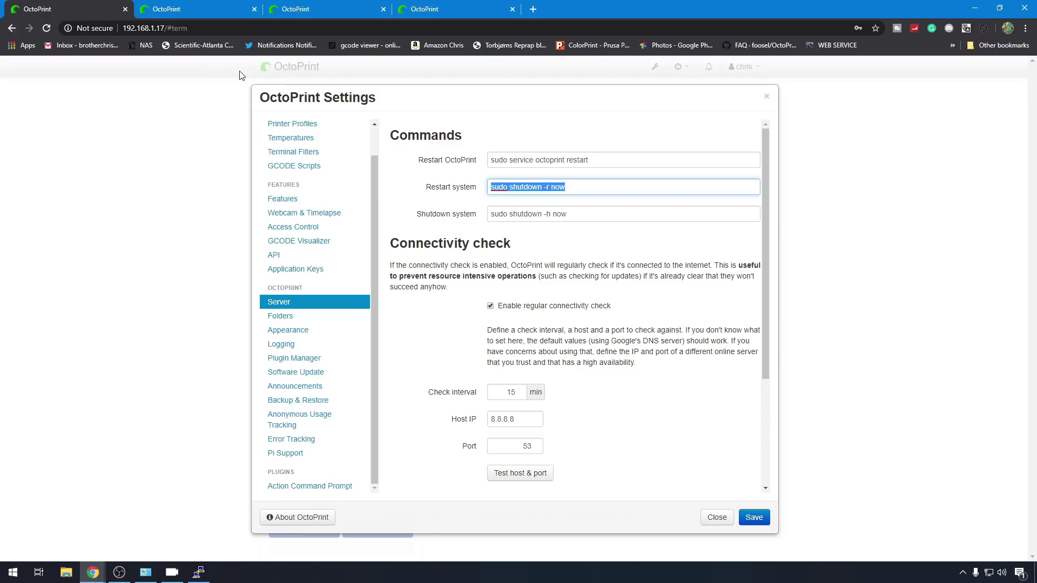
key(ctrl+Tab)
click(584, 246)
key(ctrl+v)
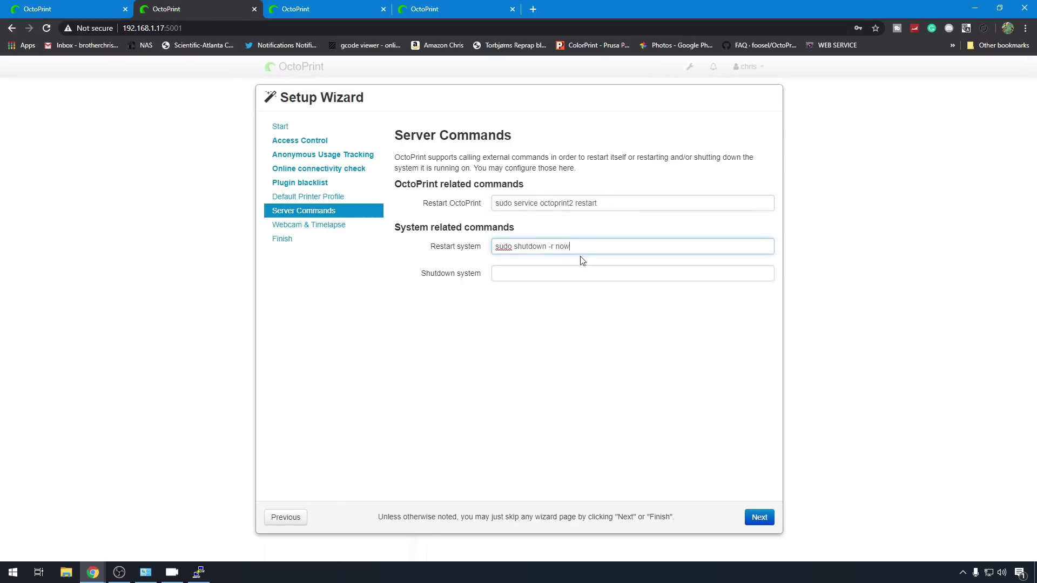
key(ctrl+shift+Tab)
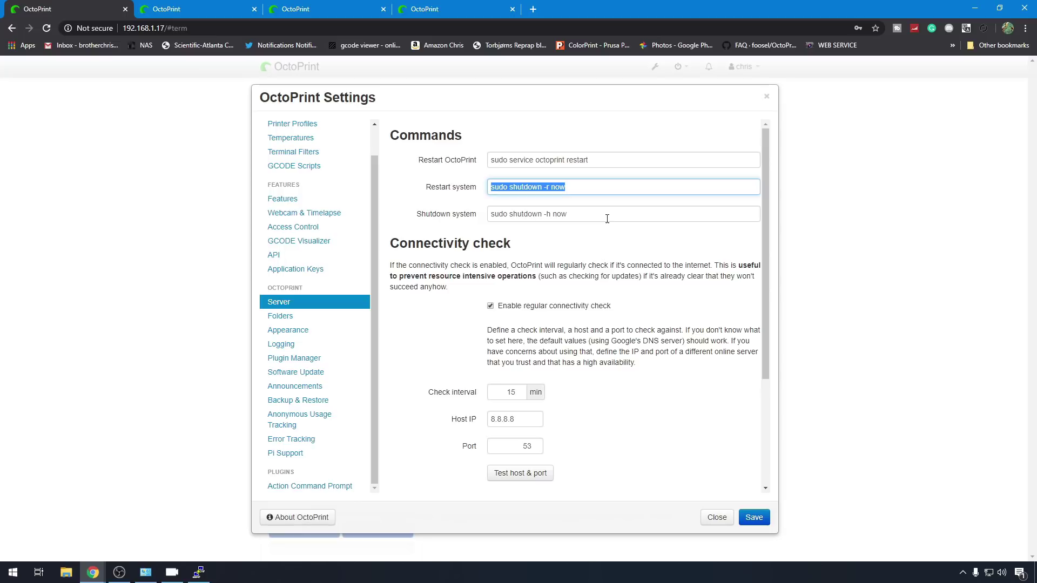
drag(607, 219, 387, 211)
key(ctrl+c)
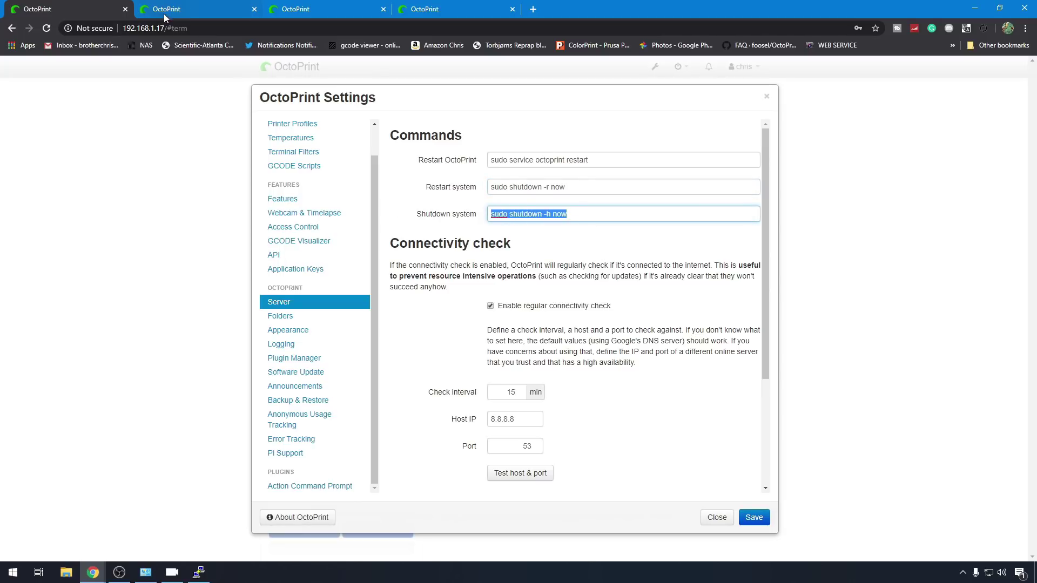
key(ctrl+Tab)
click(575, 273)
key(ctrl+v)
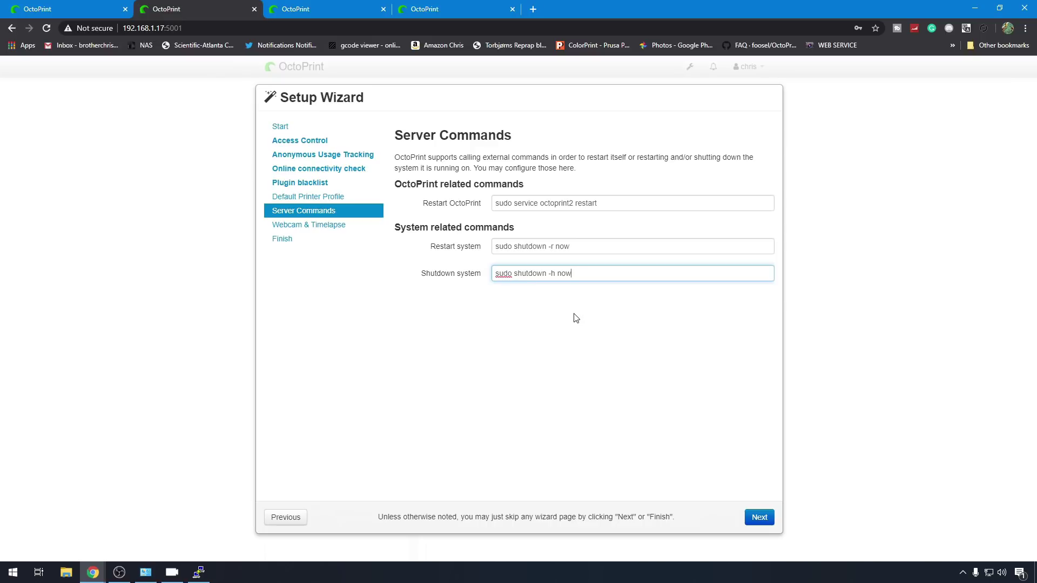
Step: Advance past the webcam page and finish the setup wizard
click(759, 519)
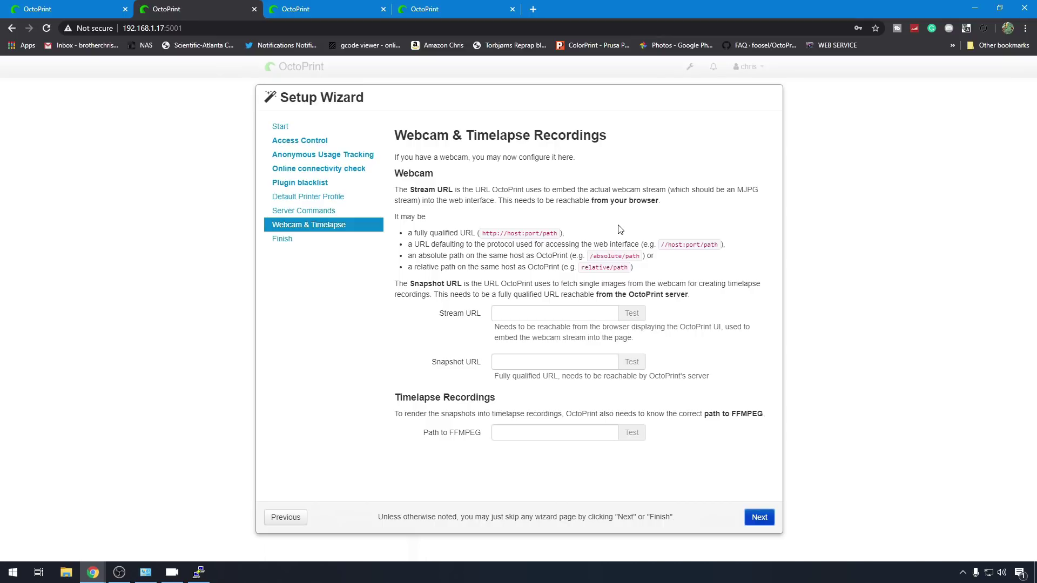
click(758, 519)
click(761, 518)
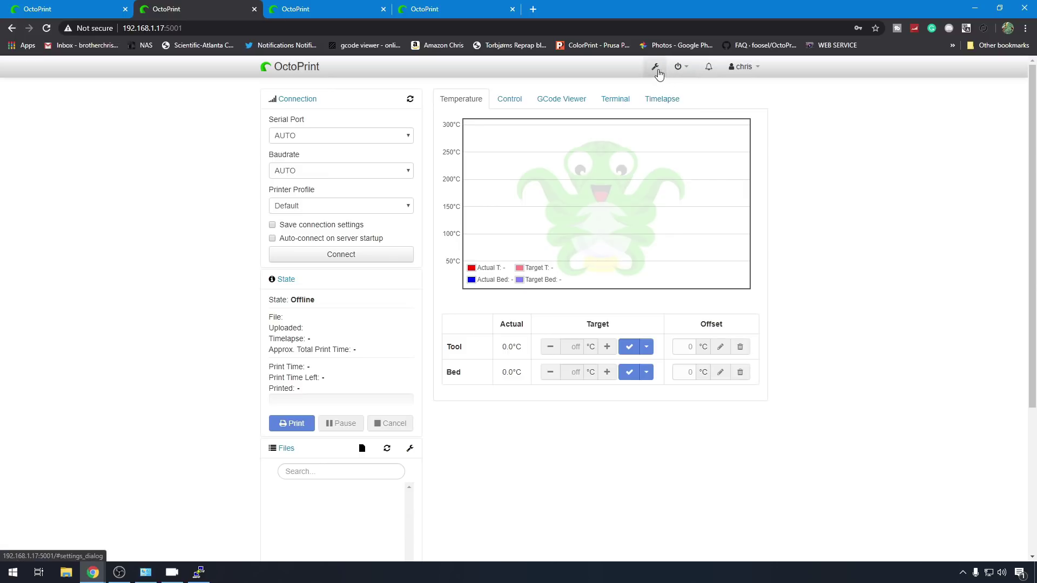
click(654, 67)
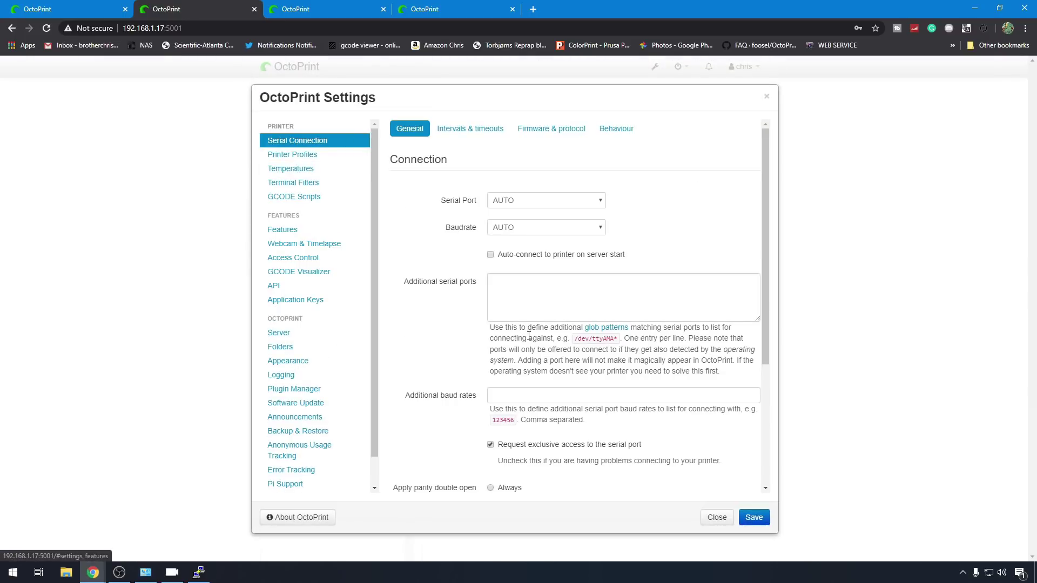
Step: Add /dev/ENDER3 to the additional serial ports, save, and reload the page
click(556, 294)
text(/de)
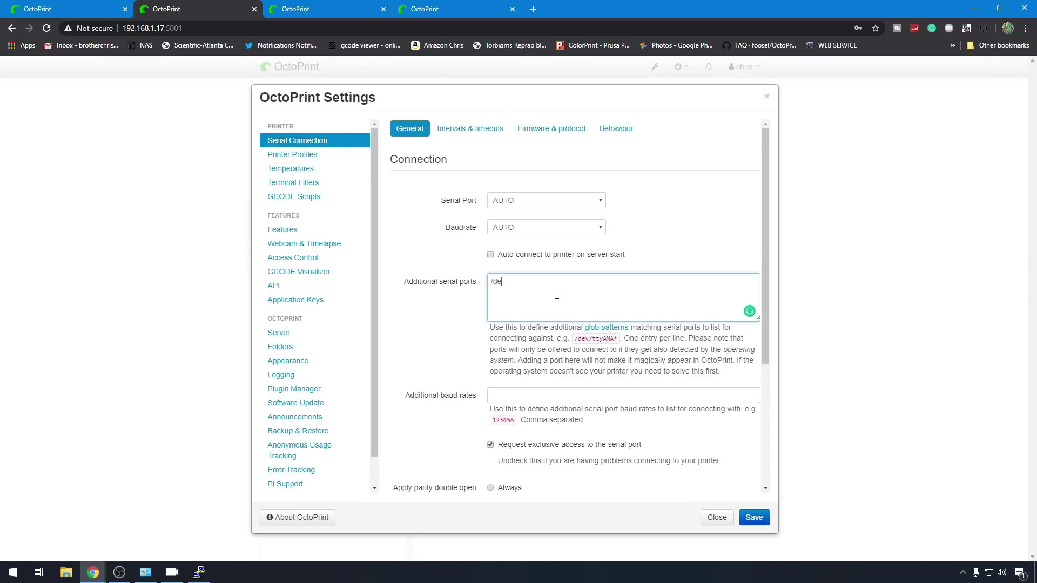
text(v/ENDER32)
key(BackSpace)
click(754, 516)
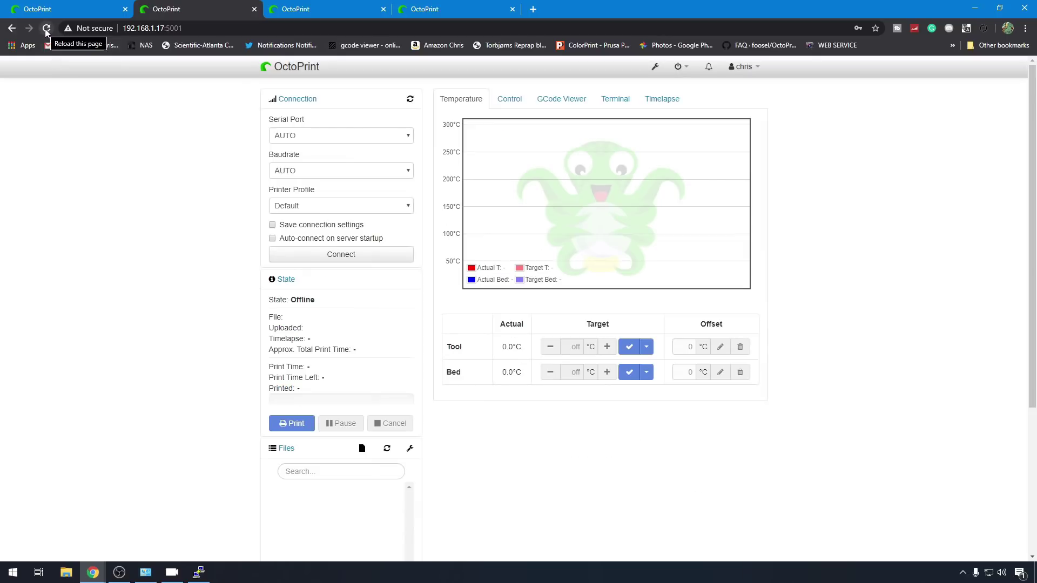
click(51, 31)
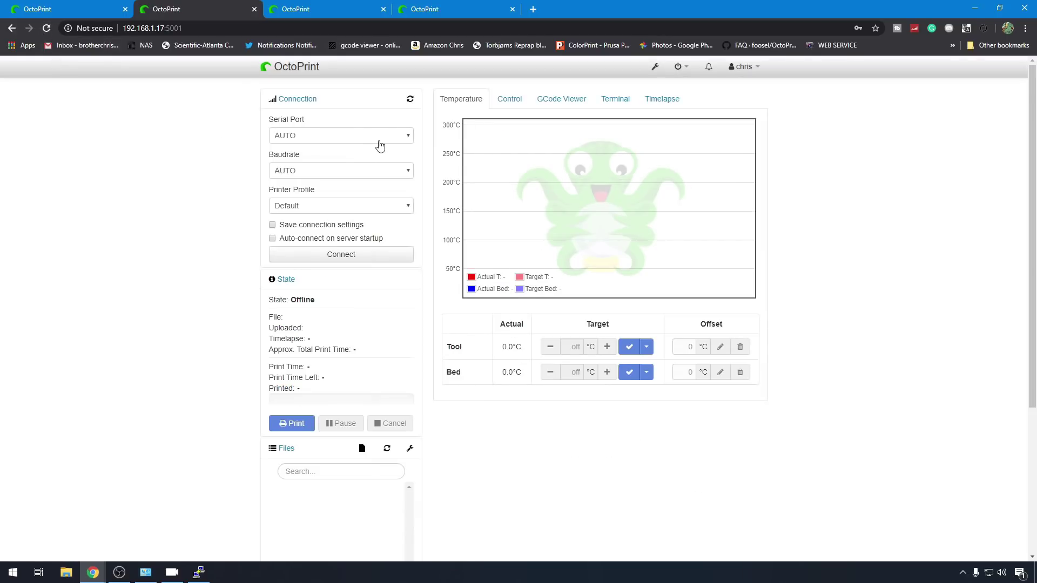
Step: Connect the second instance to /dev/ENDER3, view its terminal, then return to the first instance
click(378, 137)
click(371, 160)
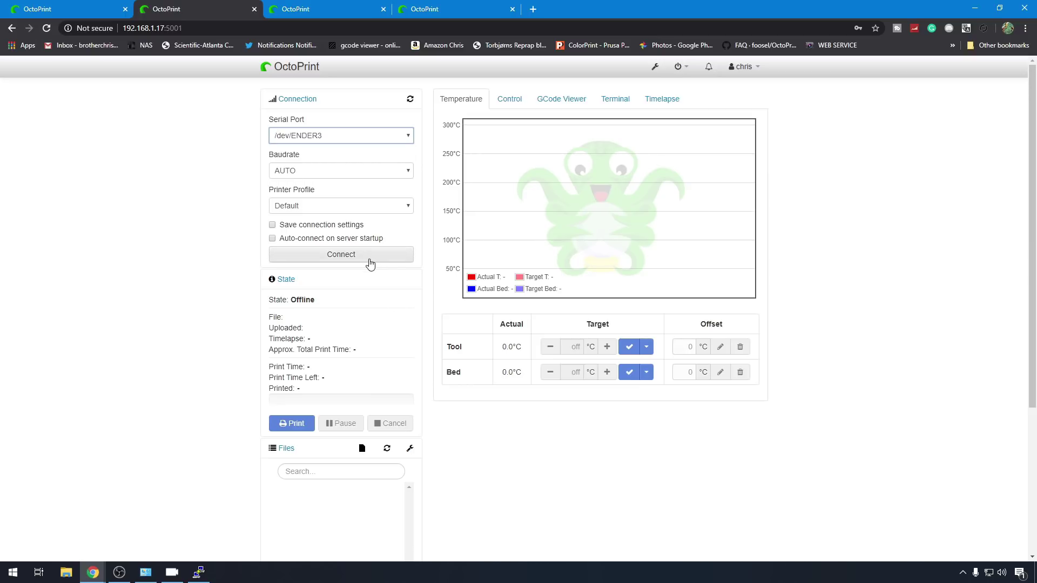
click(367, 258)
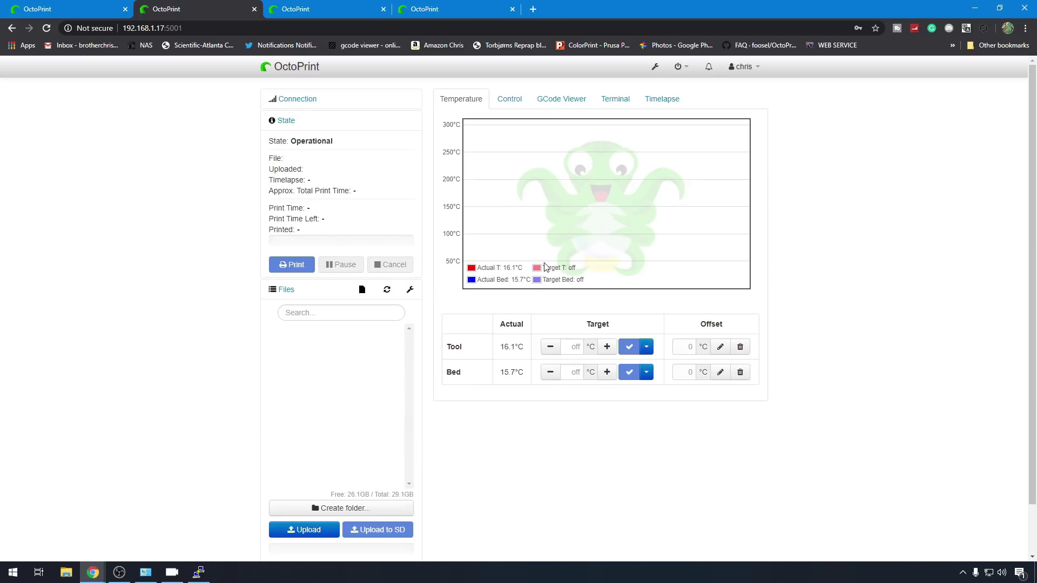
click(620, 104)
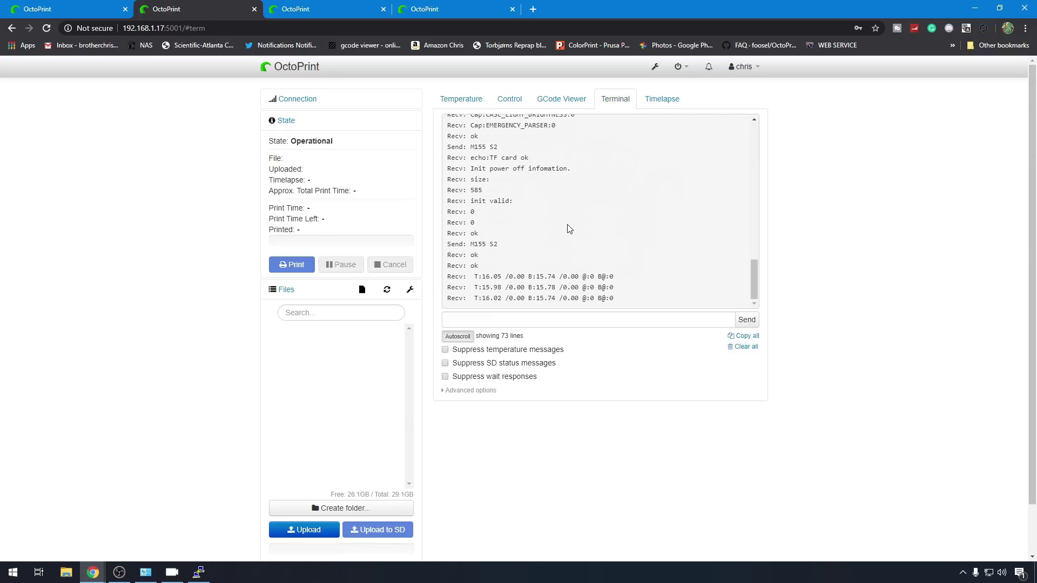
key(ctrl+1)
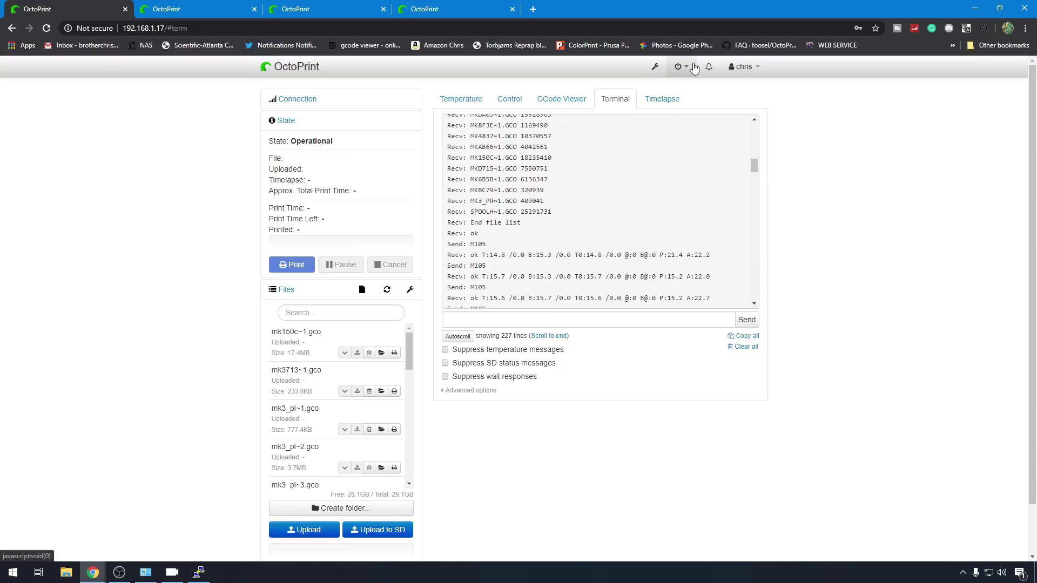
Step: Shut down the Pi 4 system and run a continuous ping to 192.168.1.17
click(682, 68)
click(685, 86)
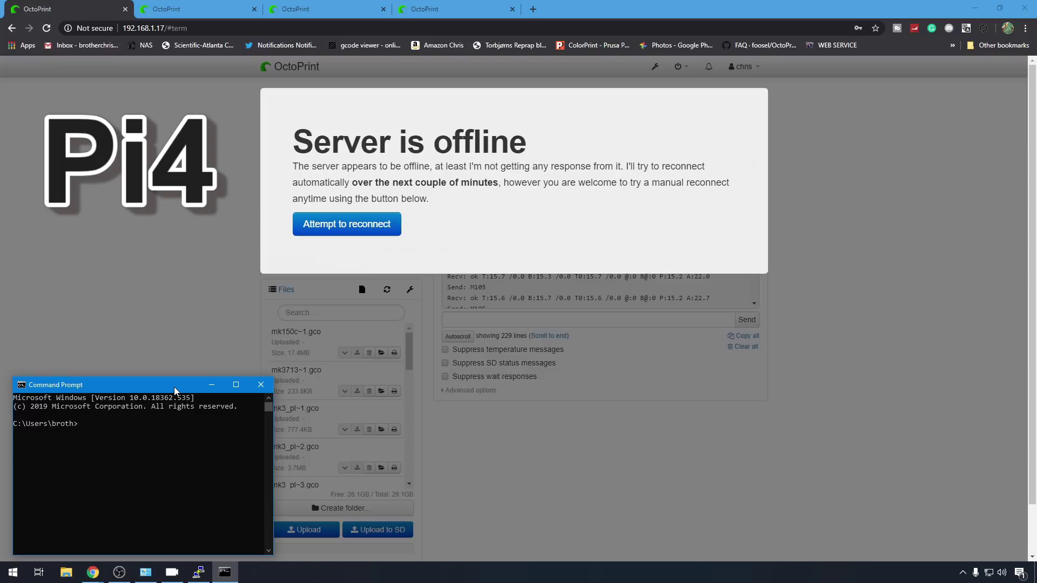
text(ping 192.168.1.17 -t)
key(Return)
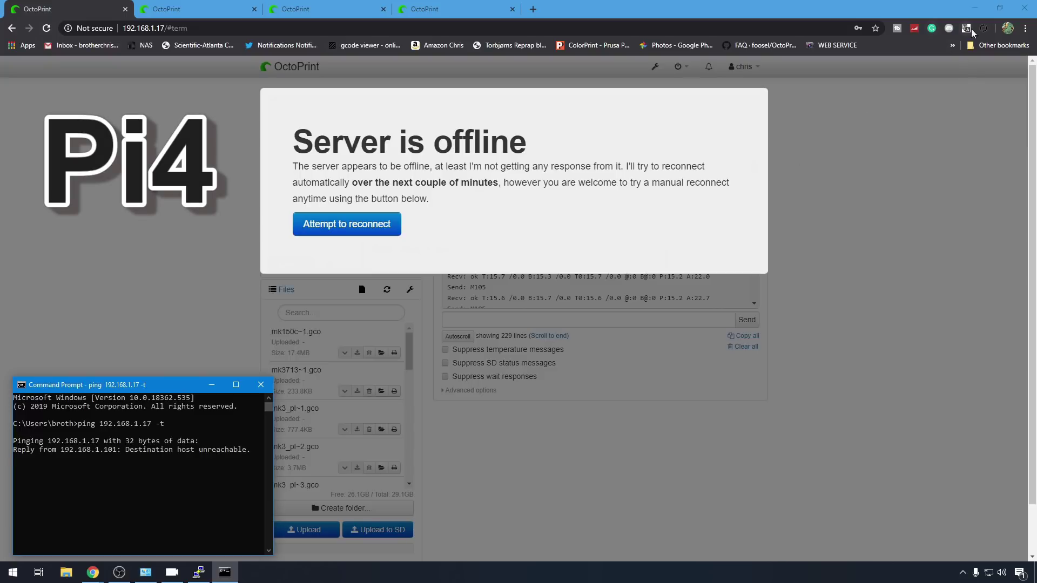
Step: Set page auto-refresh and time the Pi 4 reboot with the stopwatch
click(983, 29)
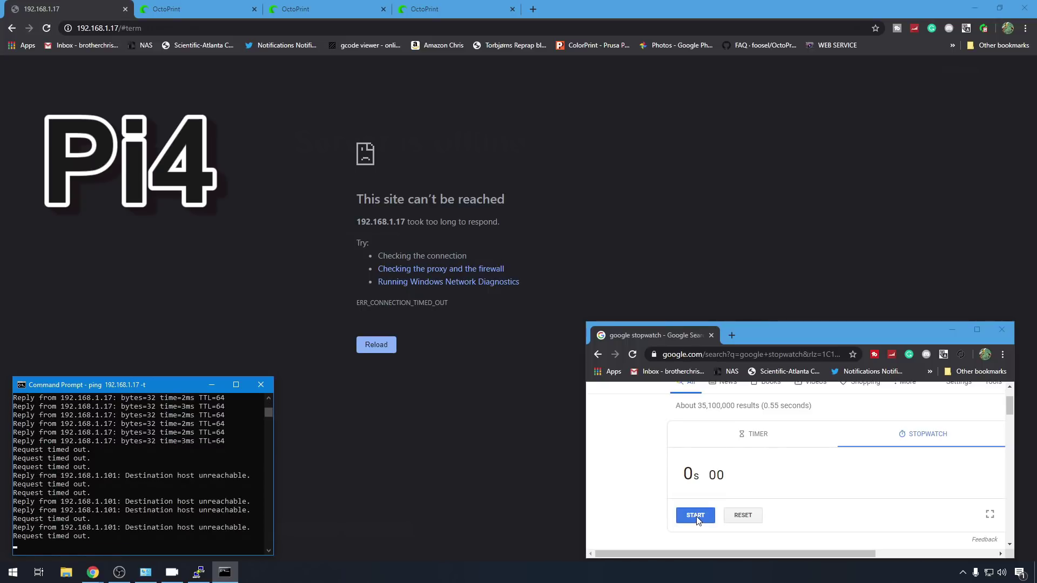
click(696, 516)
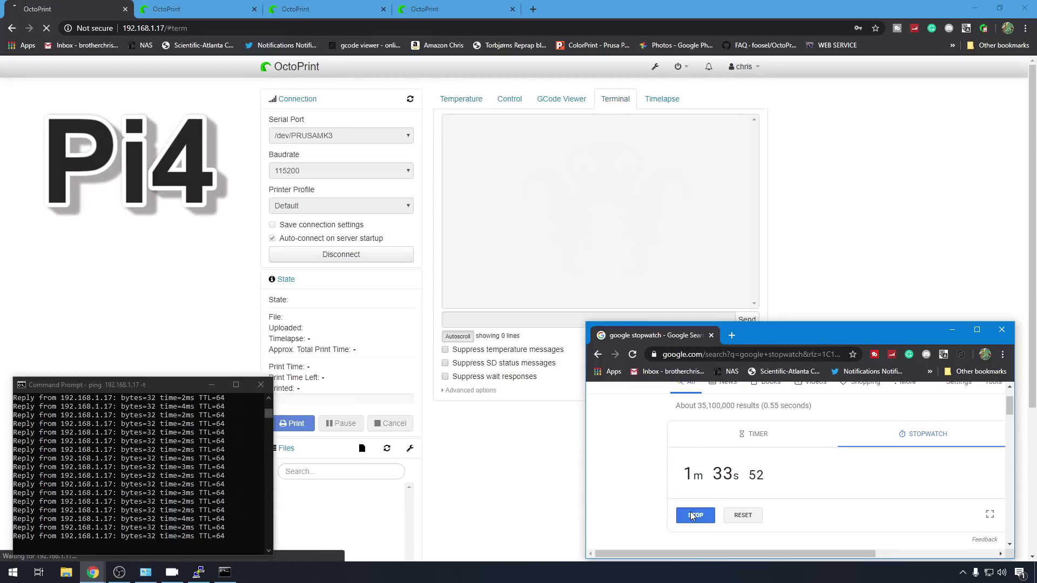
click(983, 28)
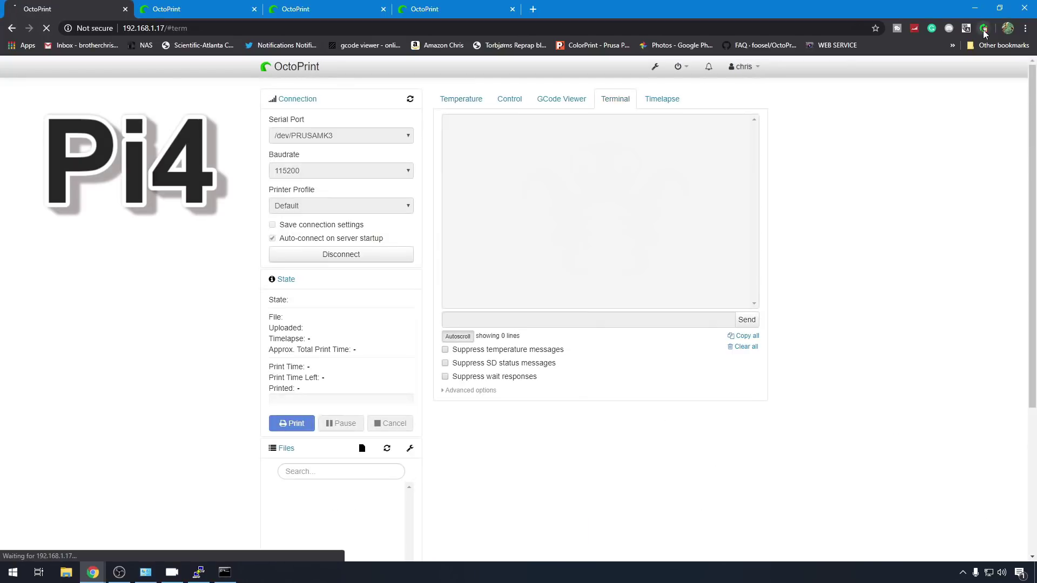
click(960, 62)
Step: Reload the second OctoPrint instance's page after the Pi 4 reboot
click(180, 11)
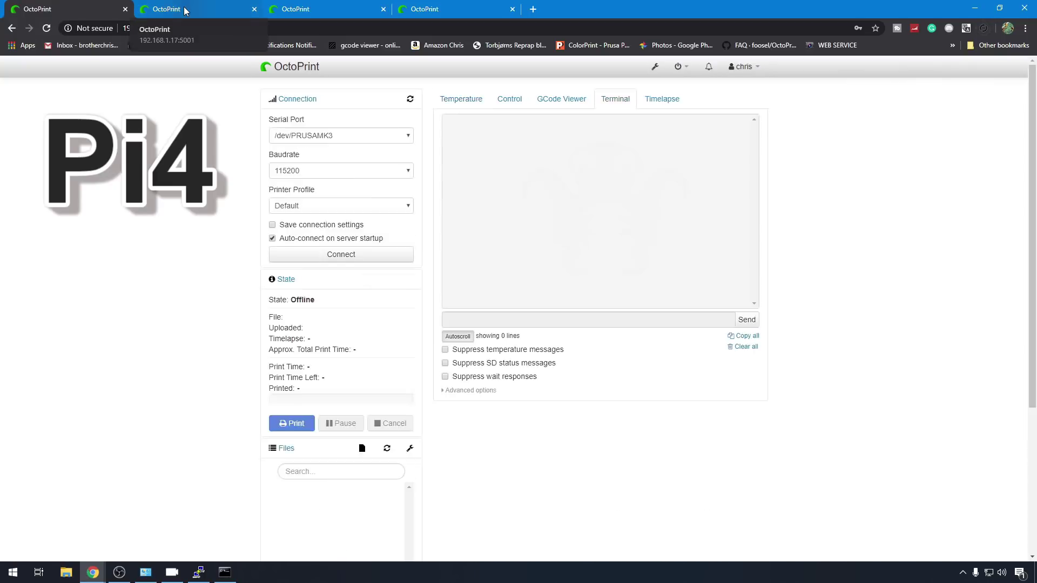
click(46, 28)
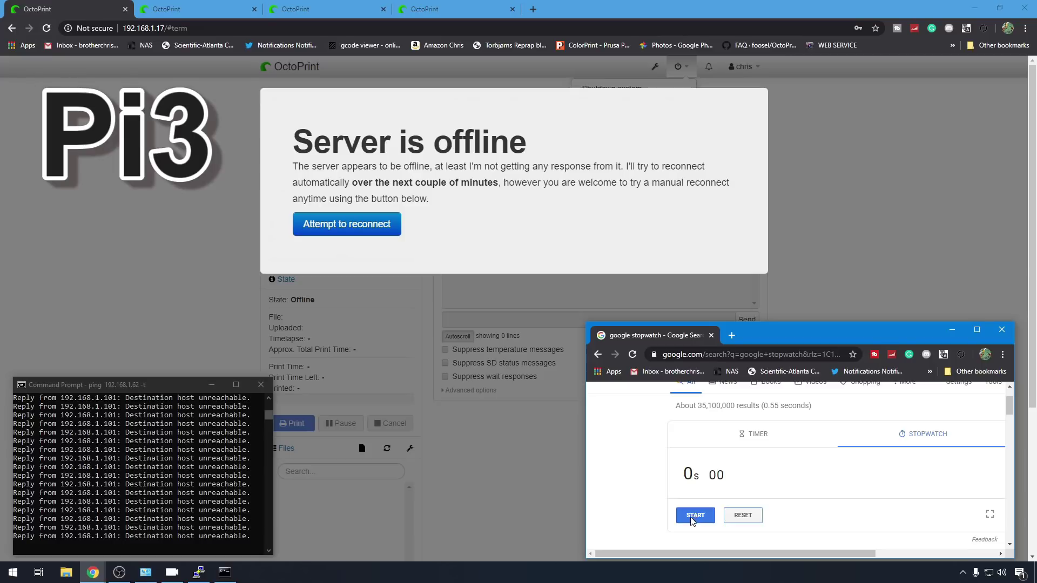
Step: Time the Pi 3 reboot with the stopwatch, then switch to the 192.168.1.62:5001 tab
click(687, 516)
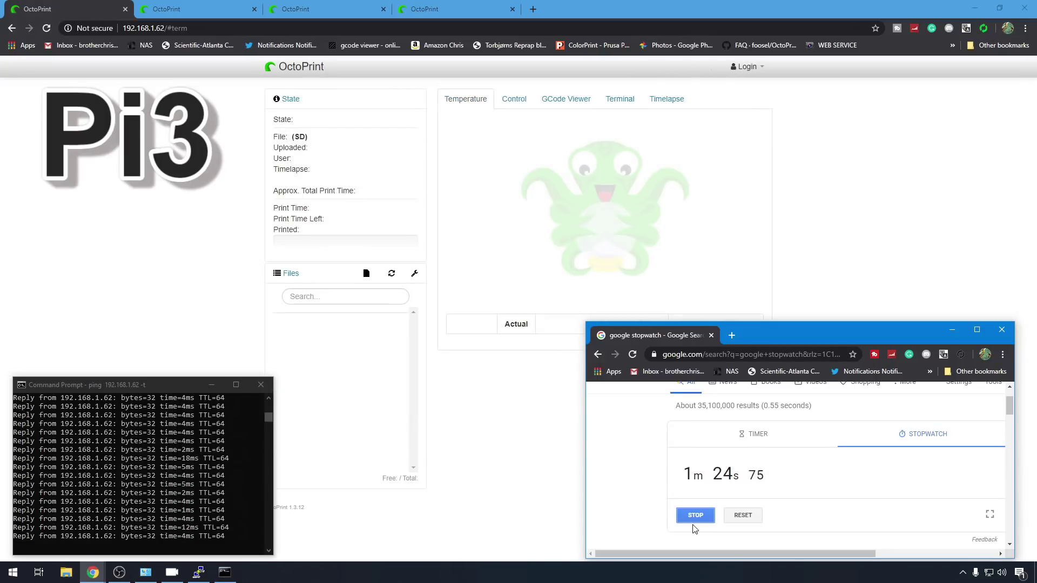
click(695, 515)
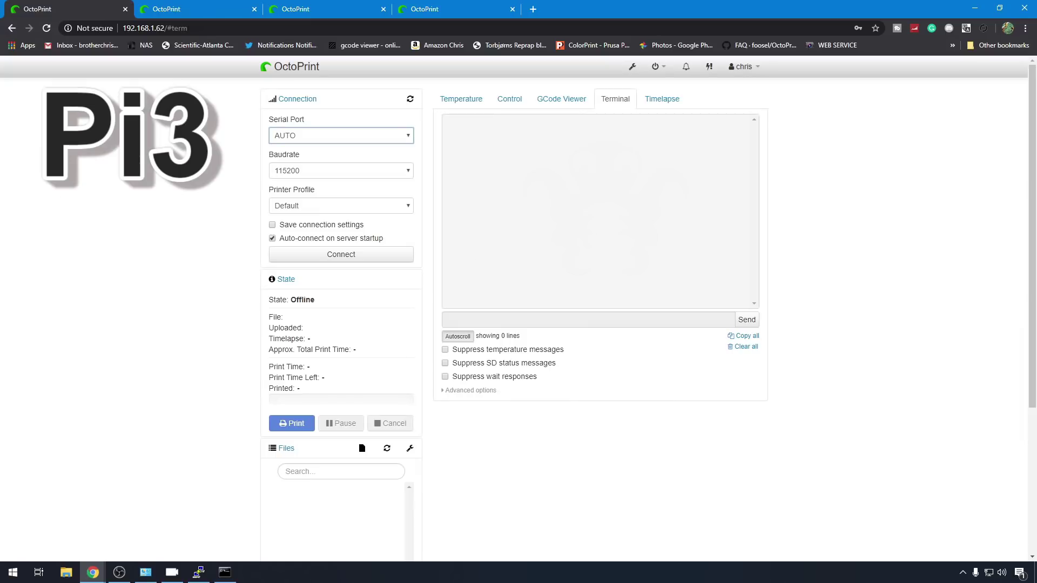
key(ctrl+Tab)
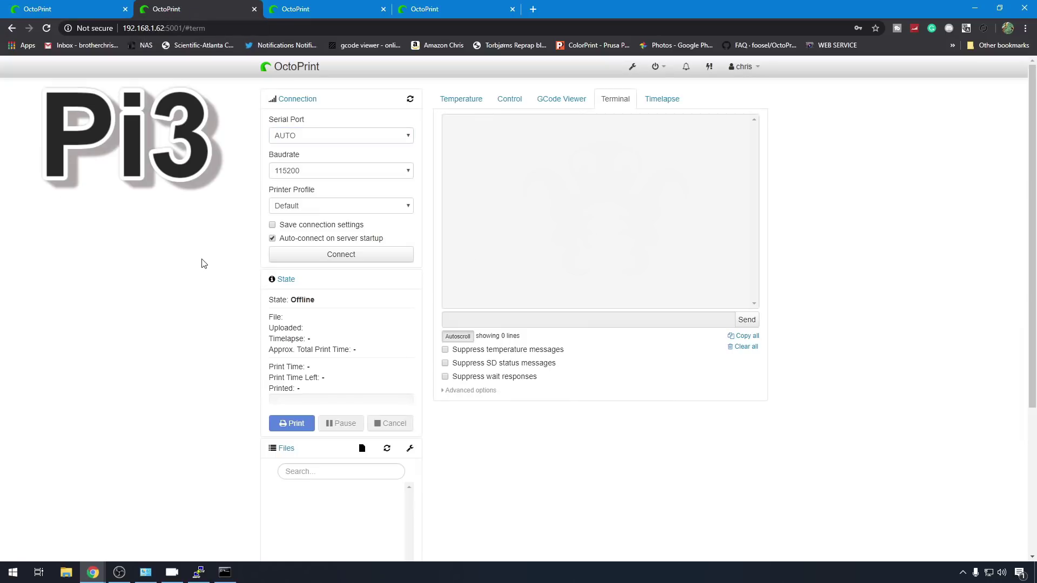